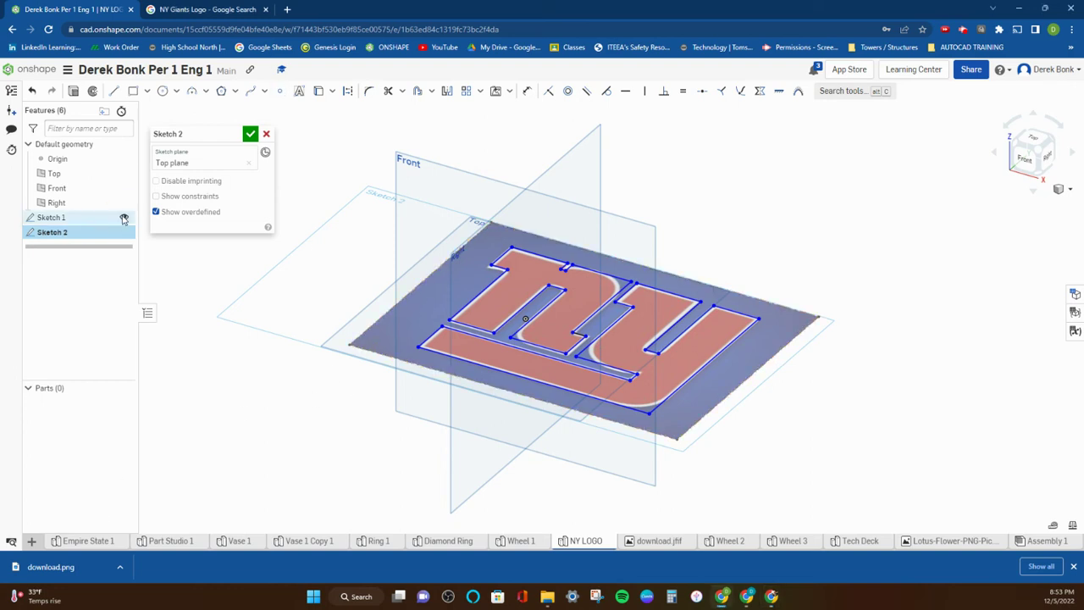
- Hide Sketch 1, which holds the logo image behind the traced outline
left_click(124, 218)
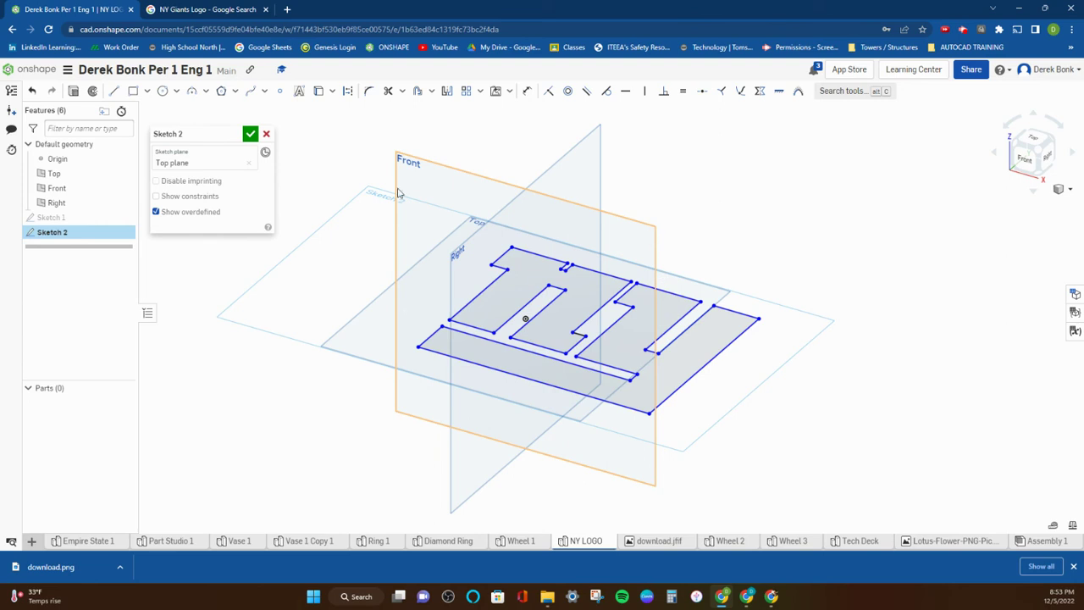
left_click(306, 151)
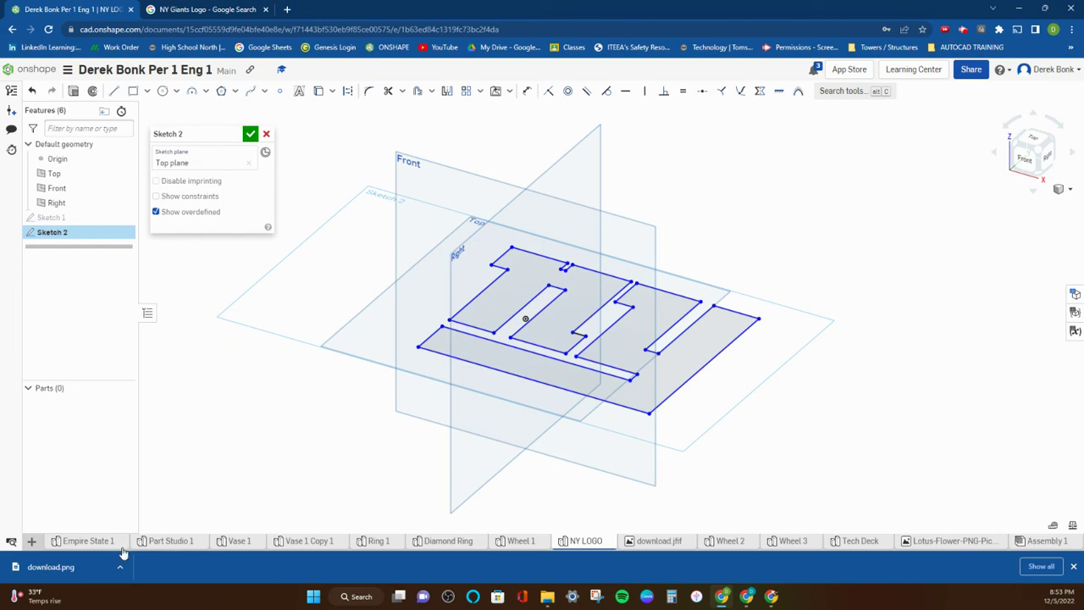
- Create a new part studio in the document and rename it NY LOGO
left_click(31, 540)
left_click(59, 451)
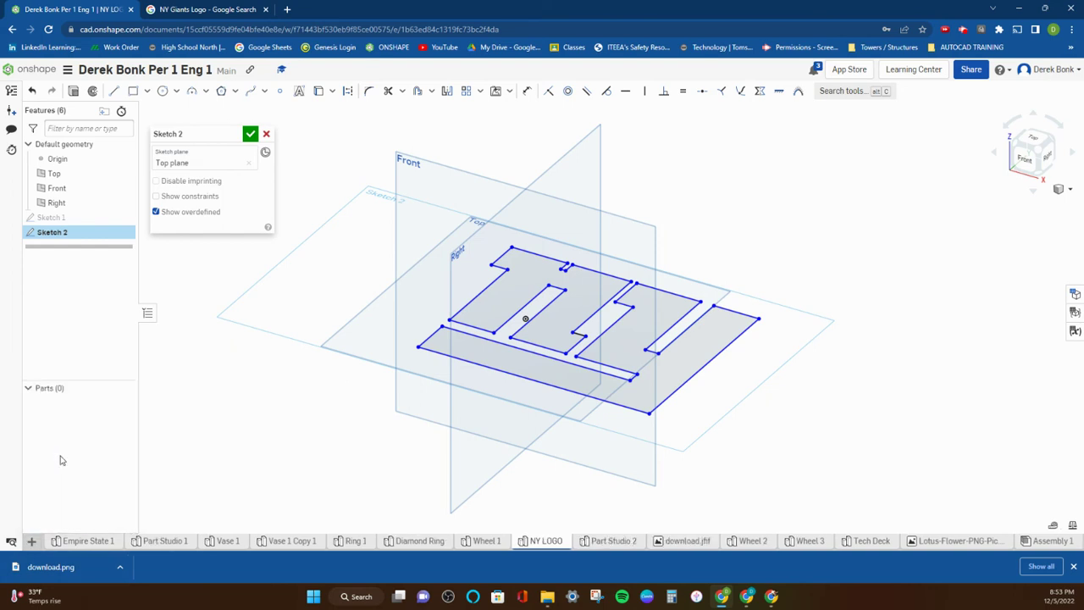
right_click(611, 542)
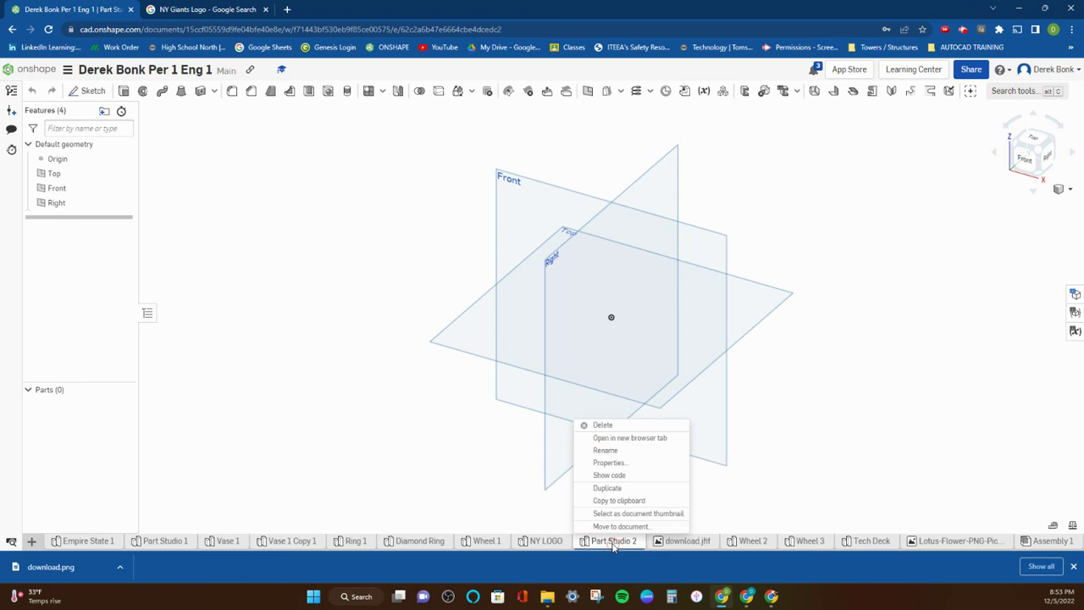
left_click(621, 456)
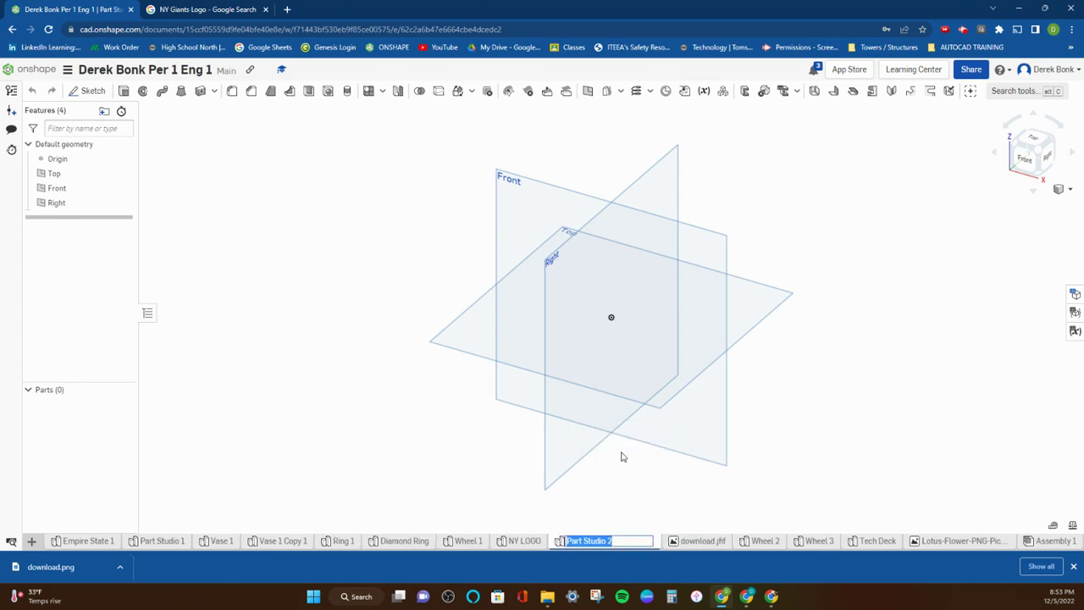
type("NY LOGO")
key("Return")
left_click(468, 335)
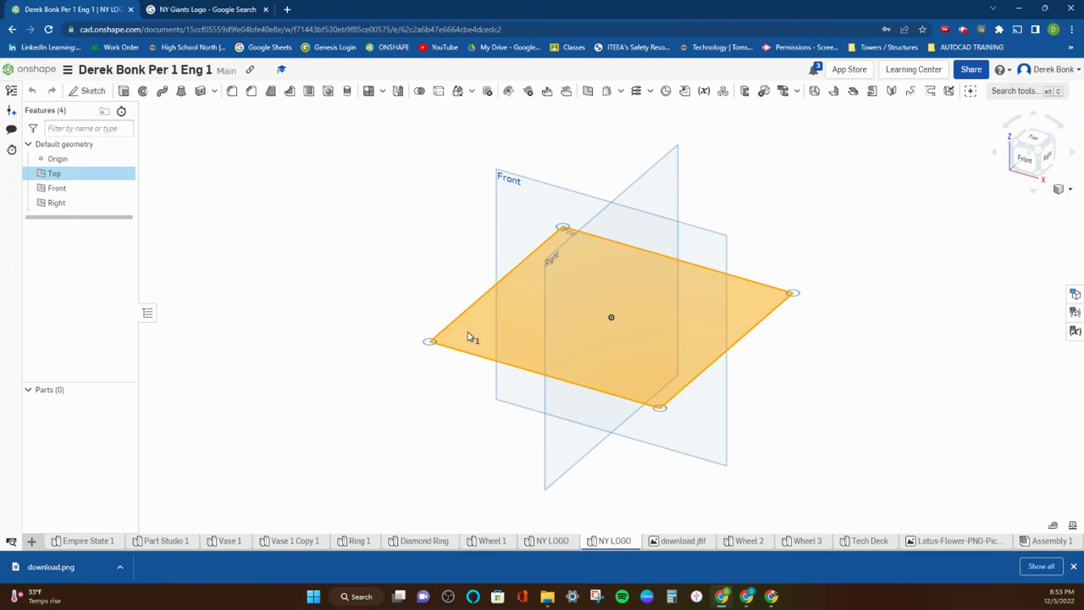
- Show the hidden Sketch 1 again in the original NY LOGO part studio
left_click(551, 540)
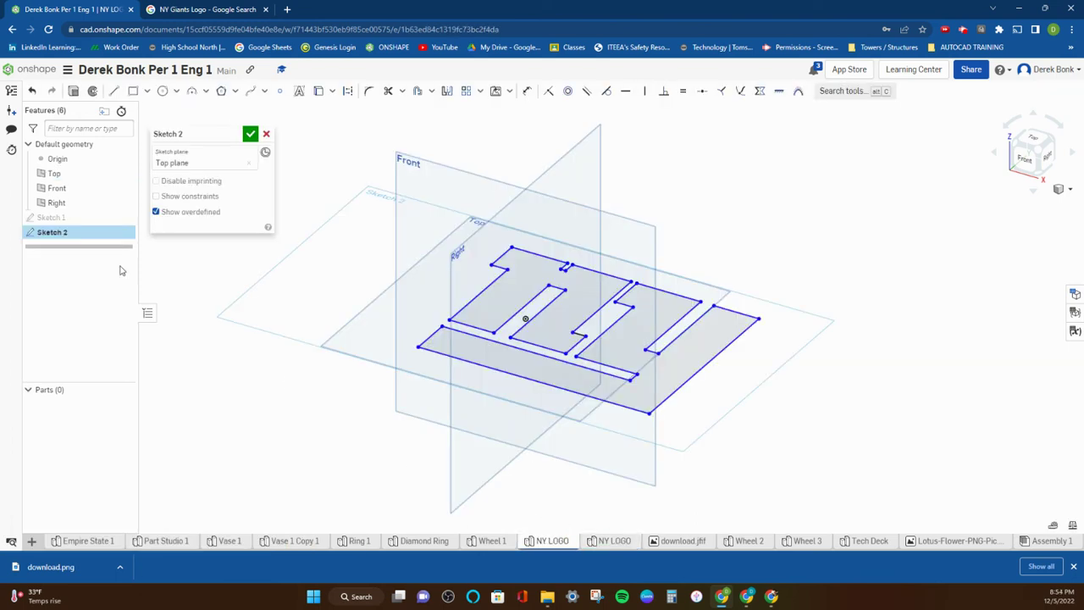
left_click(124, 217)
scroll(398, 414, "down", 3)
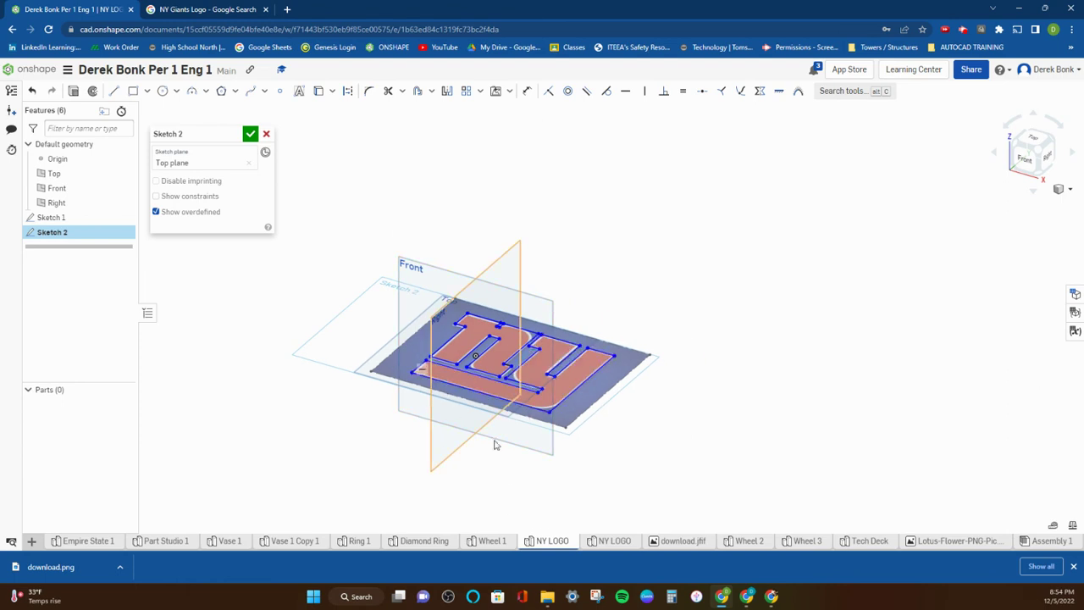
scroll(525, 487, "up", 2)
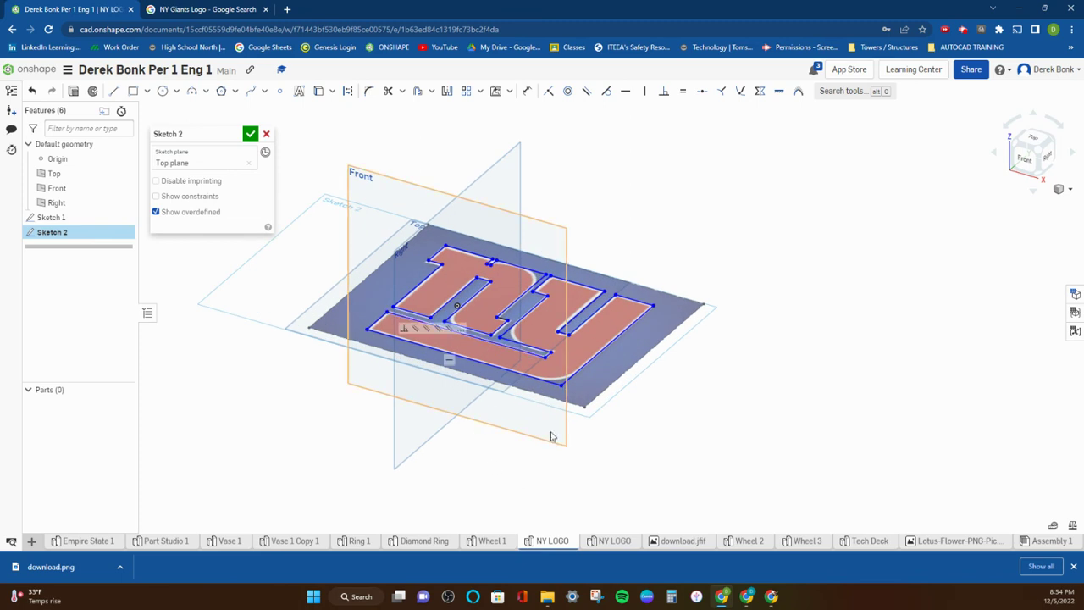
- Start a sketch on the Top plane of the new NY LOGO part studio and open Insert image
left_click(615, 541)
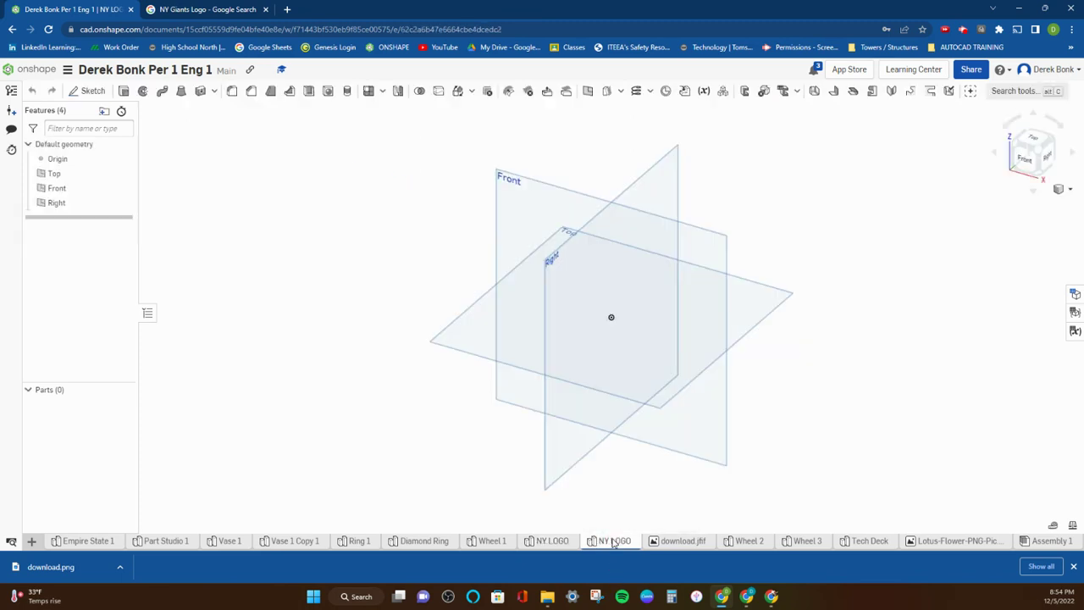
left_click(505, 343)
left_click(75, 90)
left_click(509, 92)
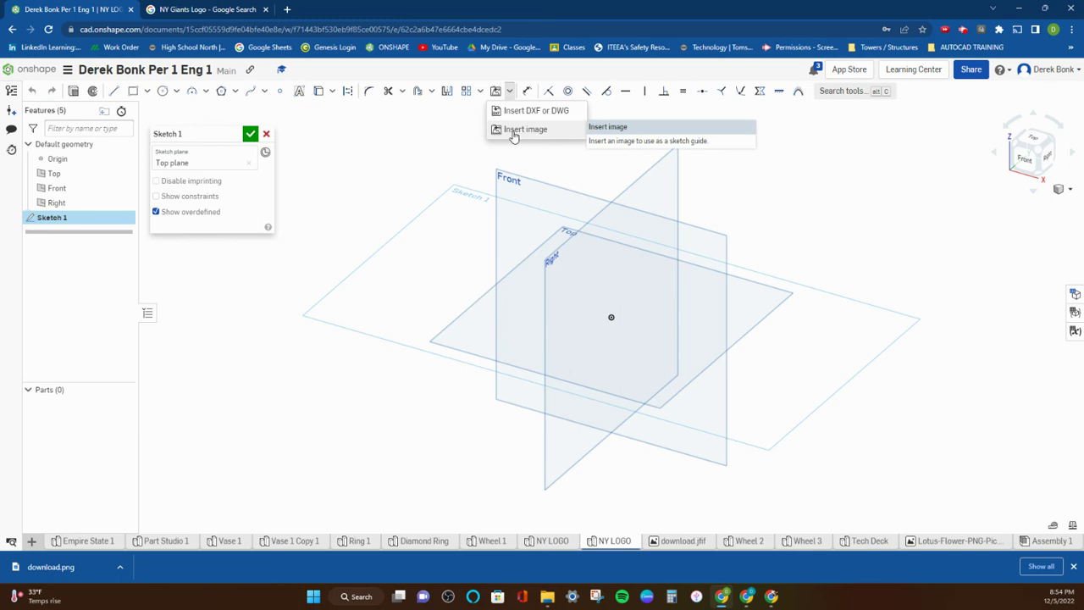
left_click(516, 129)
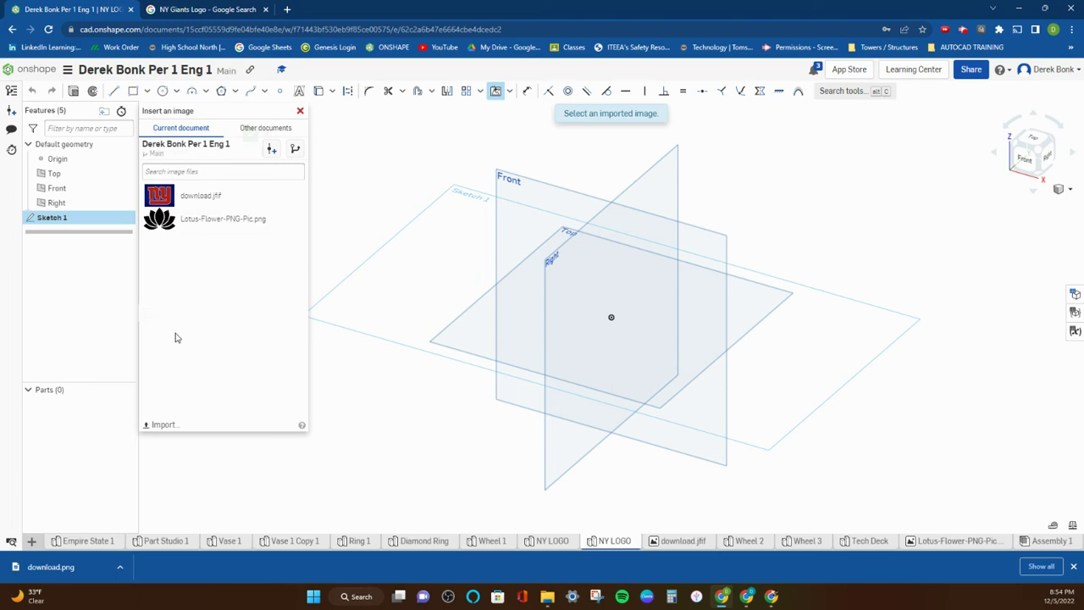
left_click(158, 426)
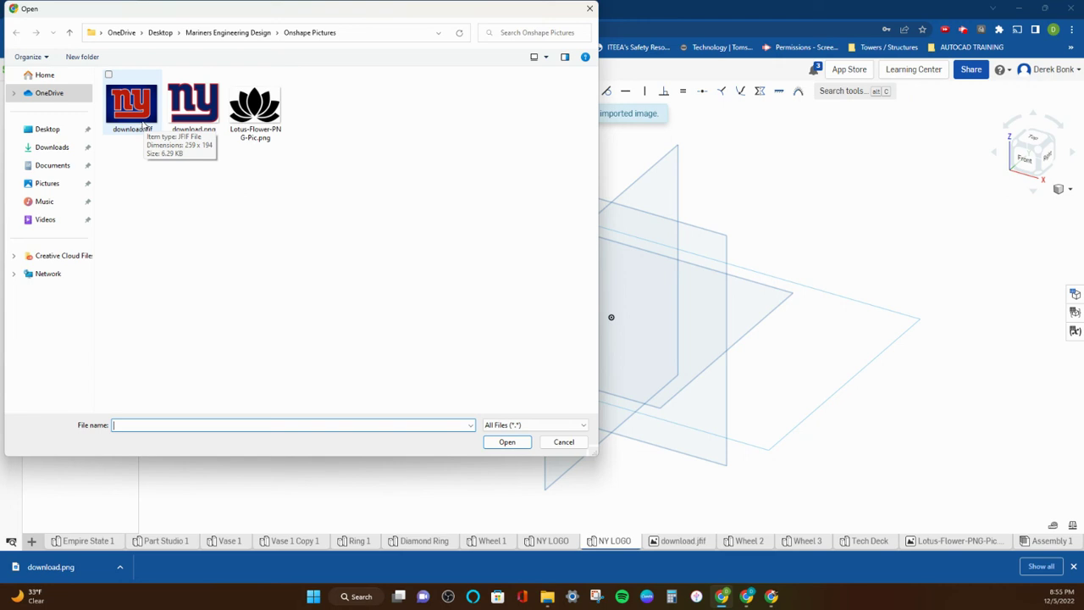
left_click(590, 10)
left_click(193, 10)
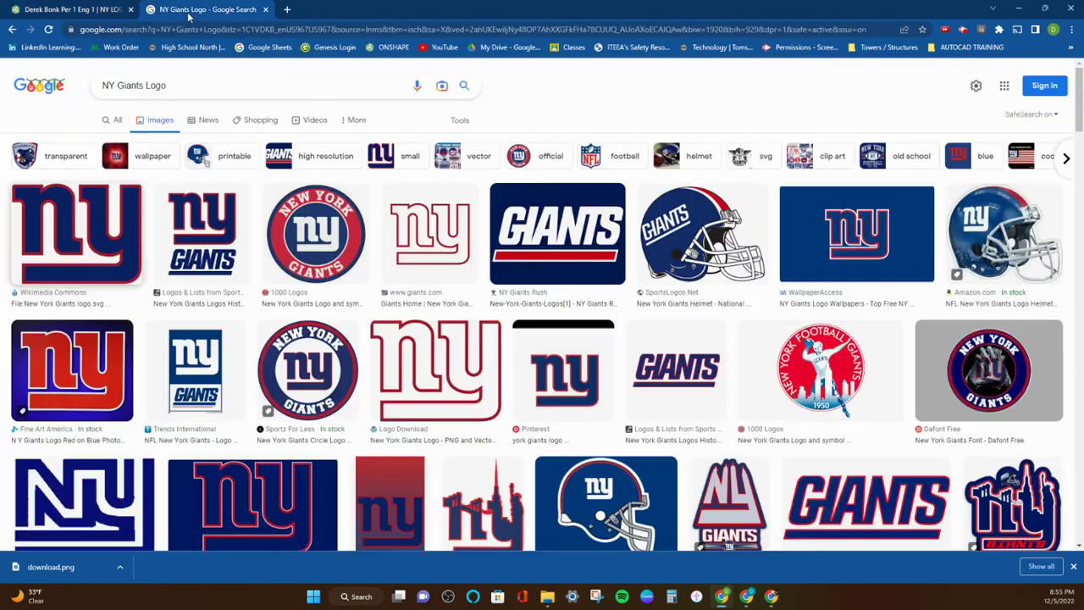
right_click(92, 212)
left_click(133, 323)
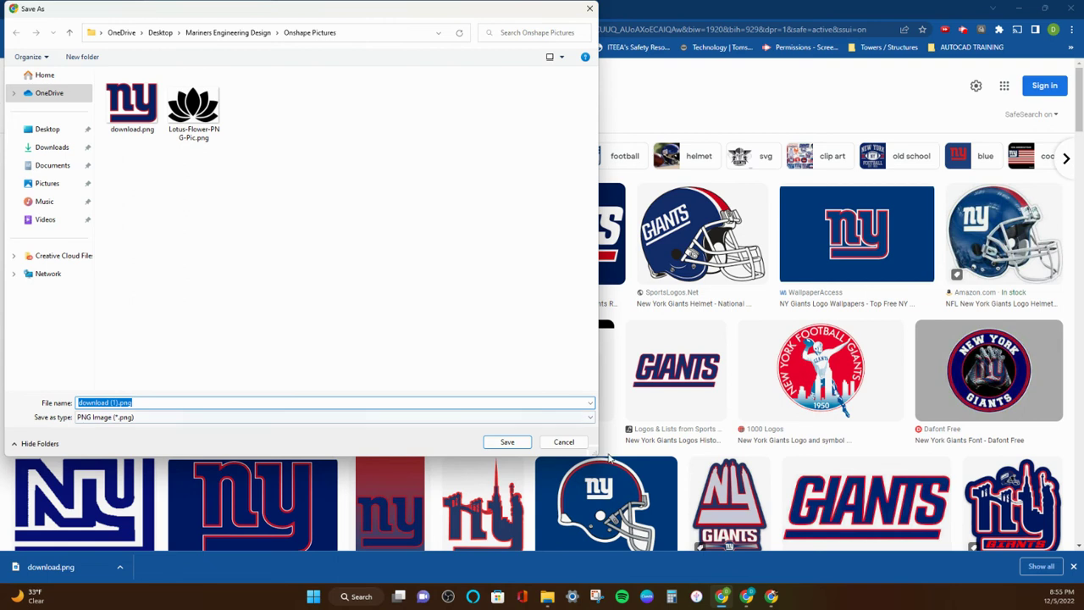
left_click(563, 442)
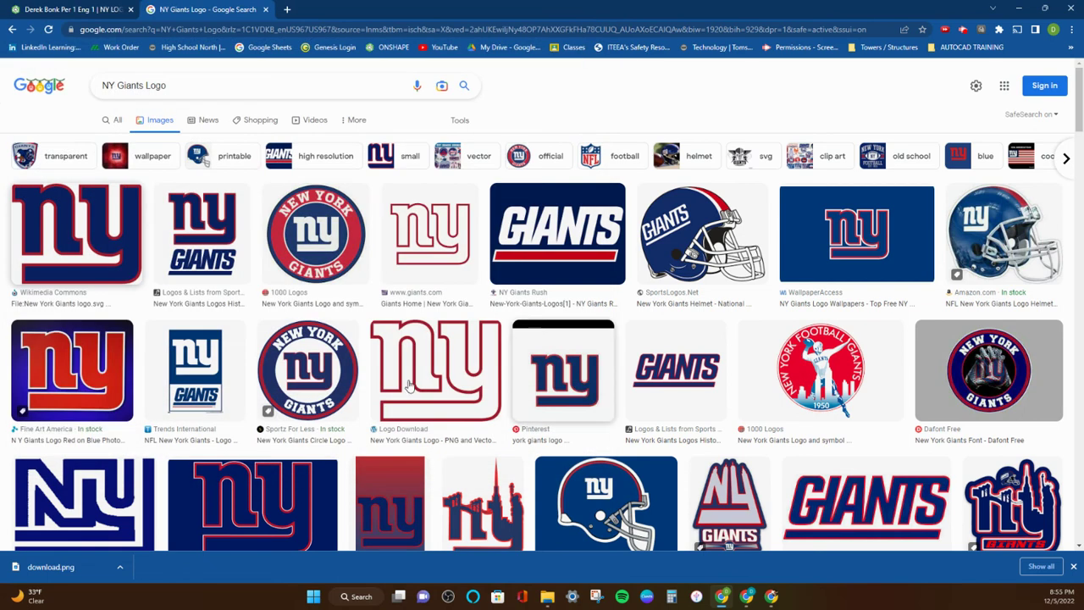
left_click(56, 9)
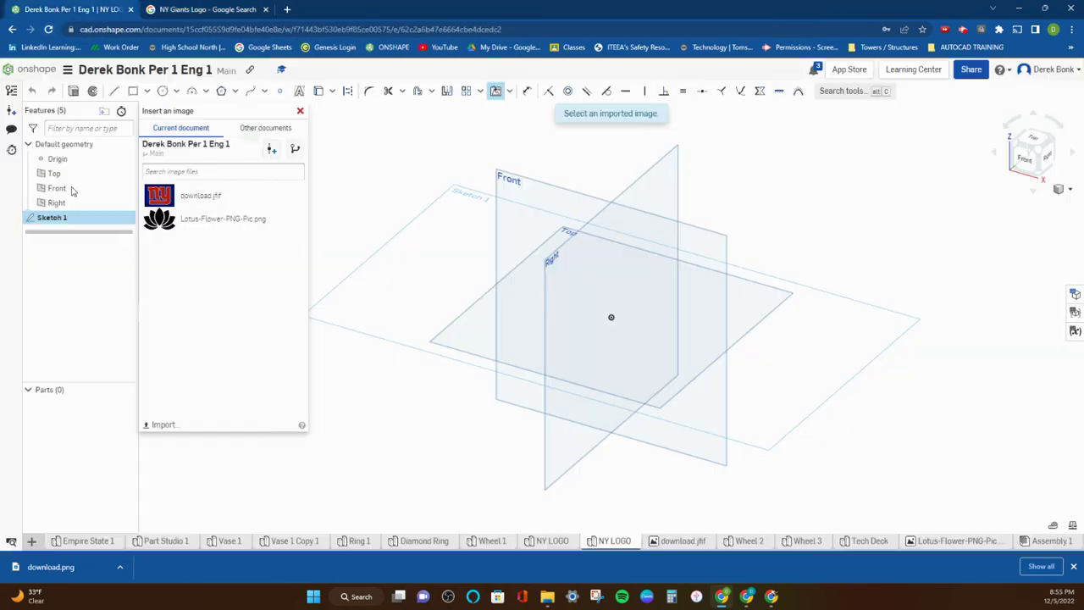
left_click(159, 424)
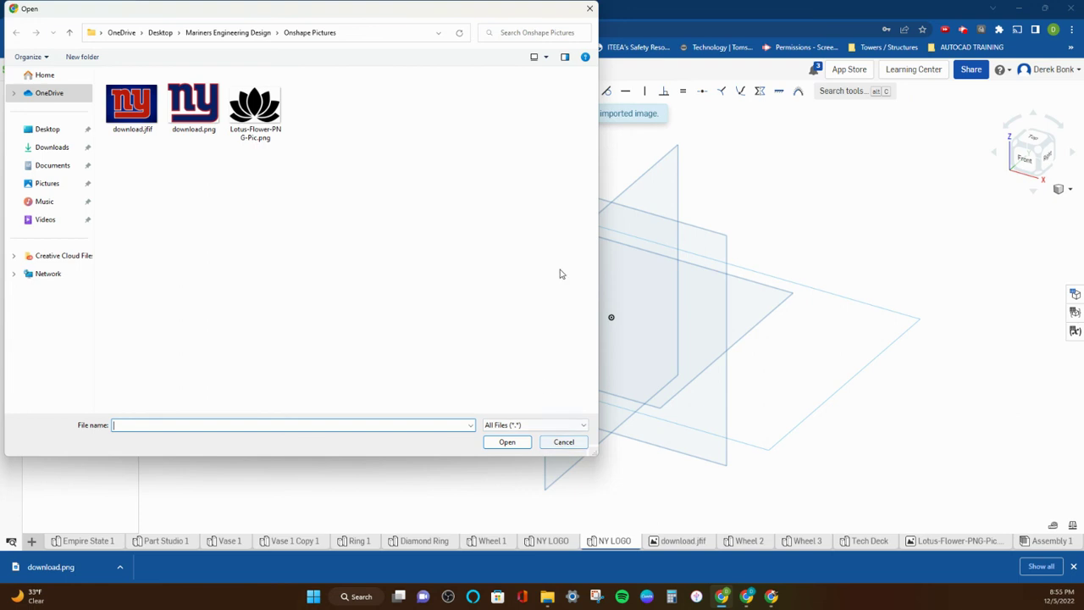
left_click(589, 8)
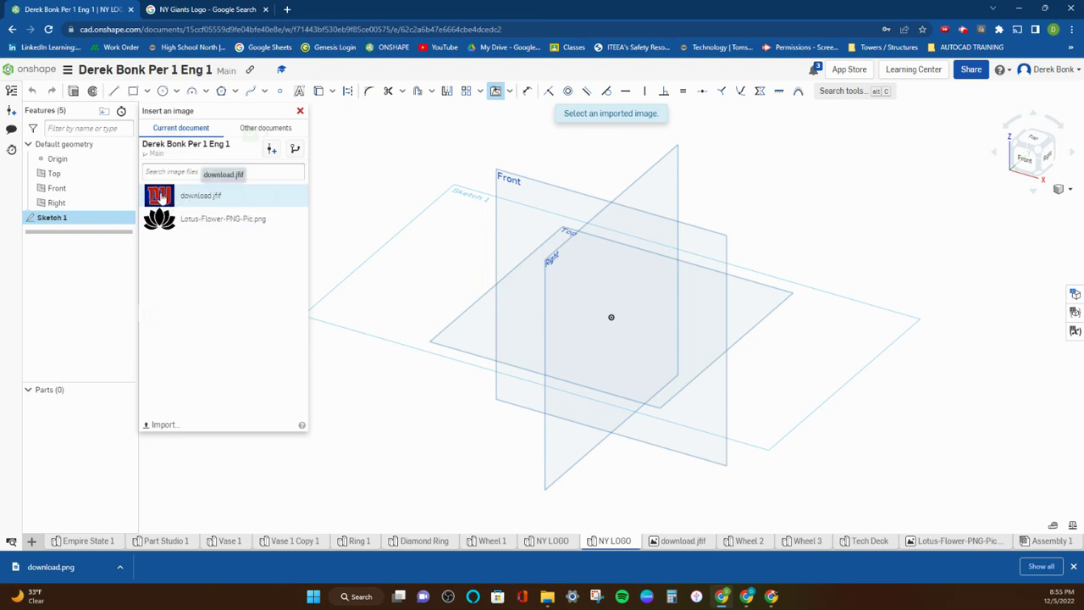
- Import download.png from the Onshape Pictures folder into the document
left_click(158, 425)
double_click(193, 106)
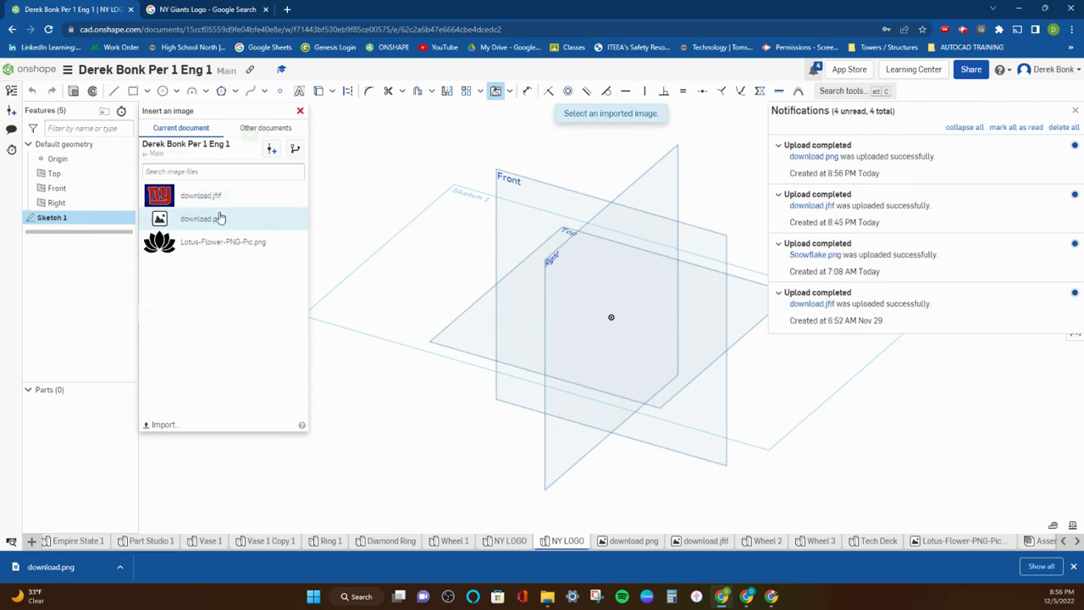
- Insert the download.jfif logo image as a rectangle spanning the Top plane and finish the sketch
left_click(158, 197)
left_click(440, 342)
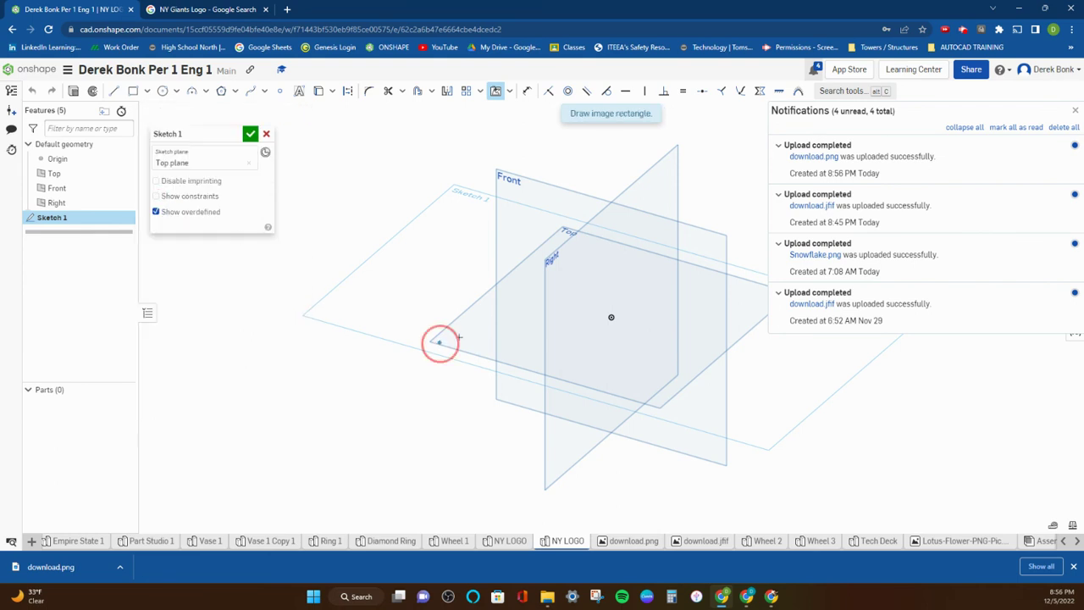
left_click(777, 289)
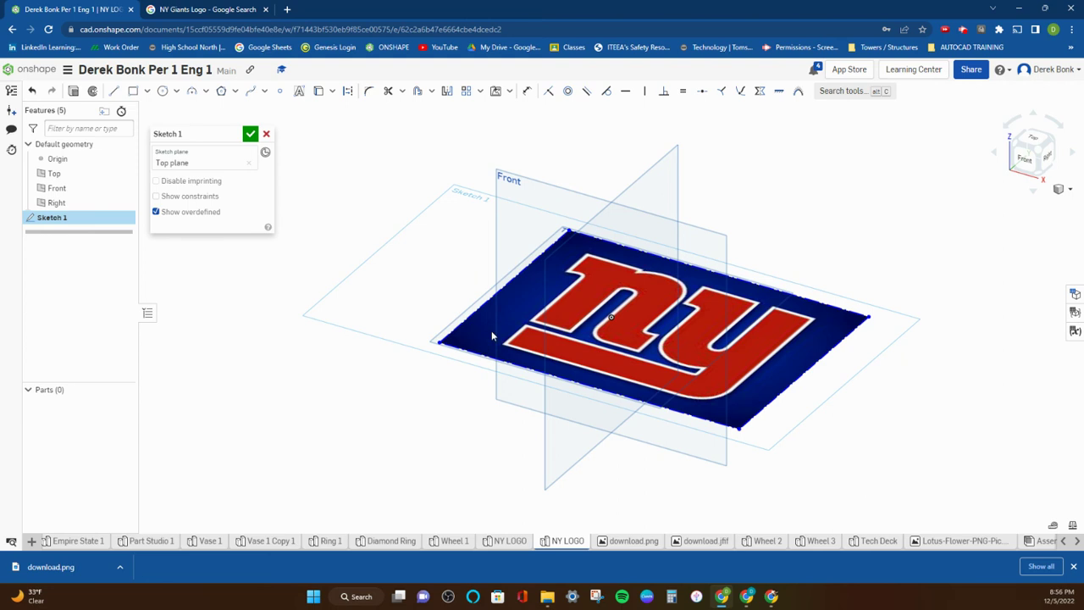
mouse_move(586, 362)
right_mouse_down()
mouse_move(573, 375)
mouse_move(569, 363)
mouse_move(581, 372)
right_mouse_up()
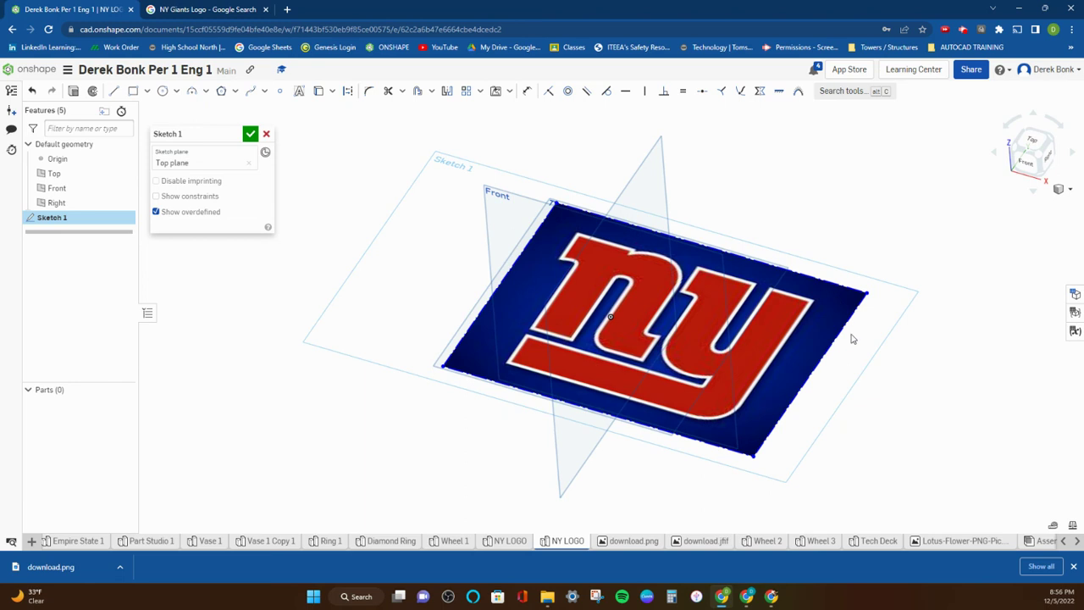
right_click_drag(852, 339, 859, 321)
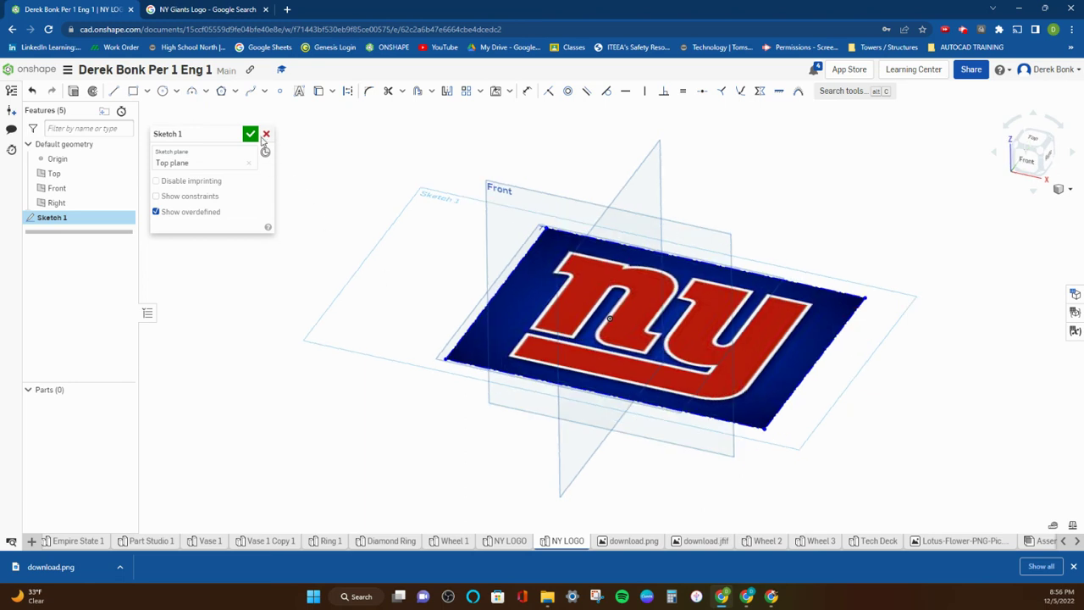
left_click(251, 134)
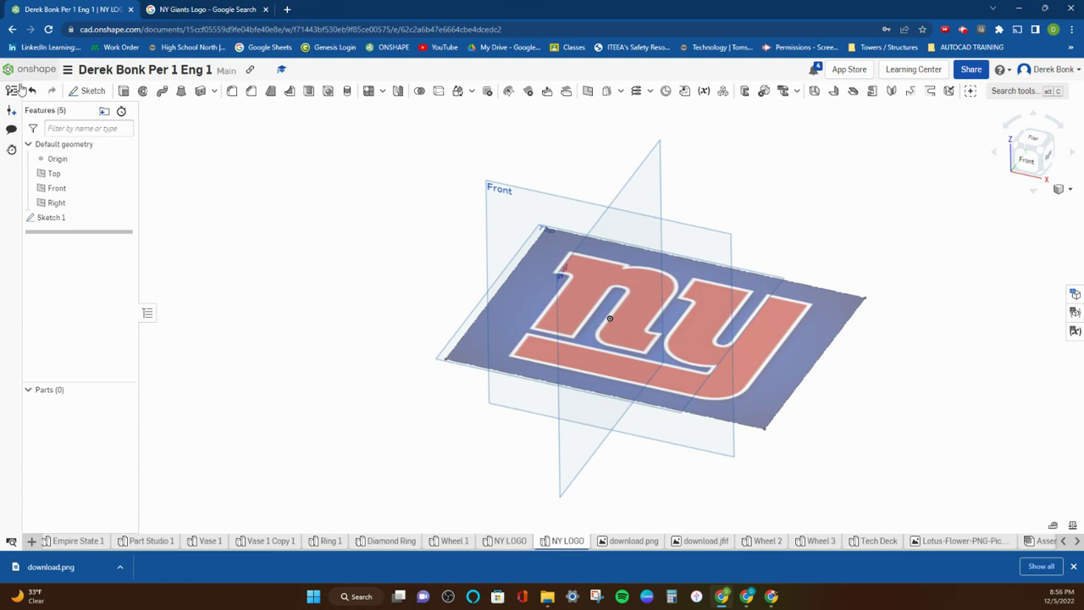
- Start a second sketch on the Top plane over the inserted logo image
left_click(462, 336)
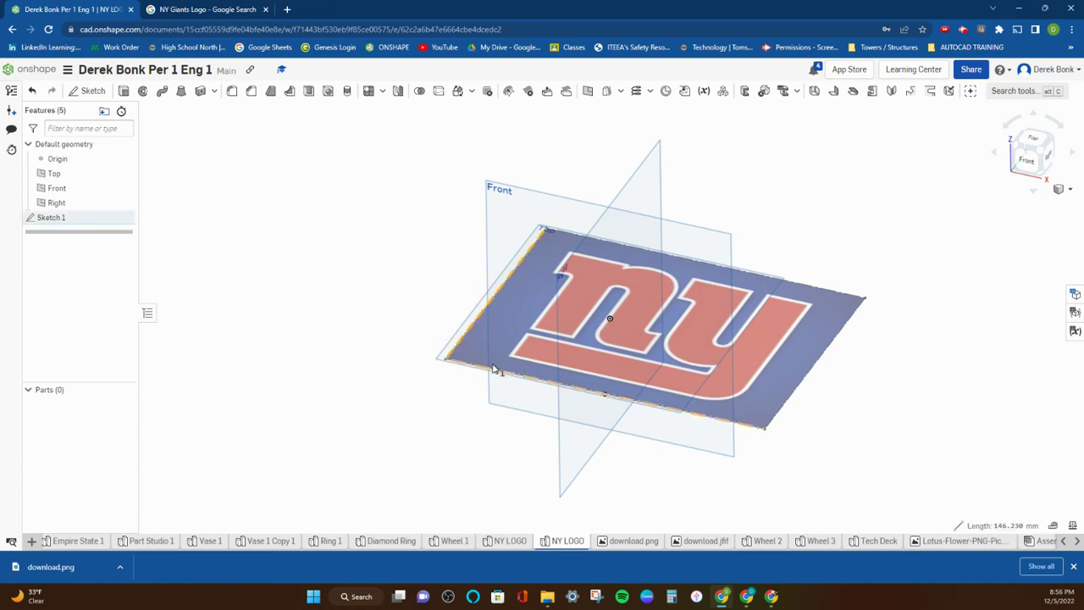
left_click(449, 352)
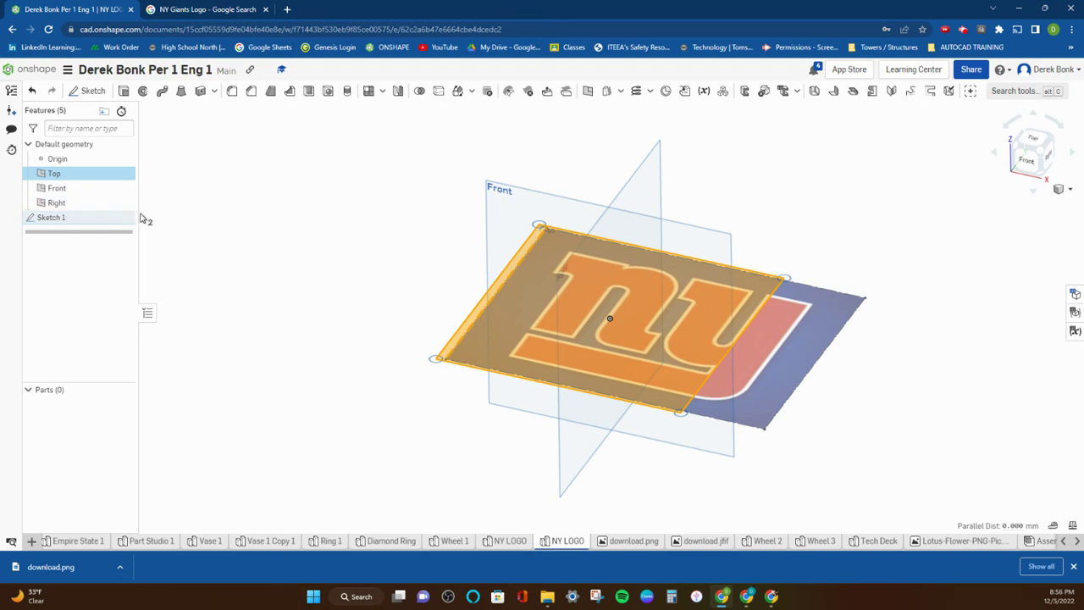
left_click(308, 267)
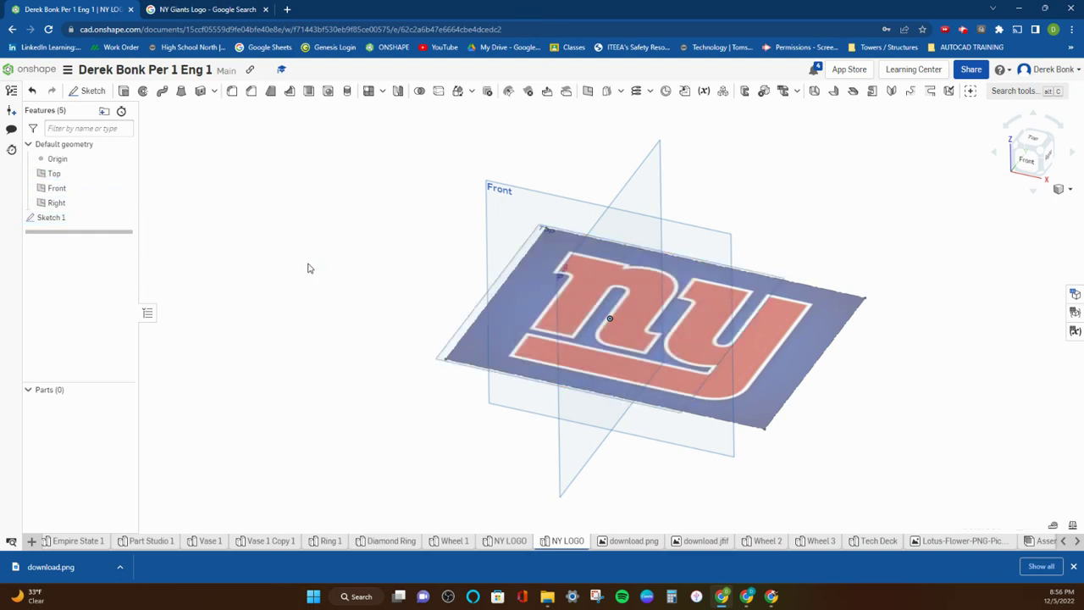
left_click(74, 174)
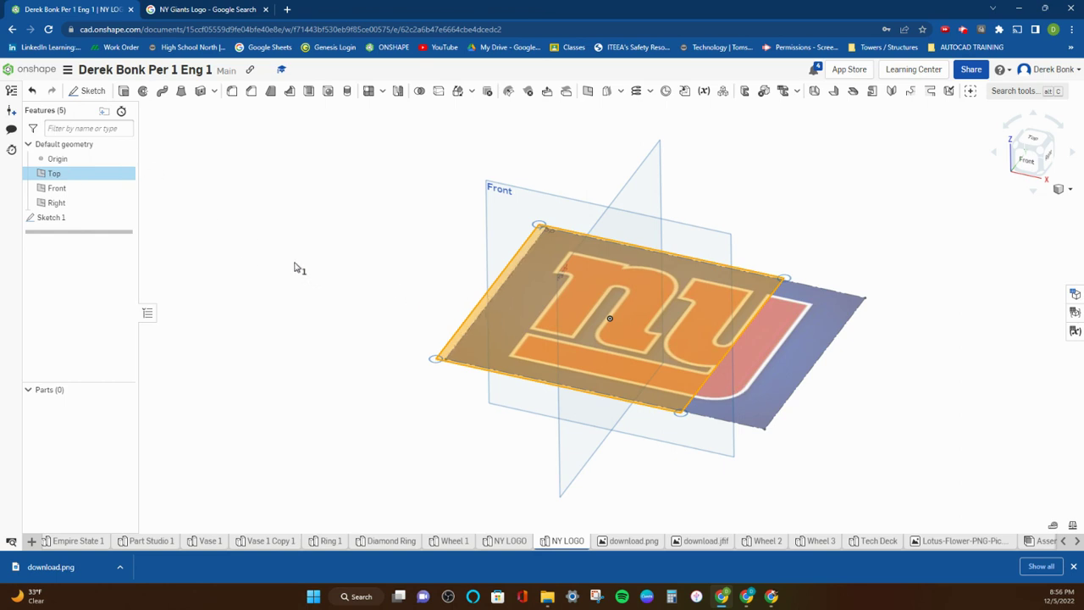
left_click(88, 90)
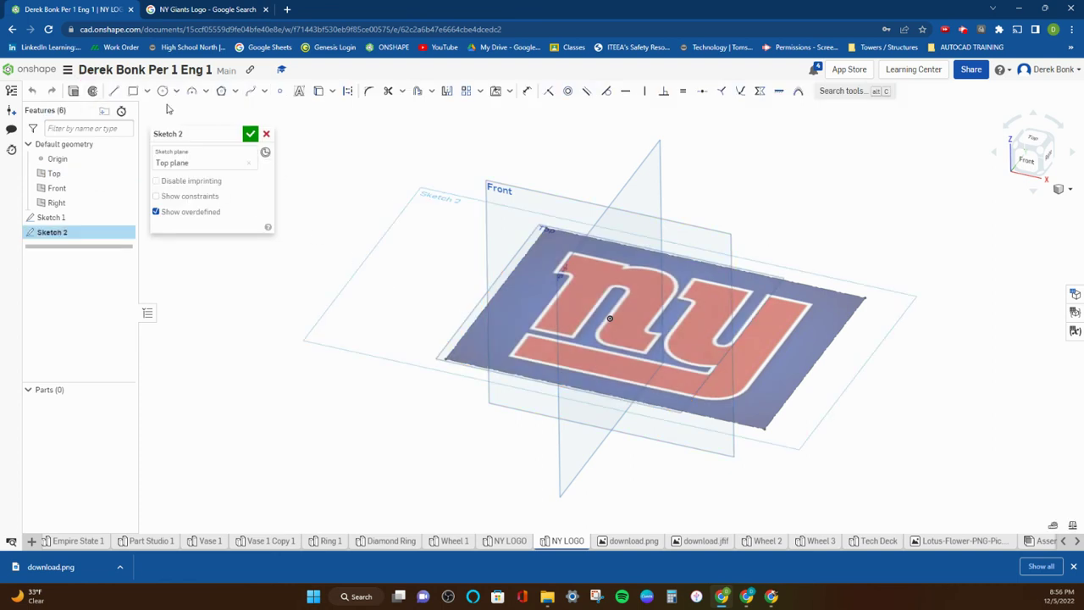
left_click(1034, 142)
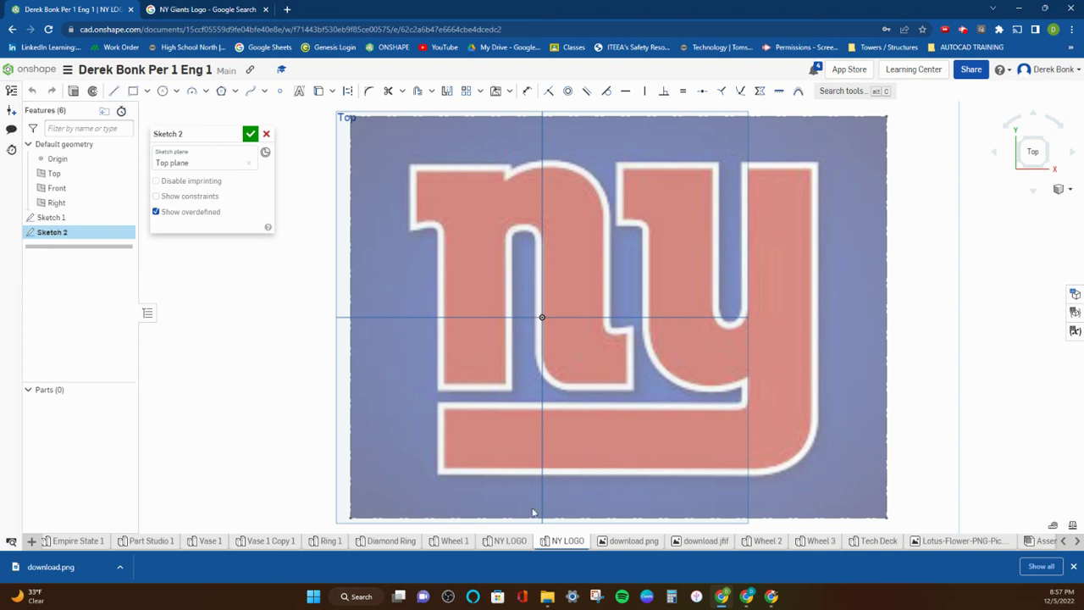
- Open the other NY LOGO part studio, which holds the straight-line trace of both letters, and inspect its outline
left_click(508, 541)
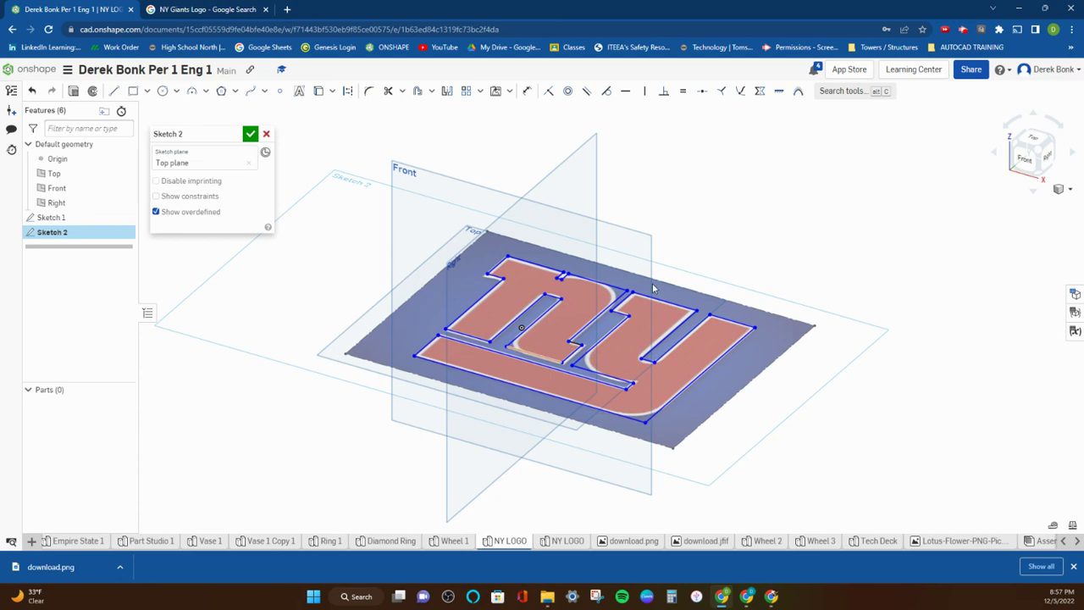
scroll(692, 267, "up", 3)
scroll(694, 259, "up", 3)
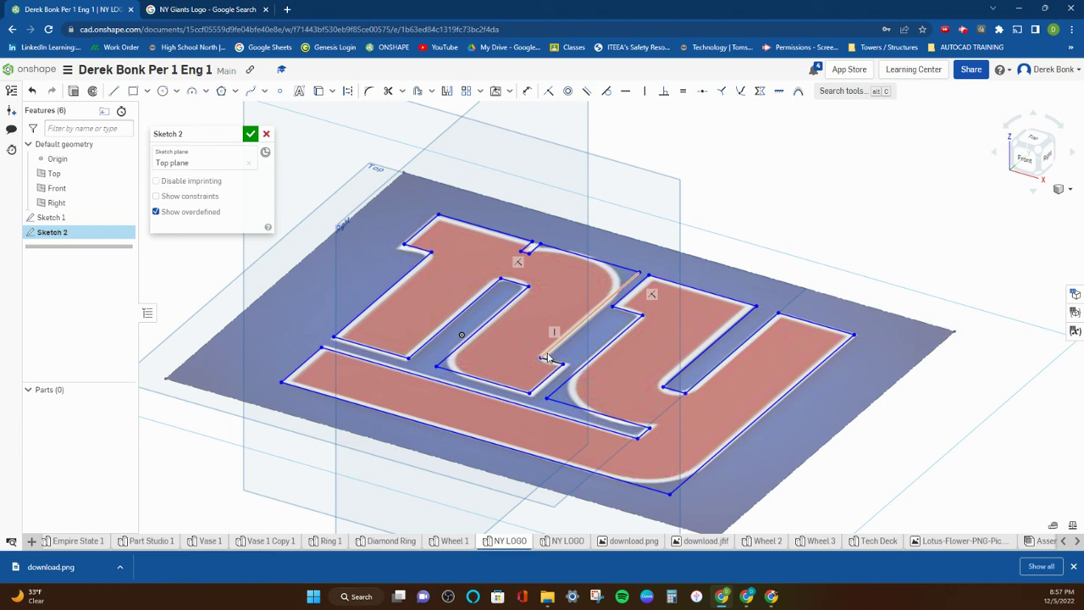
key("Delete")
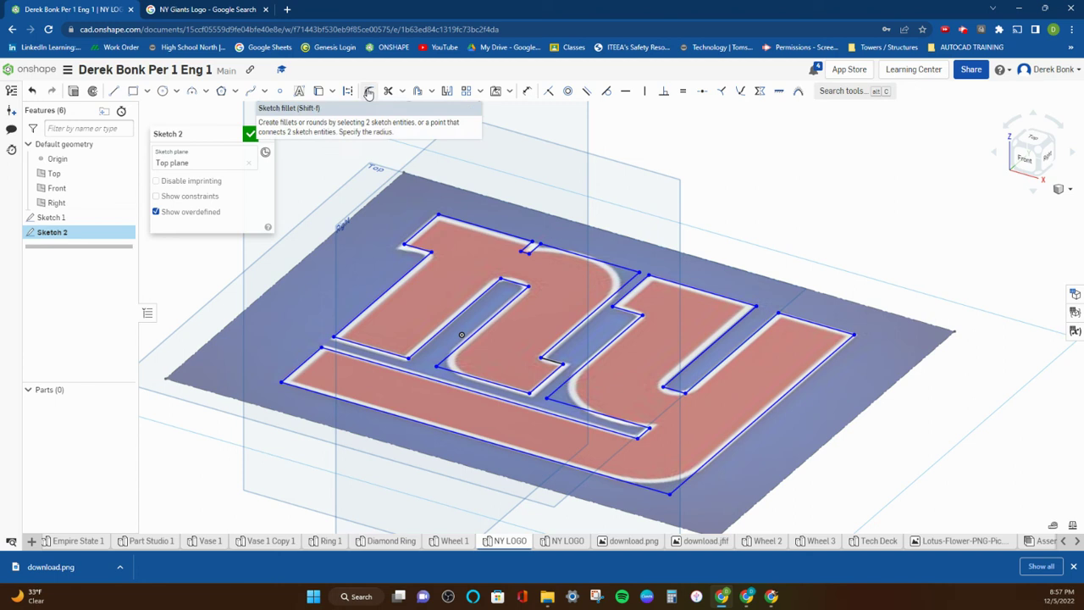
- Start a 5 mm sketch fillet at the corner under the y's left serif and both corners closing the y's slot
left_click(368, 91)
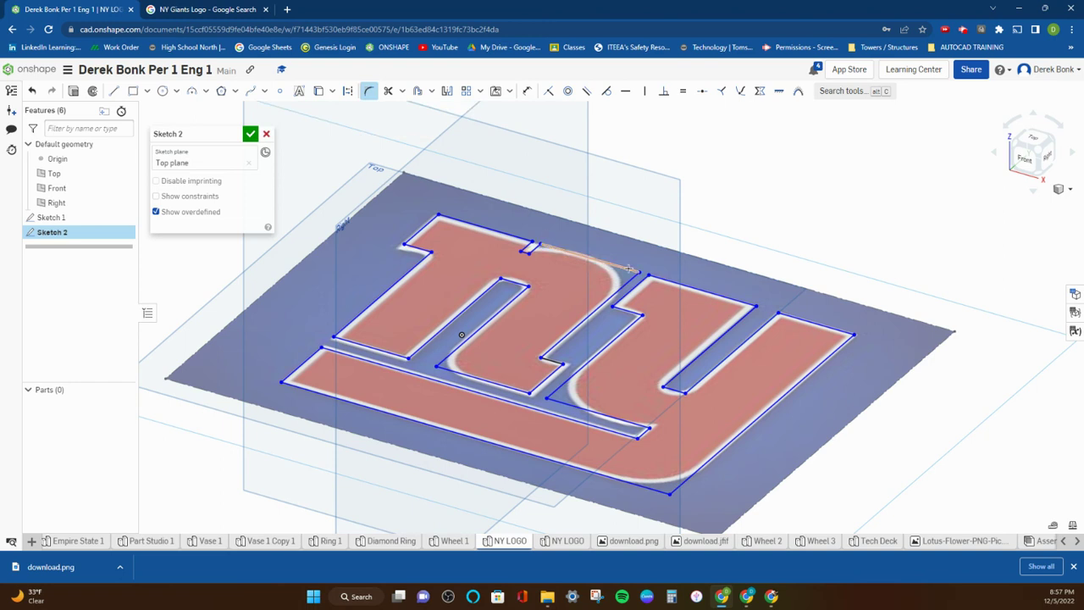
left_click(643, 316)
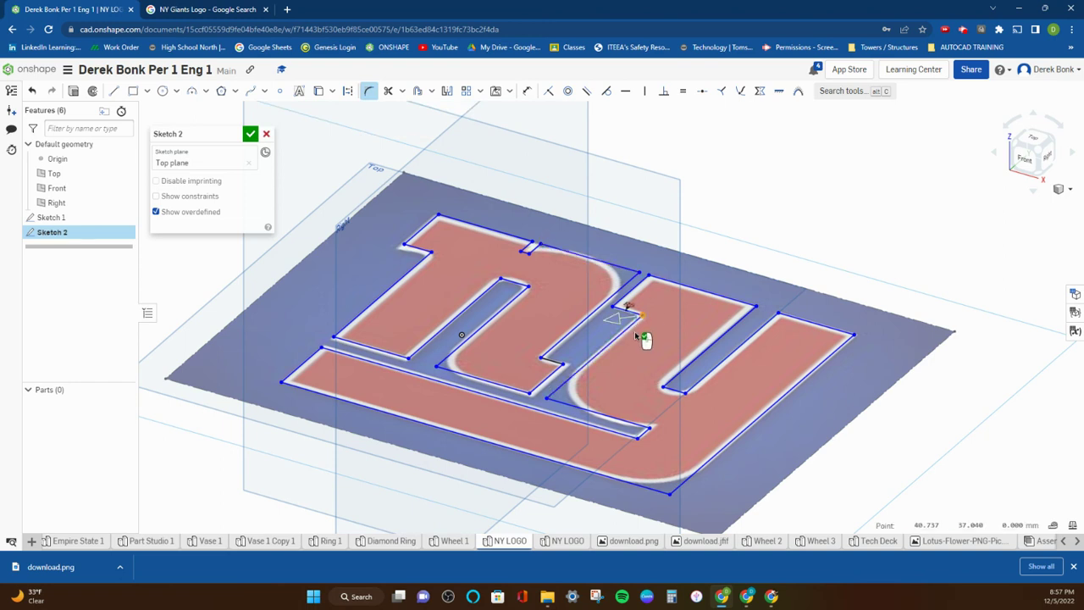
left_click(664, 385)
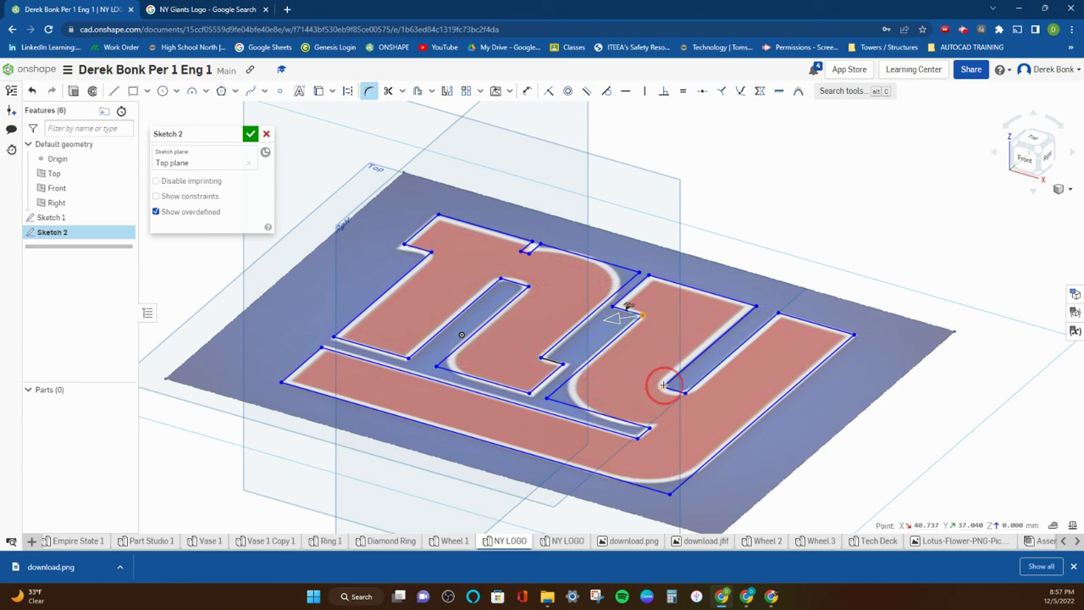
left_click(683, 392)
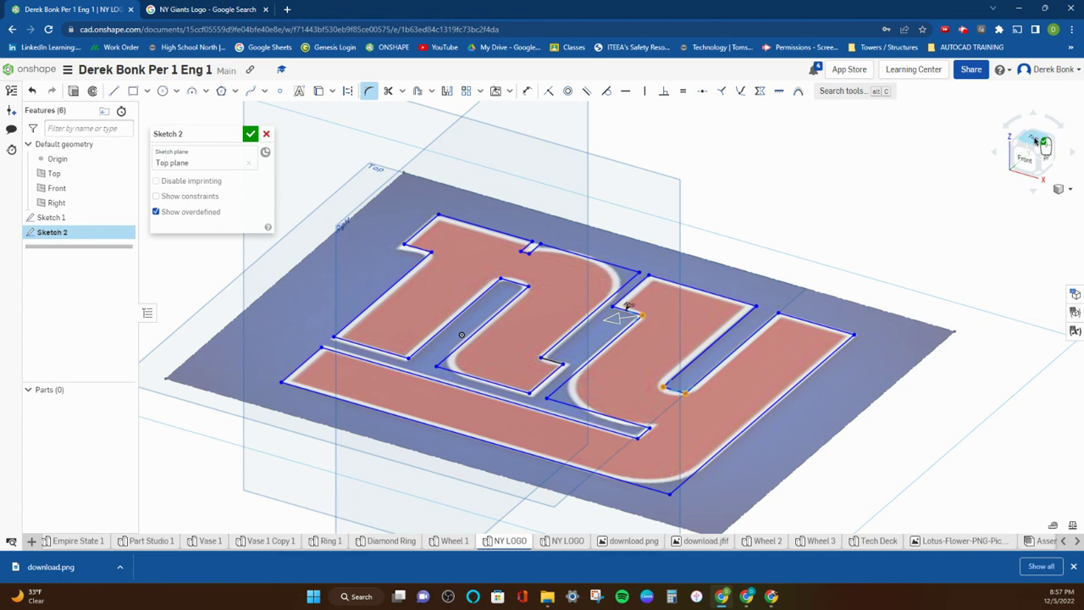
- Examine the traced outline from the top, edge-on and isometric directions
left_click(1034, 139)
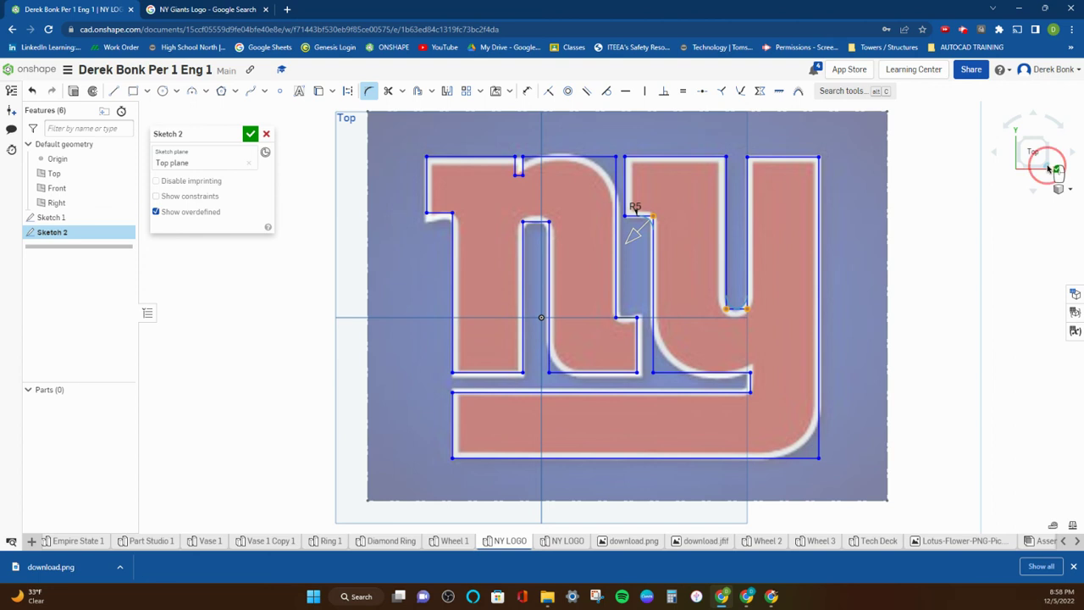
left_click(1048, 168)
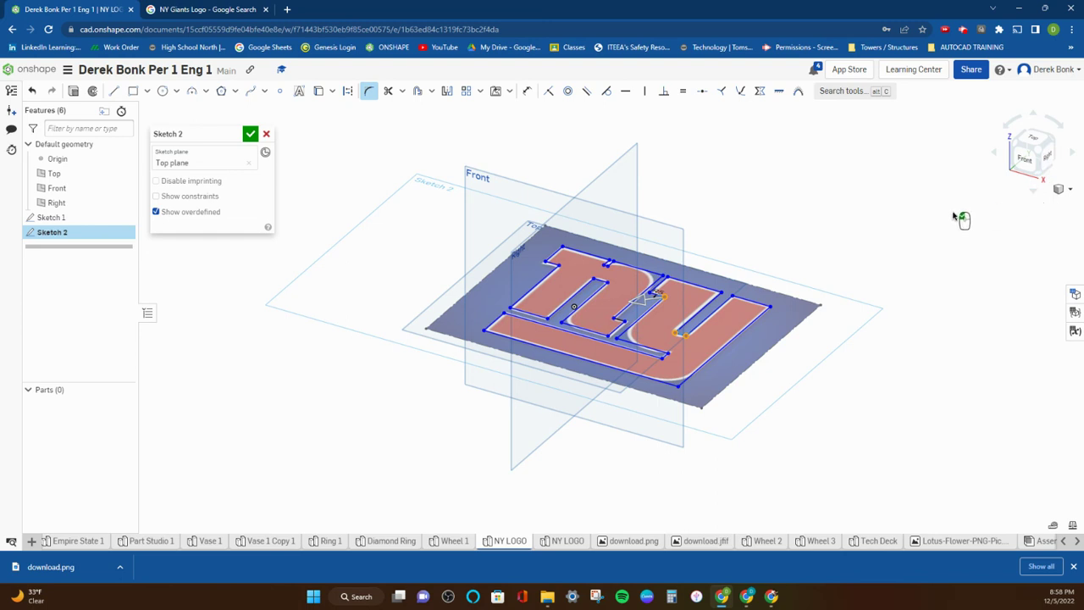
mouse_move(977, 237)
right_mouse_down()
mouse_move(906, 126)
mouse_move(854, 93)
right_mouse_up()
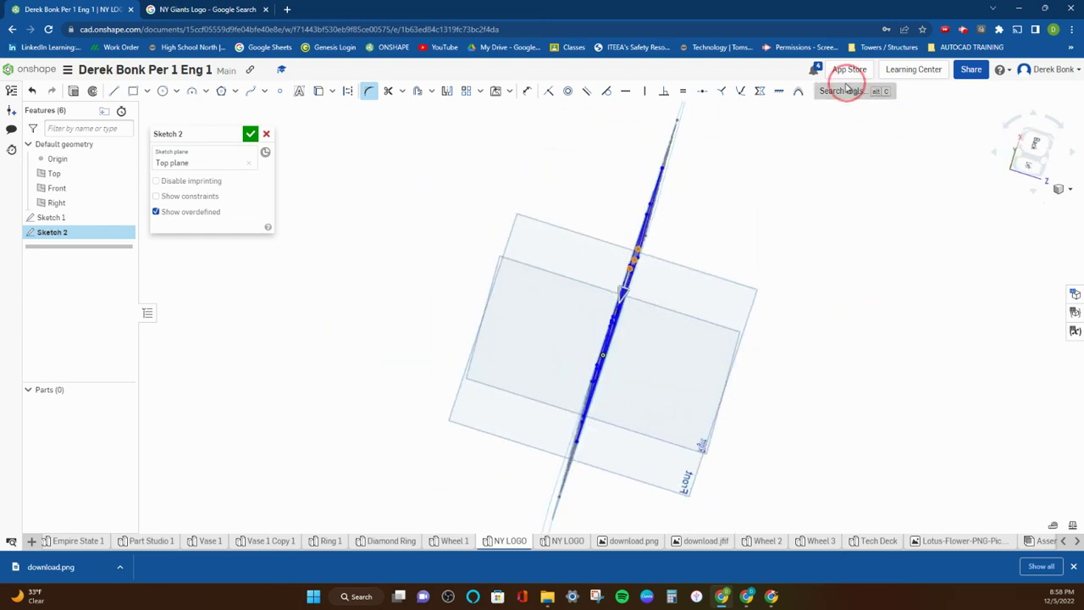
right_click(931, 167)
left_click(877, 178)
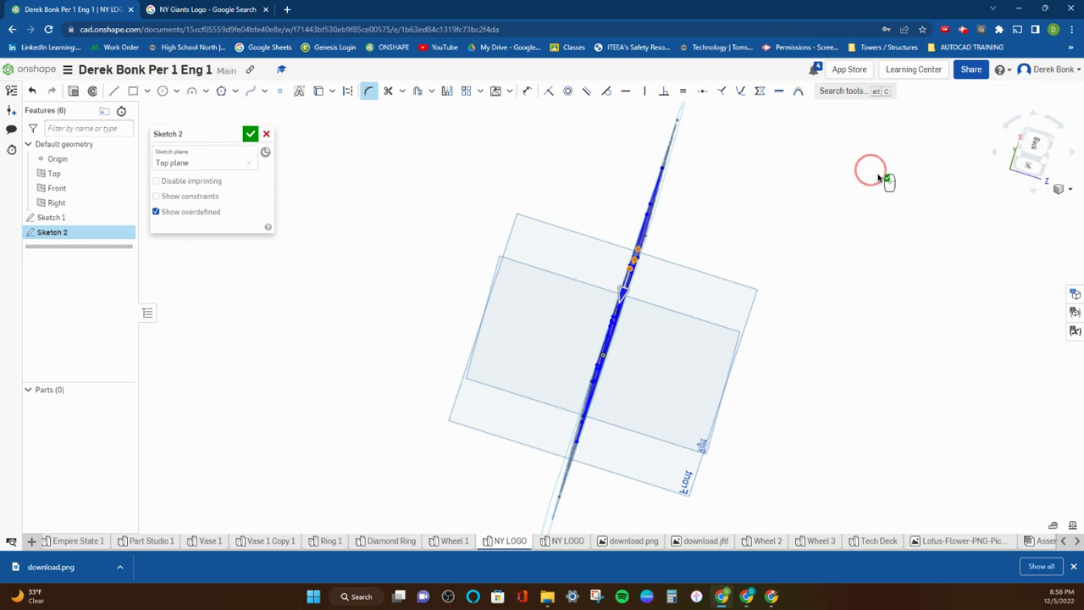
mouse_move(854, 211)
right_mouse_down()
mouse_move(834, 181)
mouse_move(907, 208)
mouse_move(882, 188)
right_mouse_up()
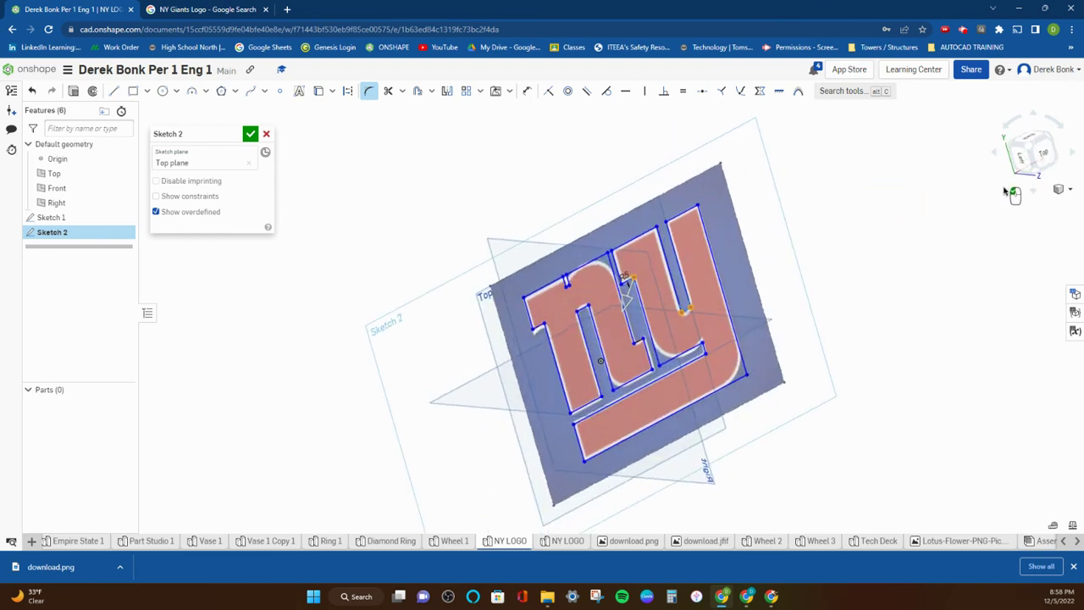
left_click(1068, 166)
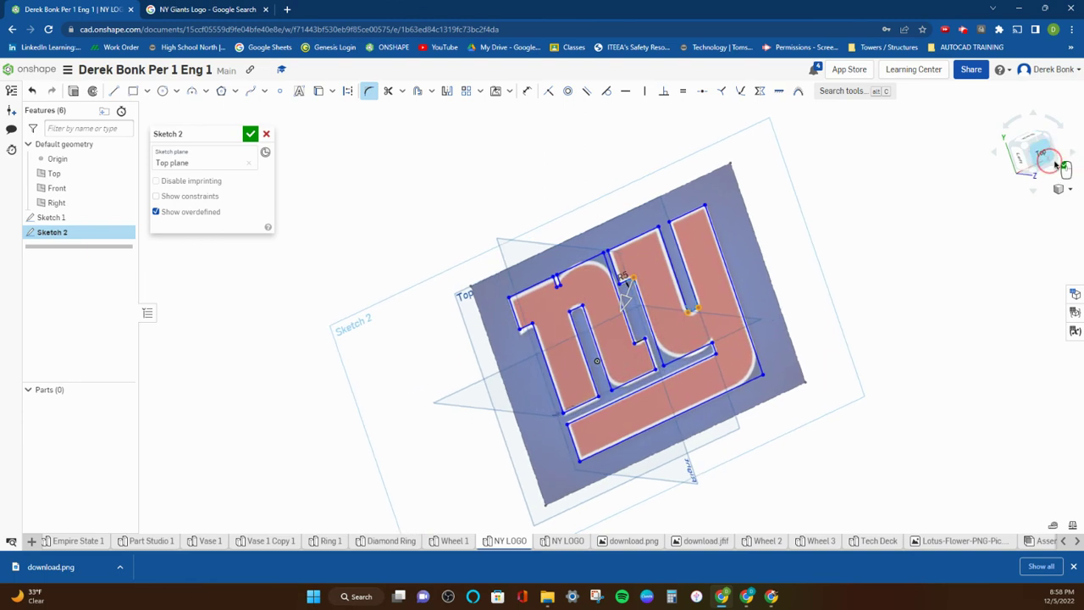
left_click(1060, 167)
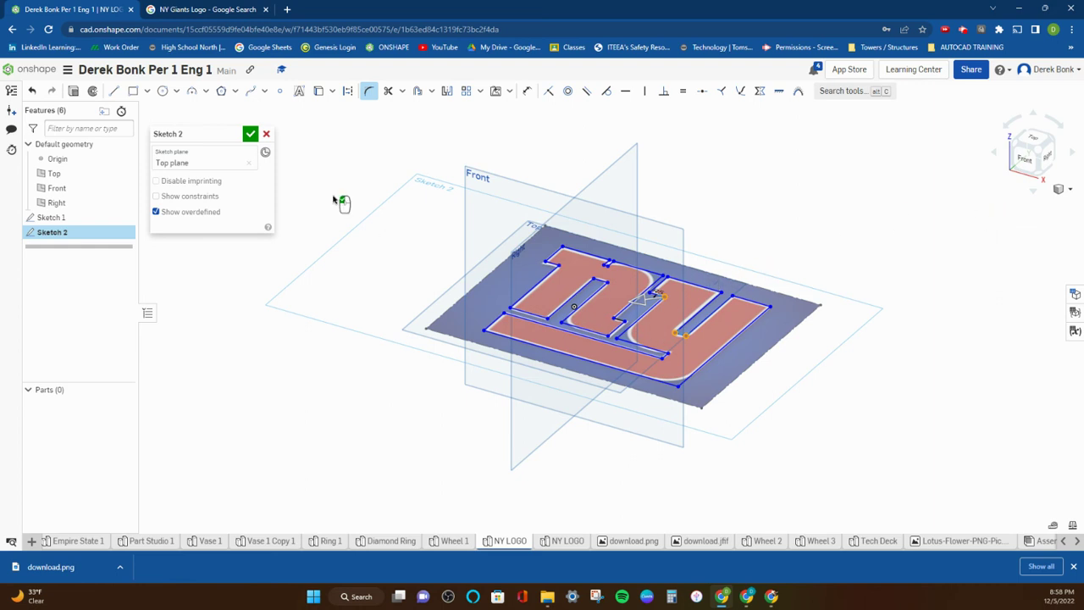
- Add the n's slot top, the n's left serif corner and the gap end above the underline to the 5 mm fillet, and finish the sketch
left_click(369, 96)
scroll(644, 321, "up", 6)
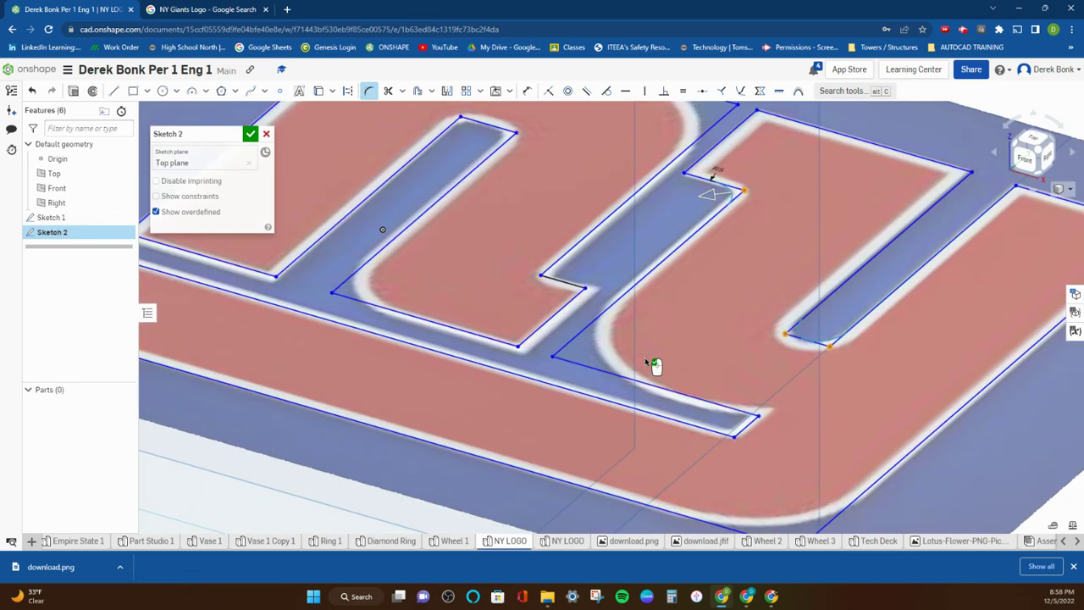
scroll(658, 322, "down", 5)
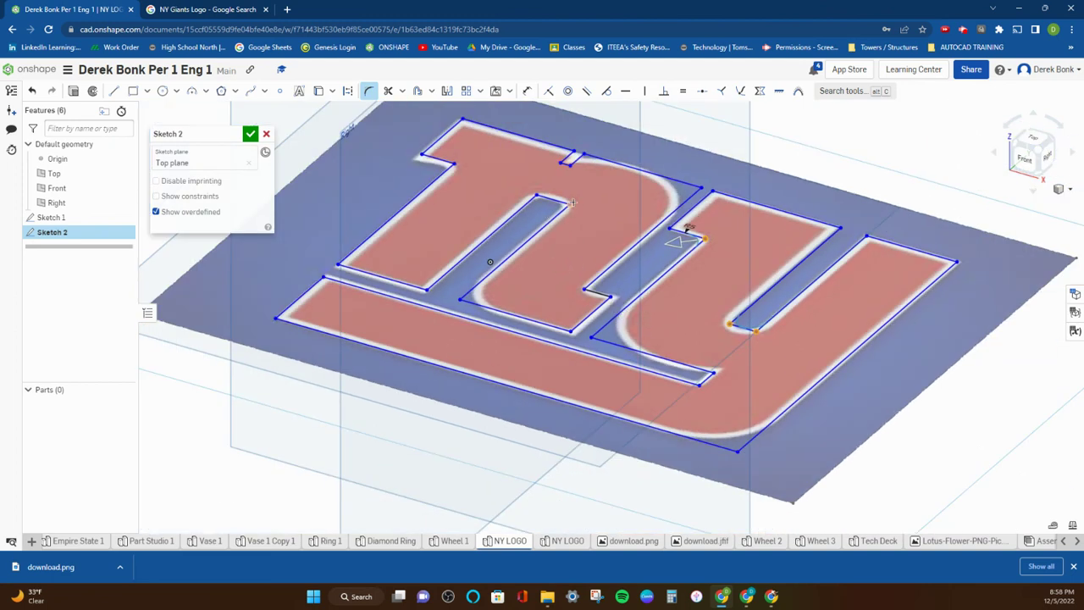
left_click(536, 193)
left_click(451, 163)
left_click(701, 379)
left_click(250, 136)
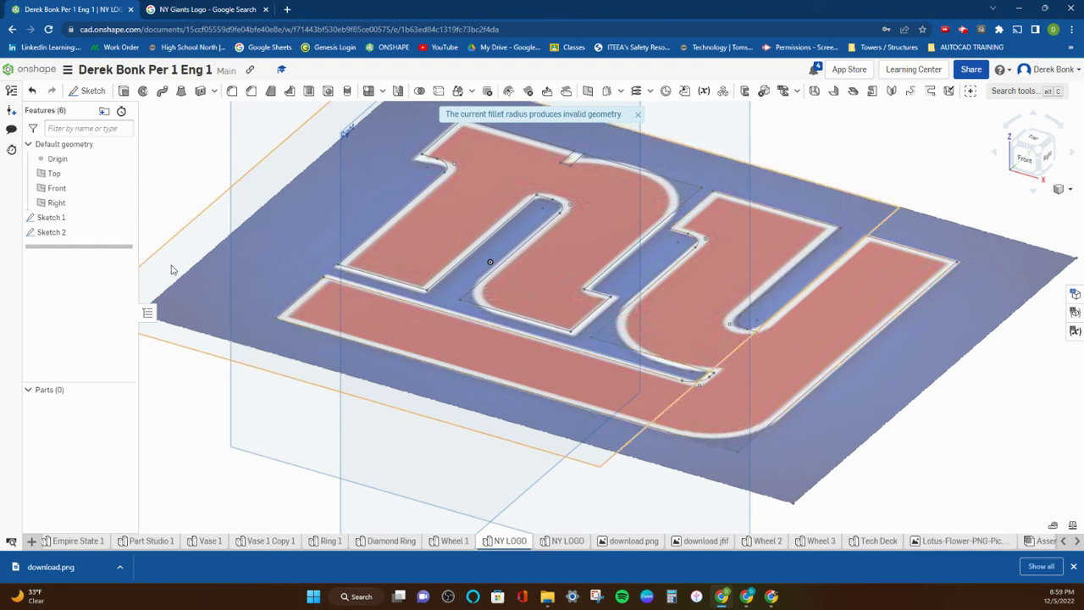
- Reopen Sketch 2 and fillet the y's two large outer curves and the n's upper shoulder to a radius of about 17 mm
left_click(60, 236)
double_click(61, 236)
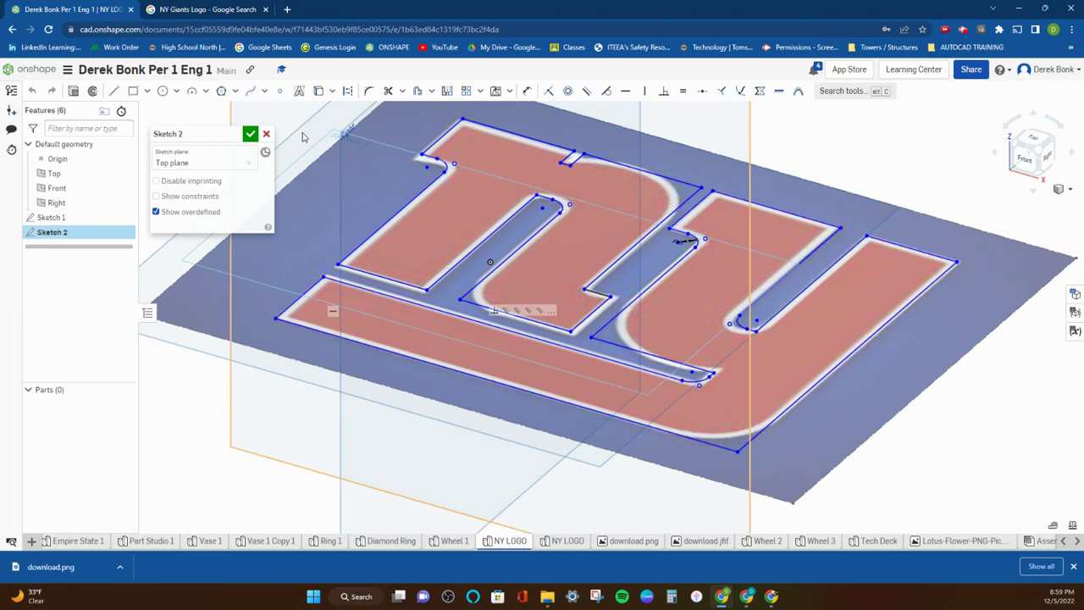
left_click(368, 91)
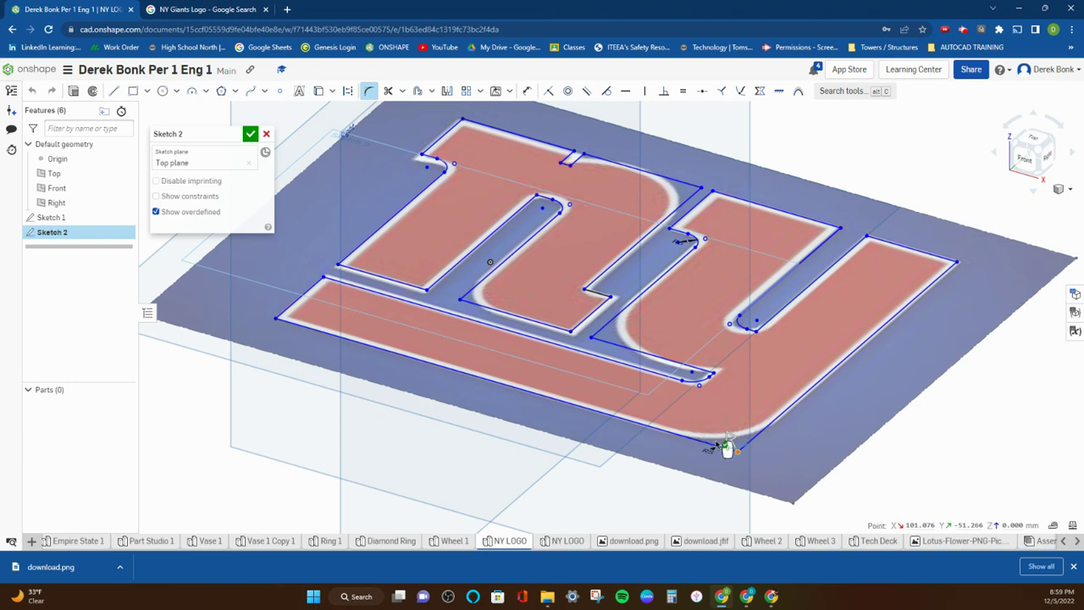
mouse_move(733, 443)
left_mouse_down()
mouse_move(708, 403)
mouse_move(730, 434)
left_mouse_up()
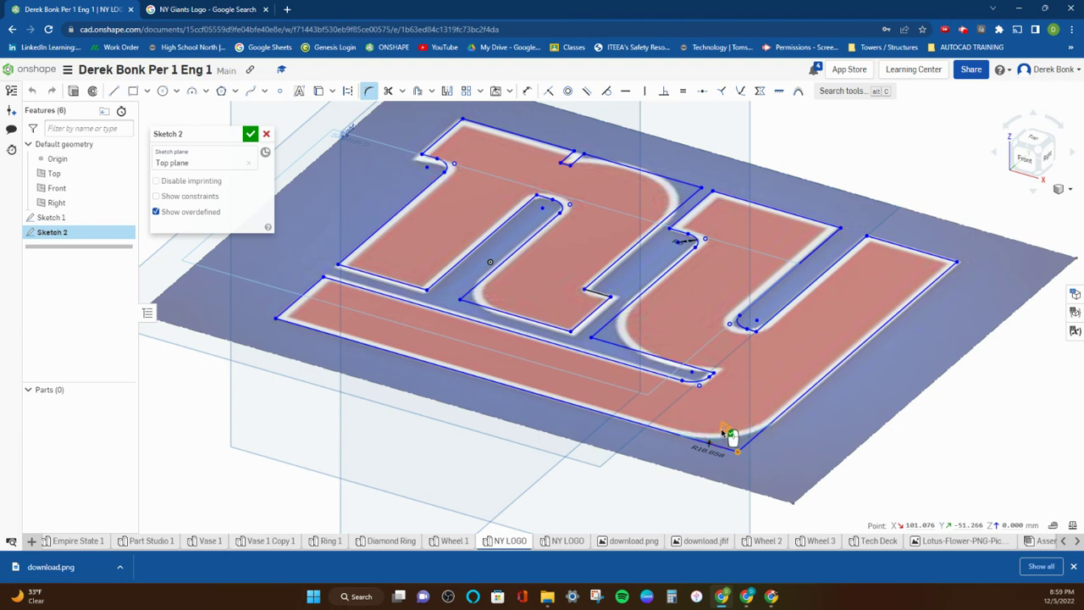
left_click(592, 338)
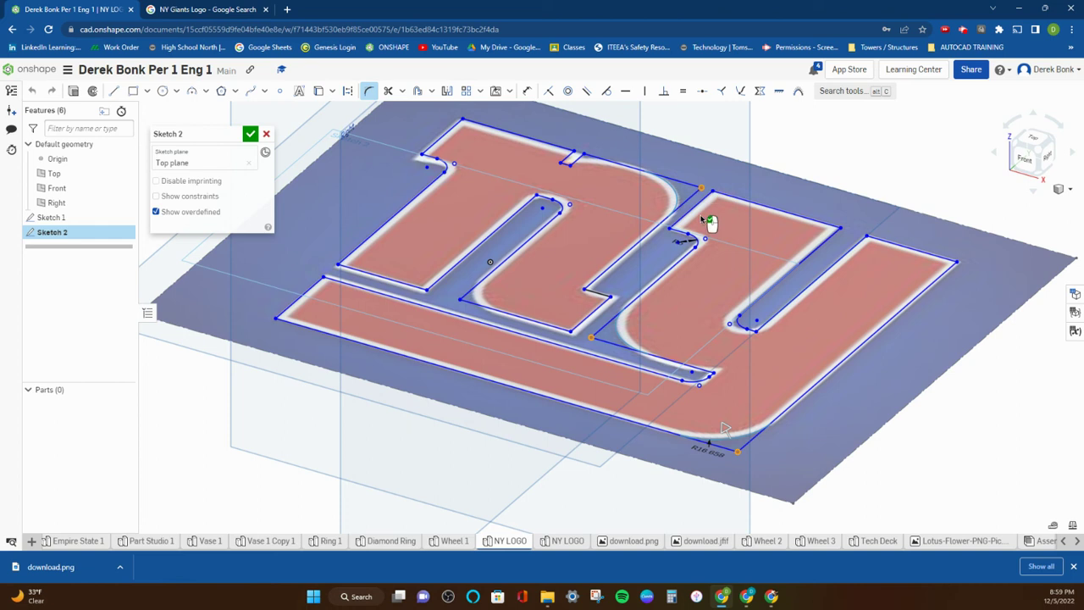
left_click(250, 135)
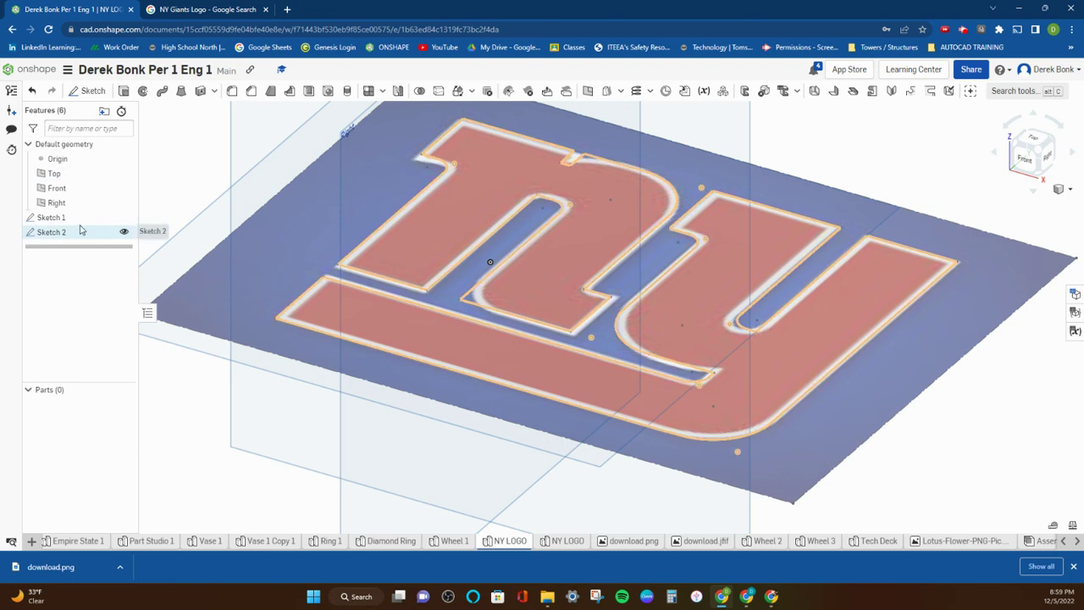
- Extrude the n and y regions of Sketch 2 as new solids with a blind depth of 25 mm
left_click(123, 91)
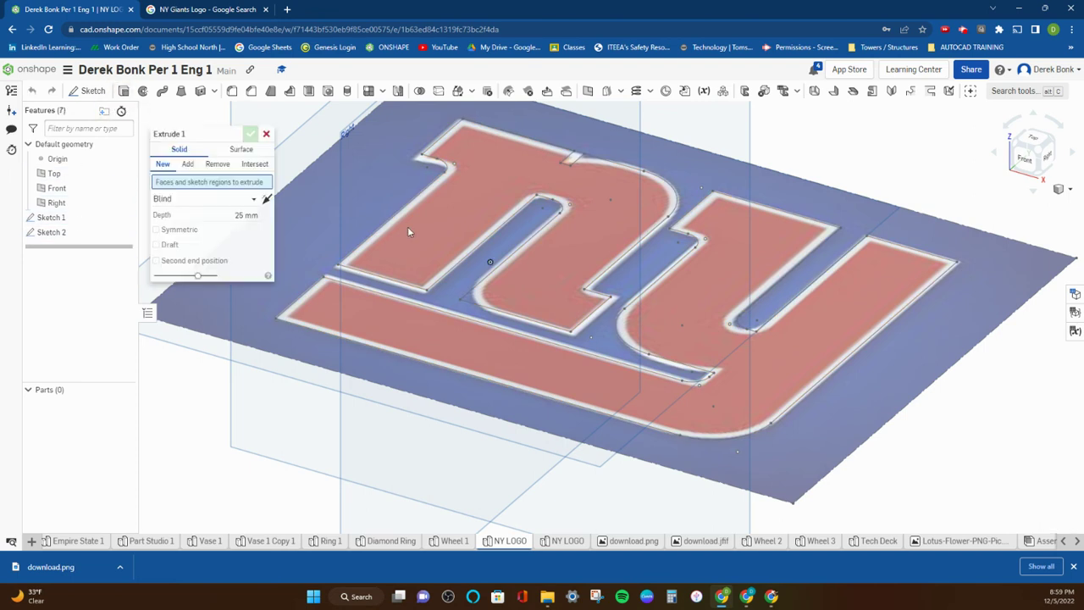
left_click(416, 228)
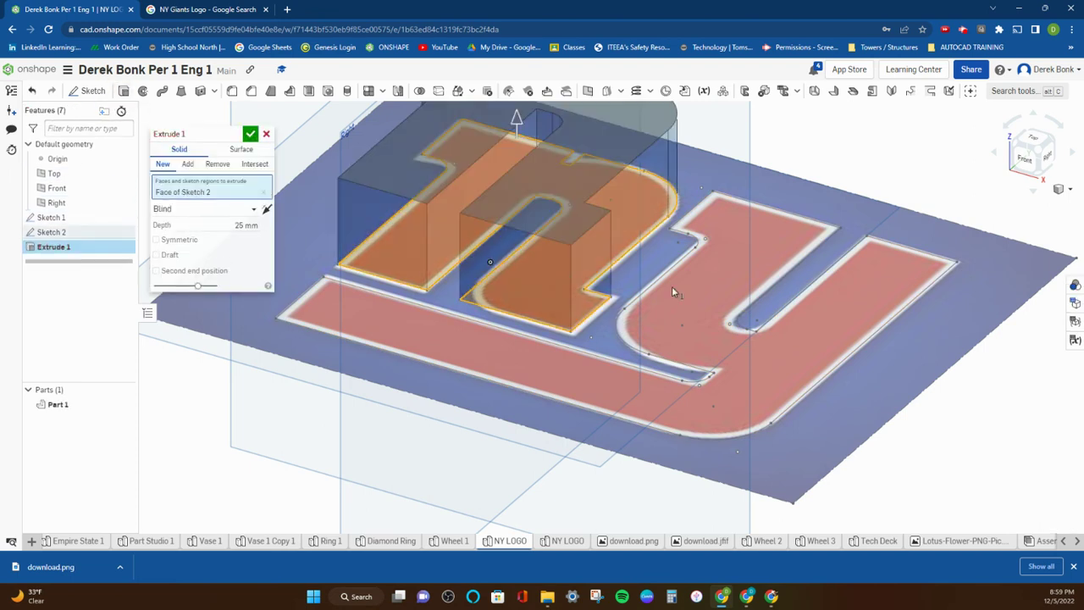
left_click(690, 302)
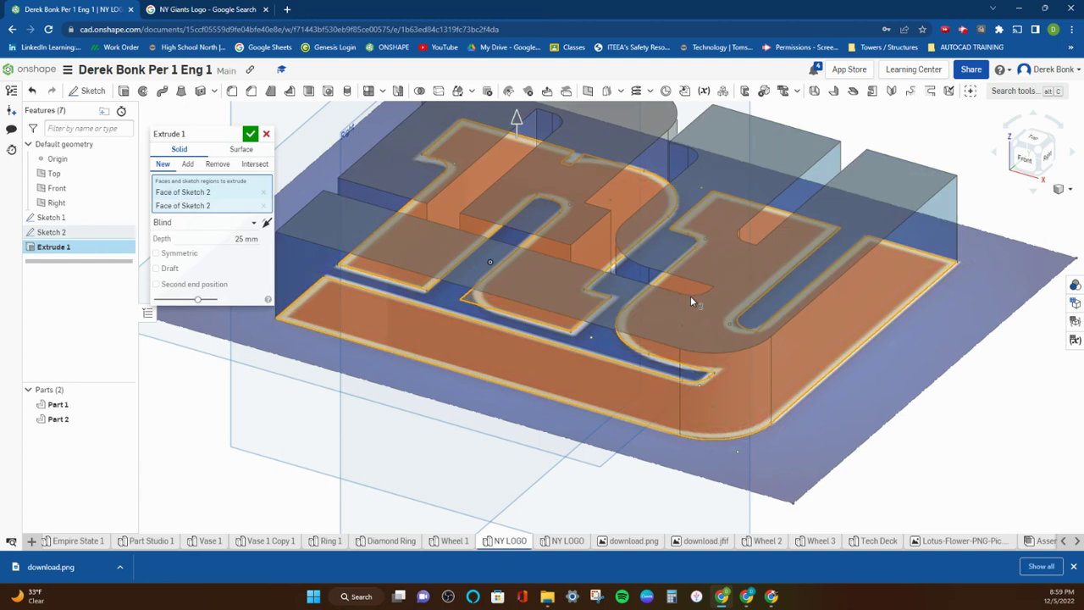
left_click(249, 134)
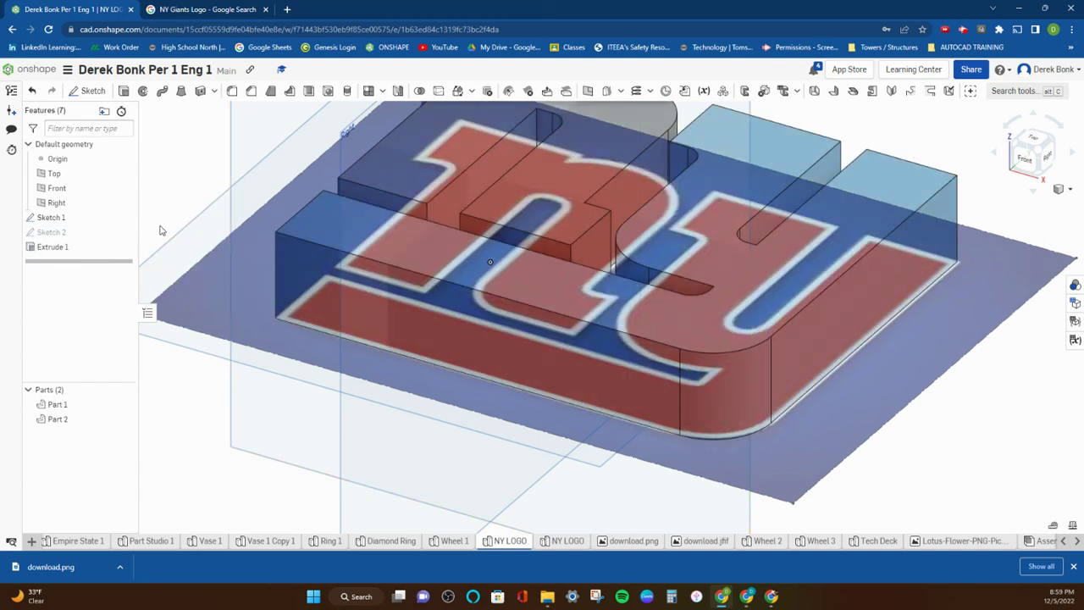
scroll(270, 244, "down", 3)
right_click_drag(270, 244, 248, 265)
right_click_drag(237, 275, 249, 218)
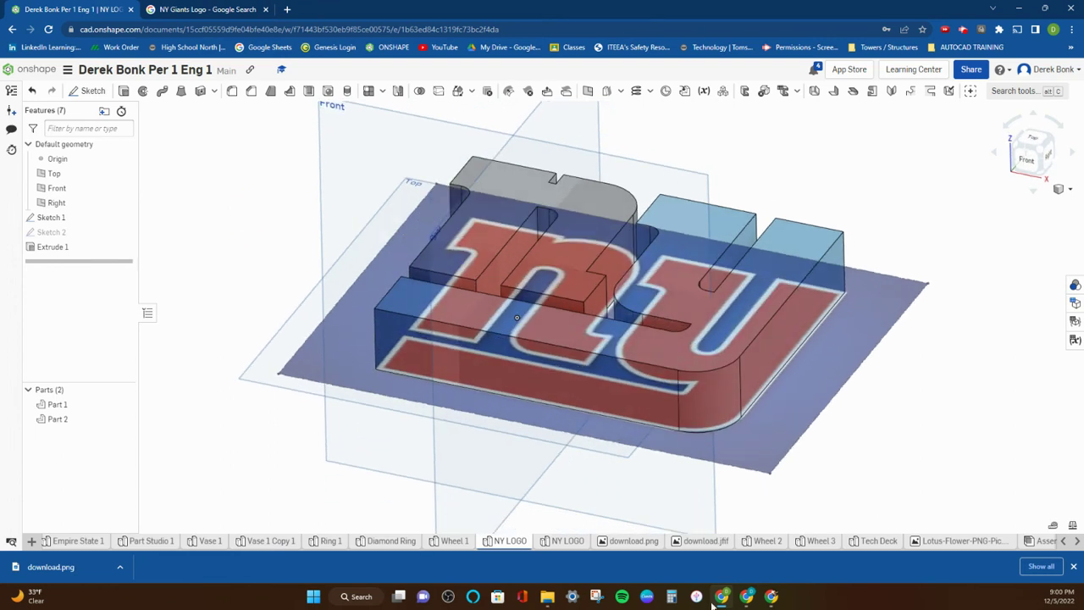
- Return to the untraced NY LOGO part studio and trace the n's top curve in Sketch 2 with a conic, rho 0.5
left_click(560, 542)
mouse_move(535, 349)
right_mouse_down()
mouse_move(554, 339)
mouse_move(547, 302)
mouse_move(536, 313)
right_mouse_up()
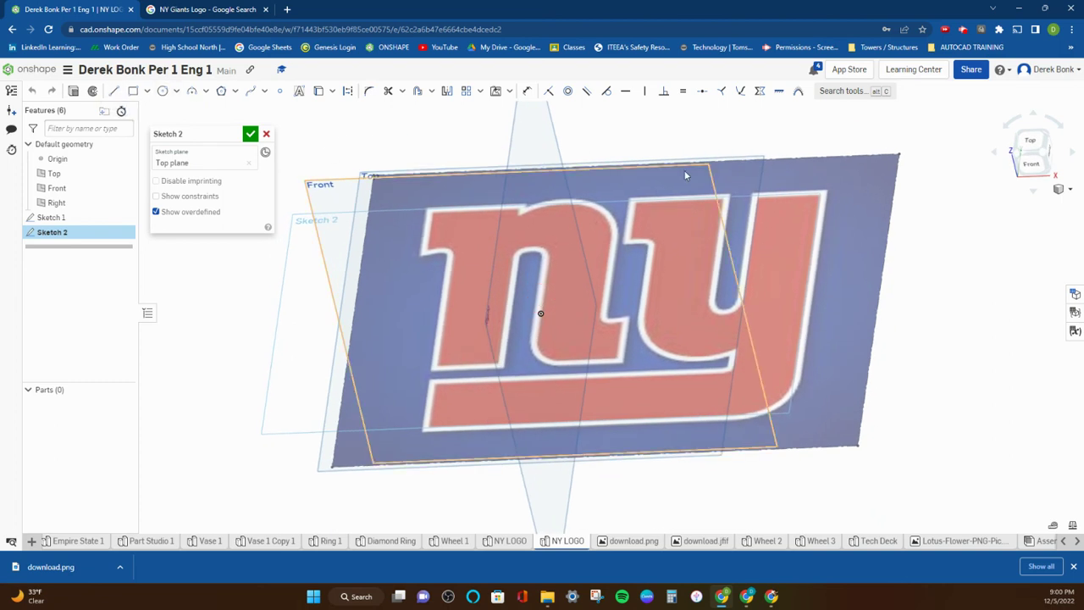
left_click(1029, 138)
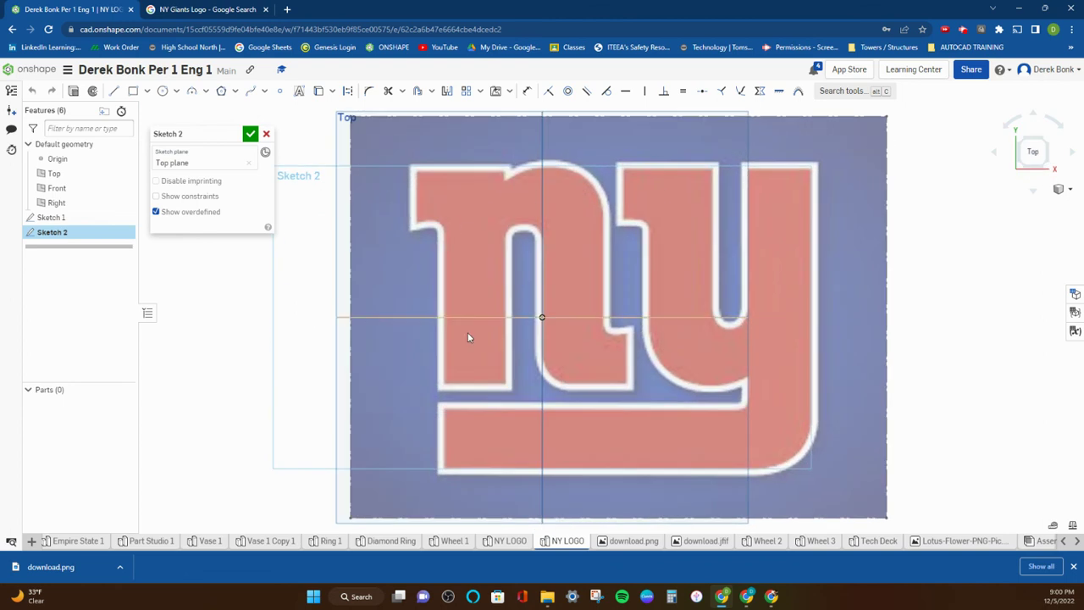
left_click(206, 91)
left_click(205, 166)
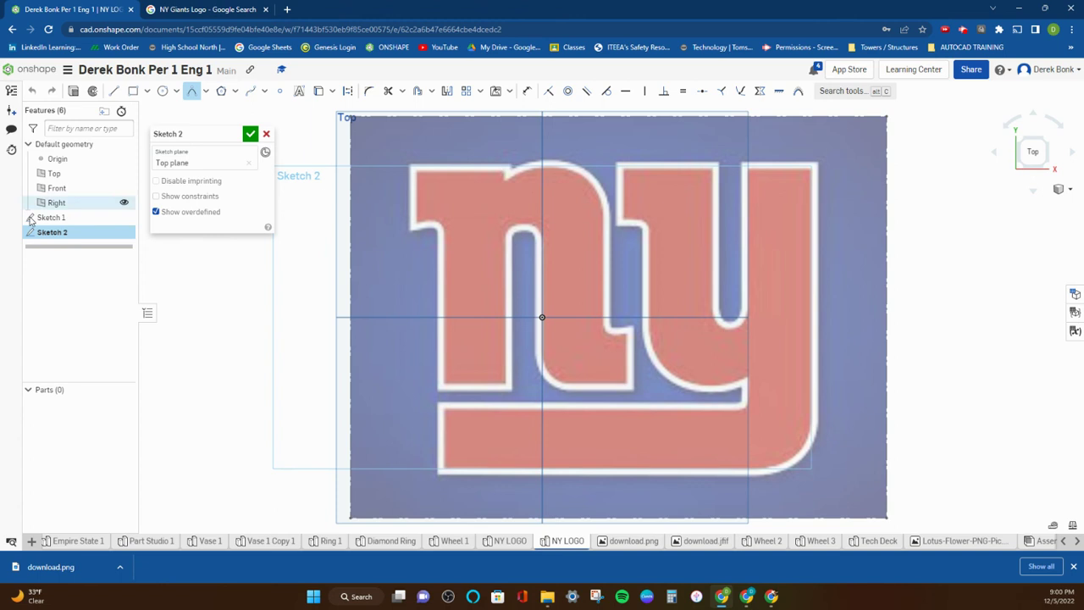
left_click(512, 170)
left_click(608, 206)
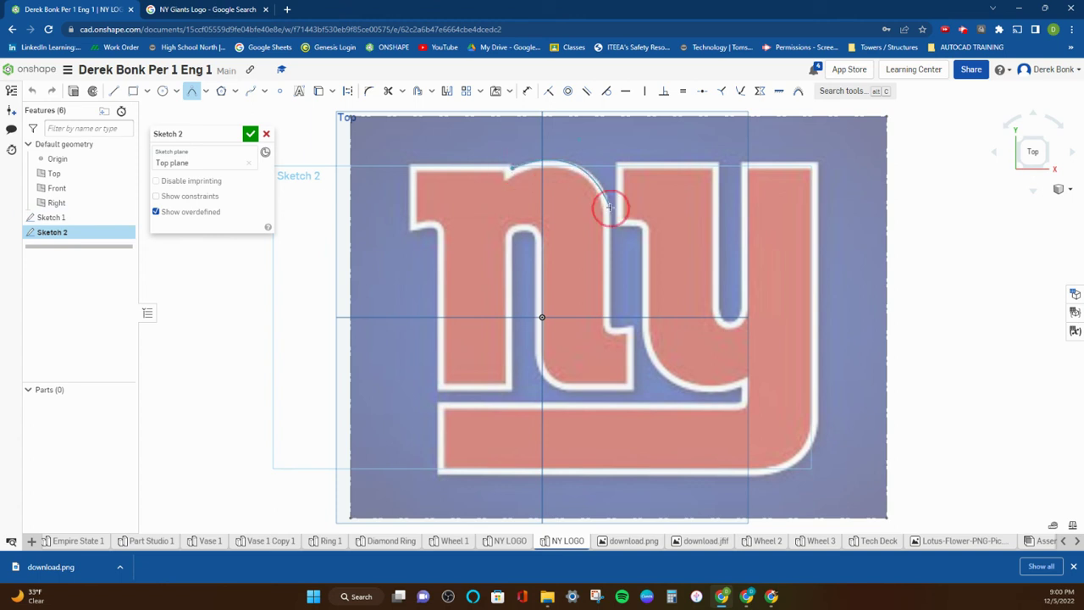
left_click(592, 138)
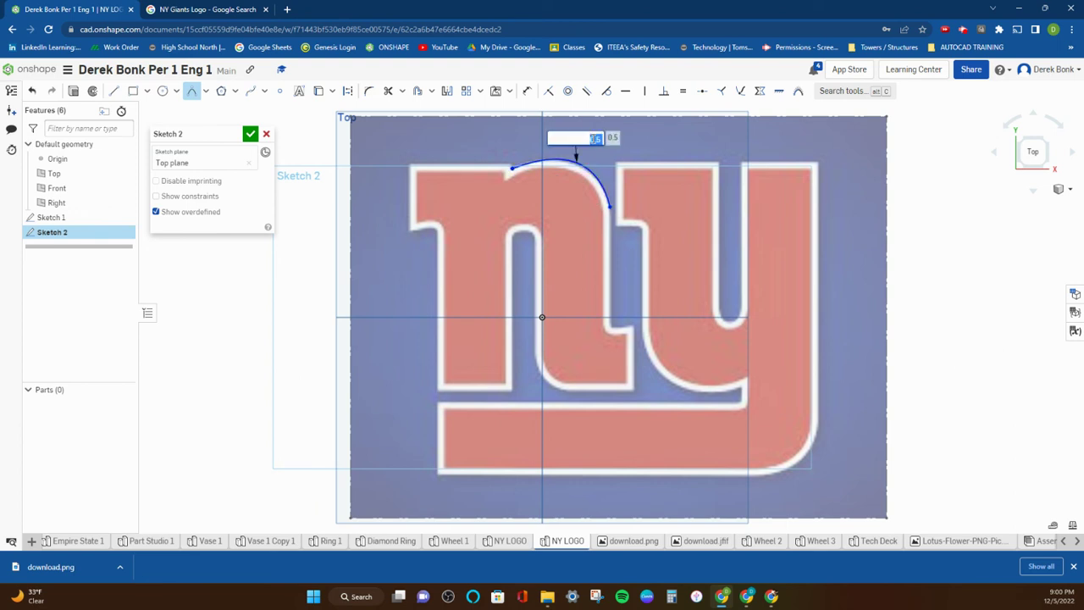
key("Return")
- Trace the y's lower-right outer curve and the curve under its left stem with conics, rho 0.5
left_click(763, 477)
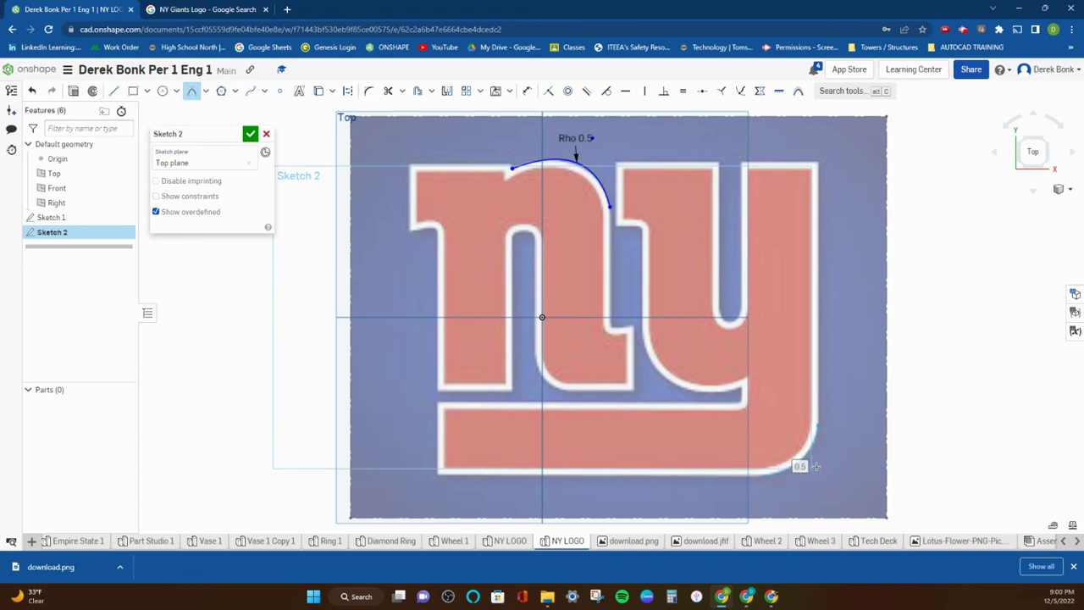
left_click(814, 466)
left_click(642, 325)
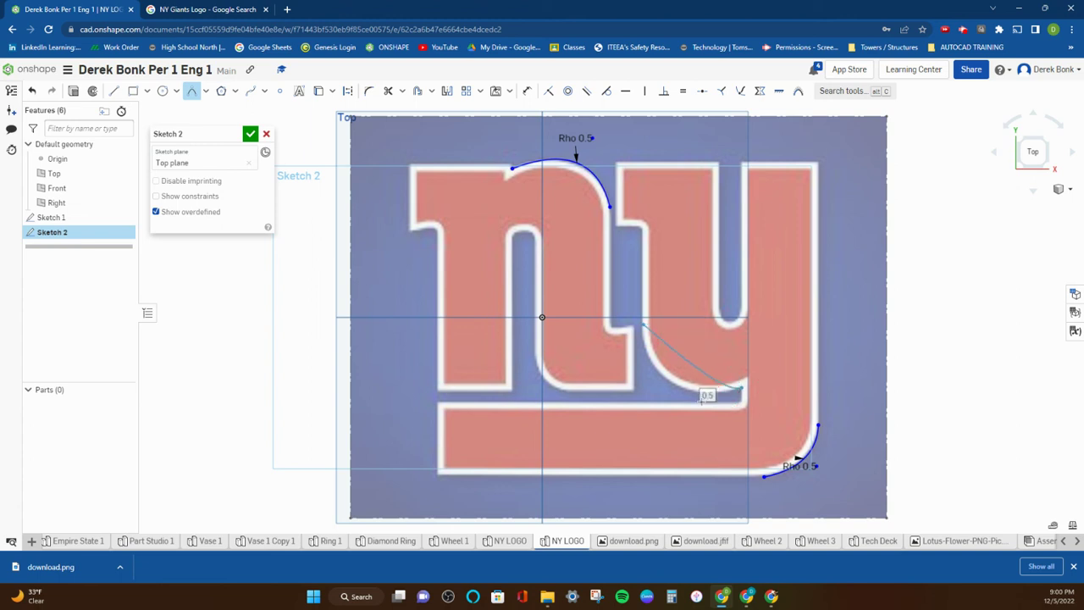
left_click(639, 407)
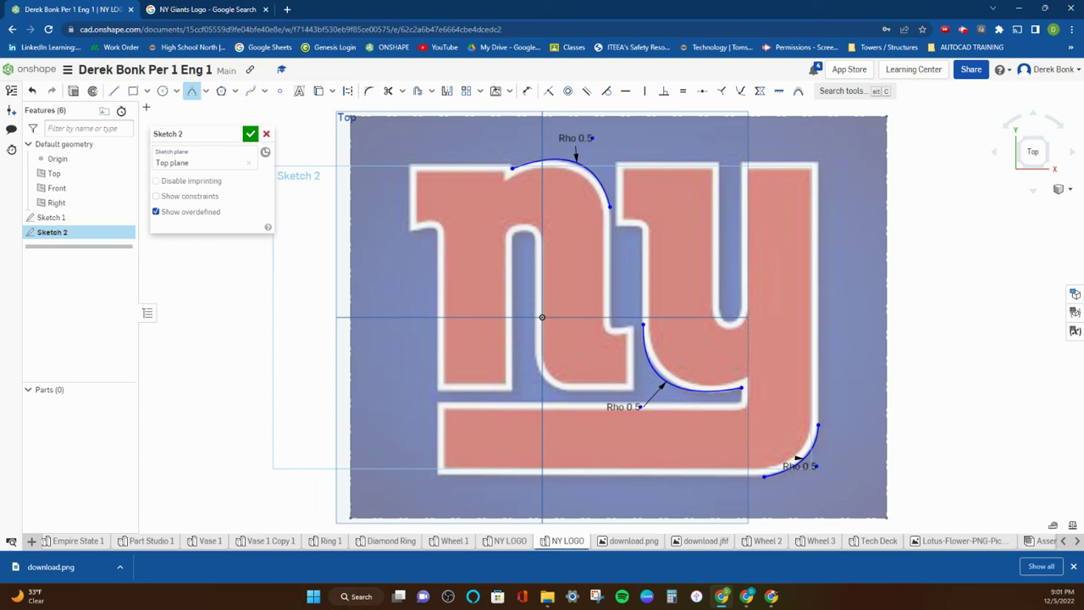
- Draw a vertical line about 36 mm long from the upper end of the y's lower-left conic up its left stem
left_click(114, 91)
left_click(643, 325)
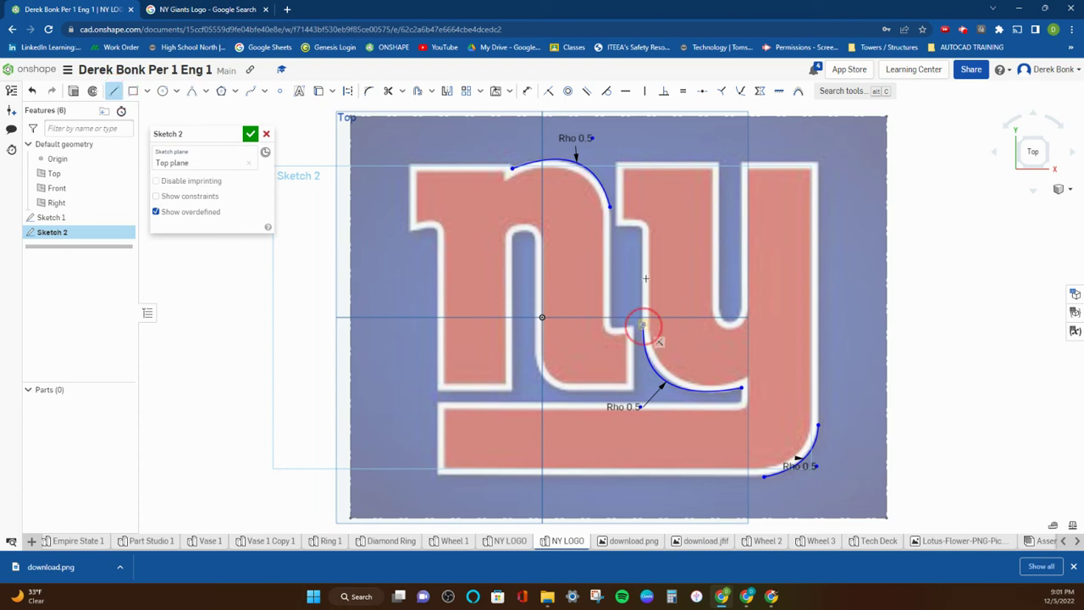
left_click(643, 226)
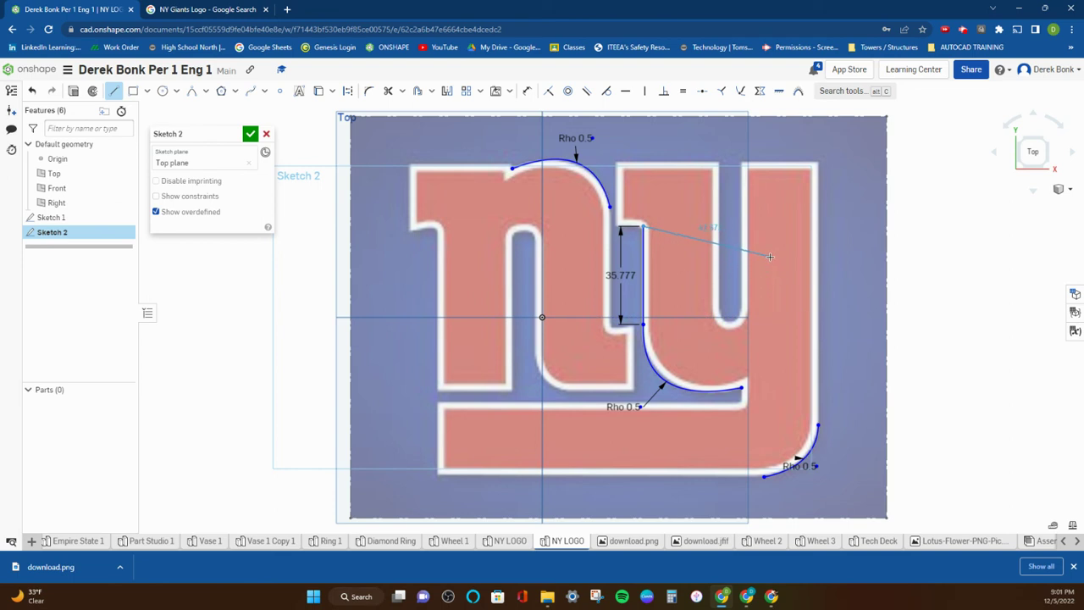
right_click(681, 237)
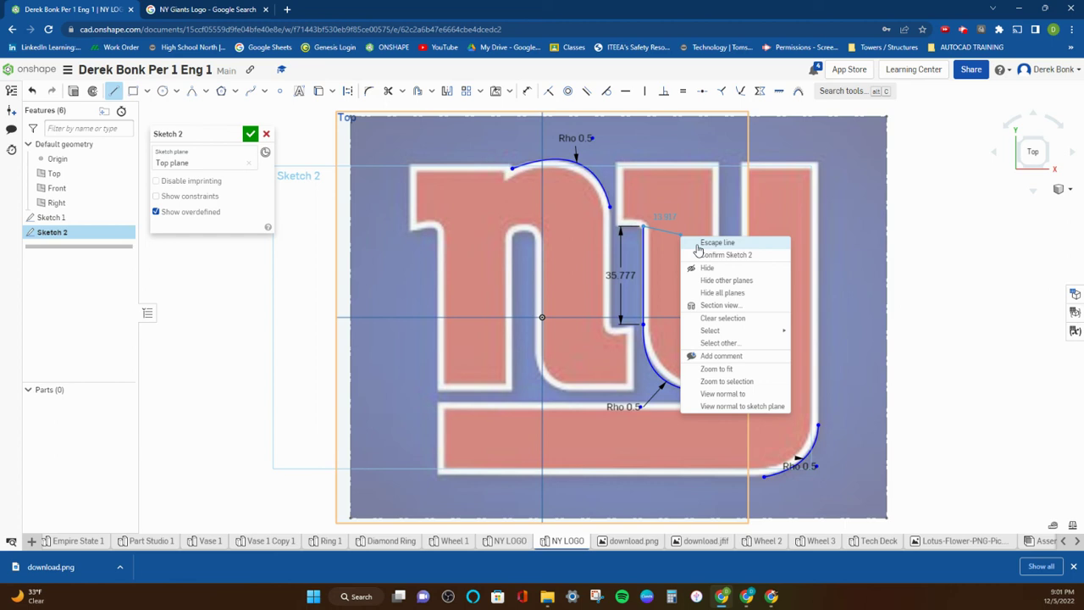
left_click(709, 243)
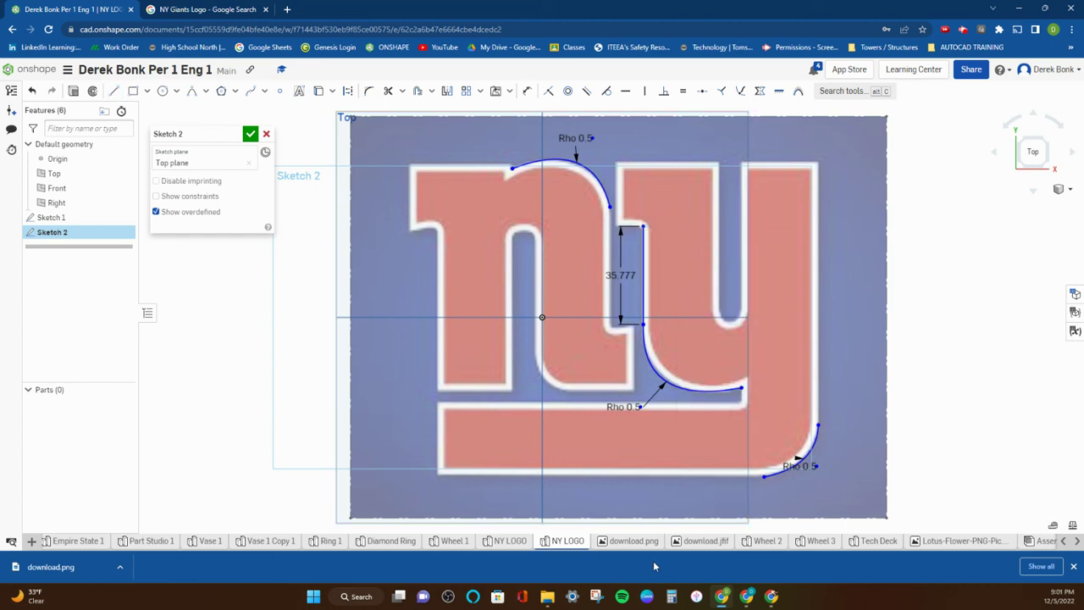
- Open the NY LOGO part studio with the extruded letters, edit Sketch 2 in Top view and hide the Sketch 1 logo image
left_click(508, 540)
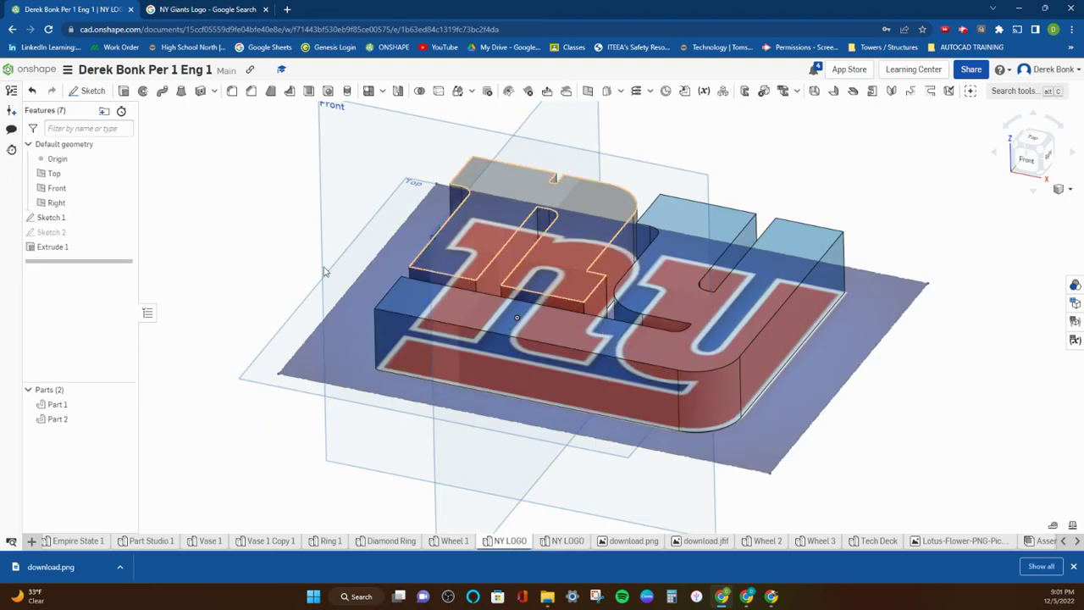
double_click(96, 234)
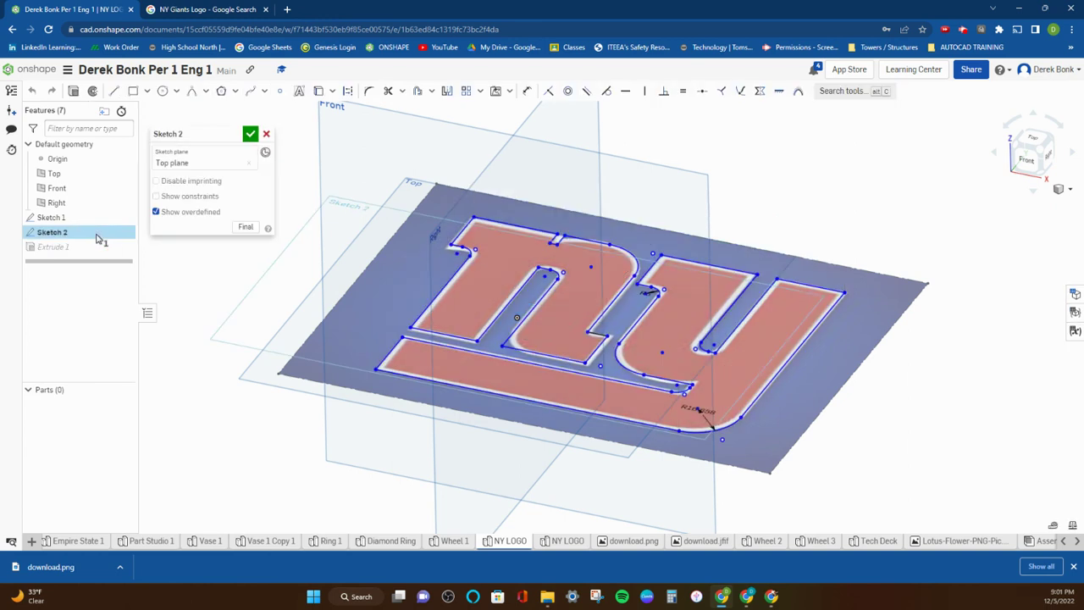
left_click(1034, 139)
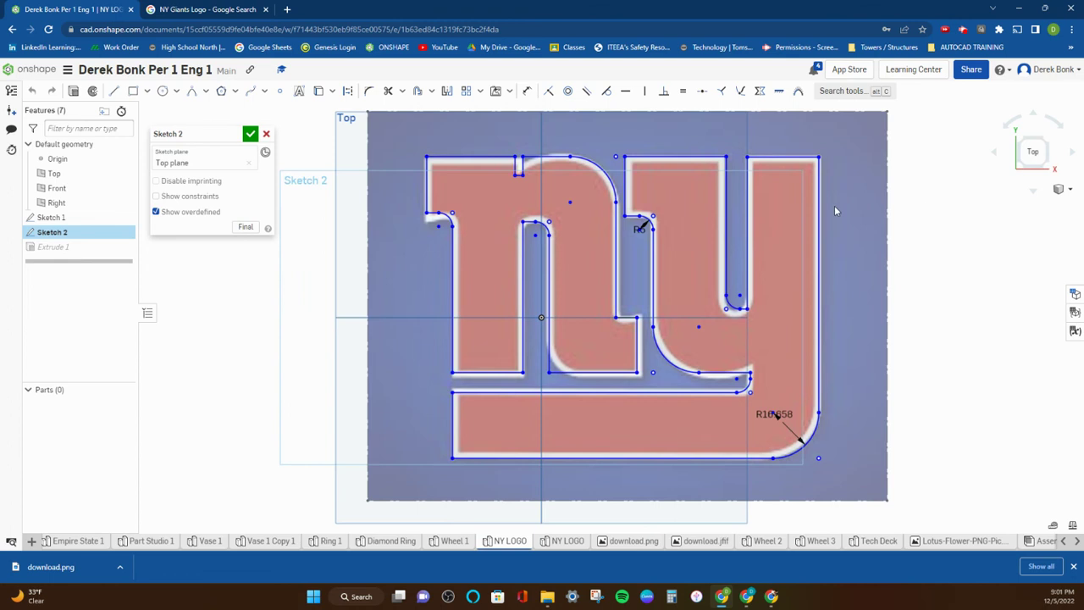
left_click(123, 218)
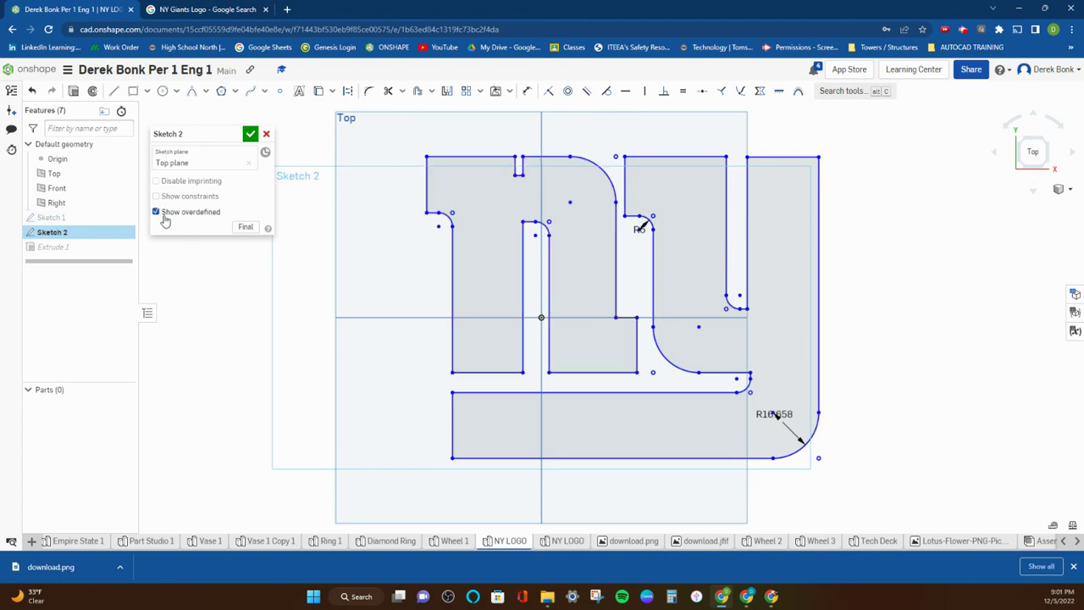
left_click(123, 218)
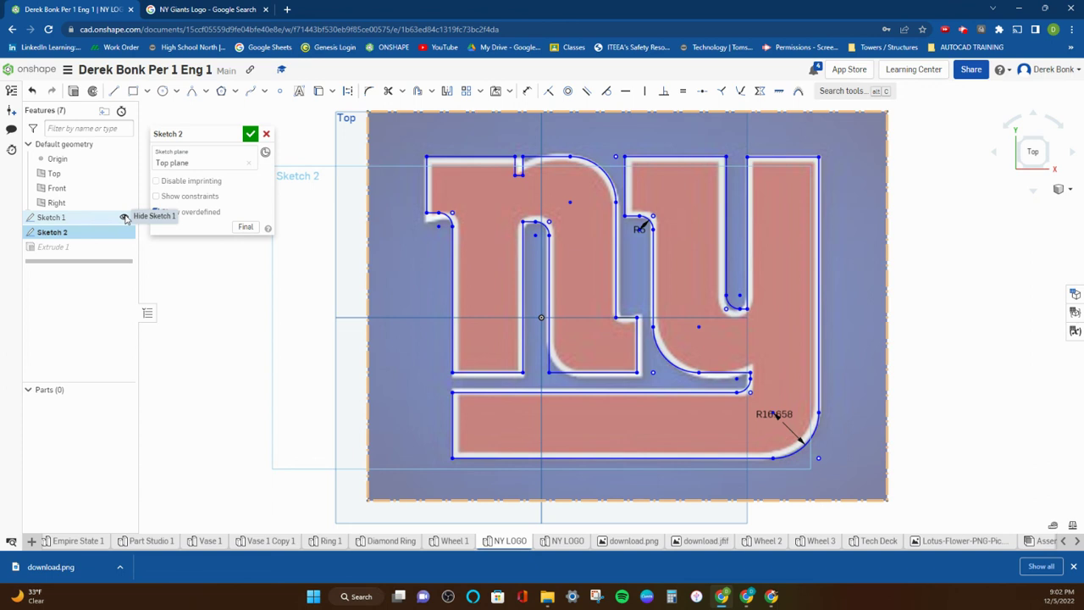
left_click(124, 219)
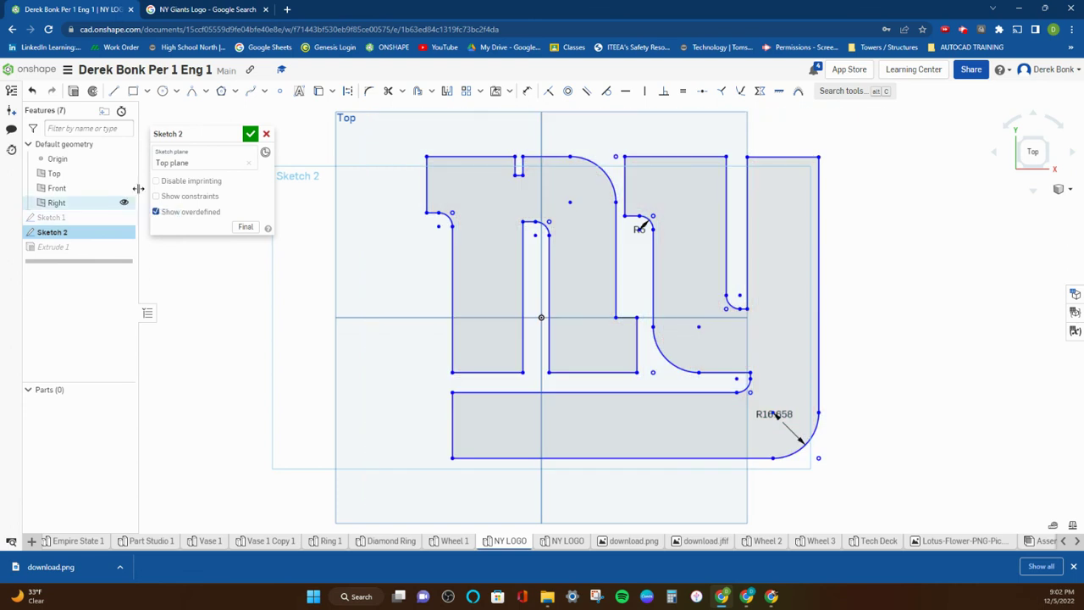
- Try to offset the n's outline with all its edges selected together, and undo the attempt
left_click(417, 93)
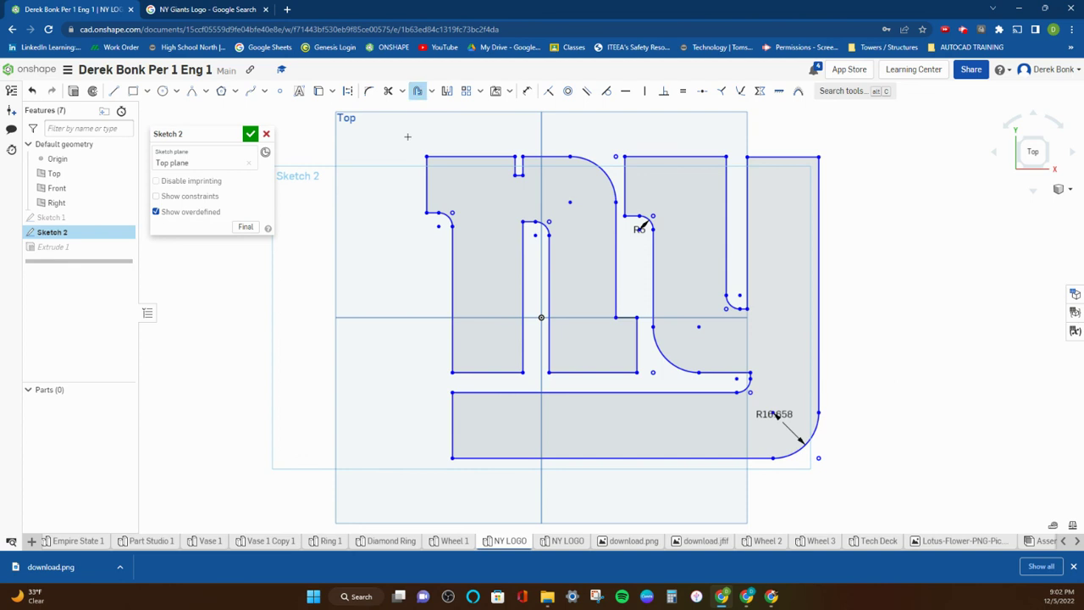
mouse_move(413, 135)
left_mouse_down()
mouse_move(571, 296)
mouse_move(621, 394)
mouse_move(620, 385)
left_mouse_up()
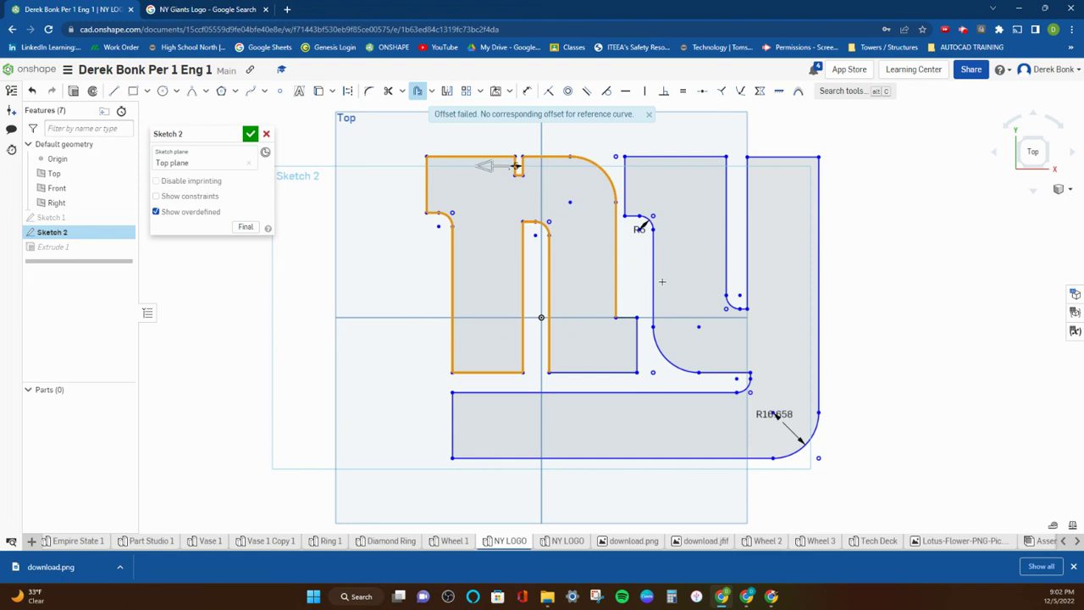
left_click(628, 320)
left_click(637, 330)
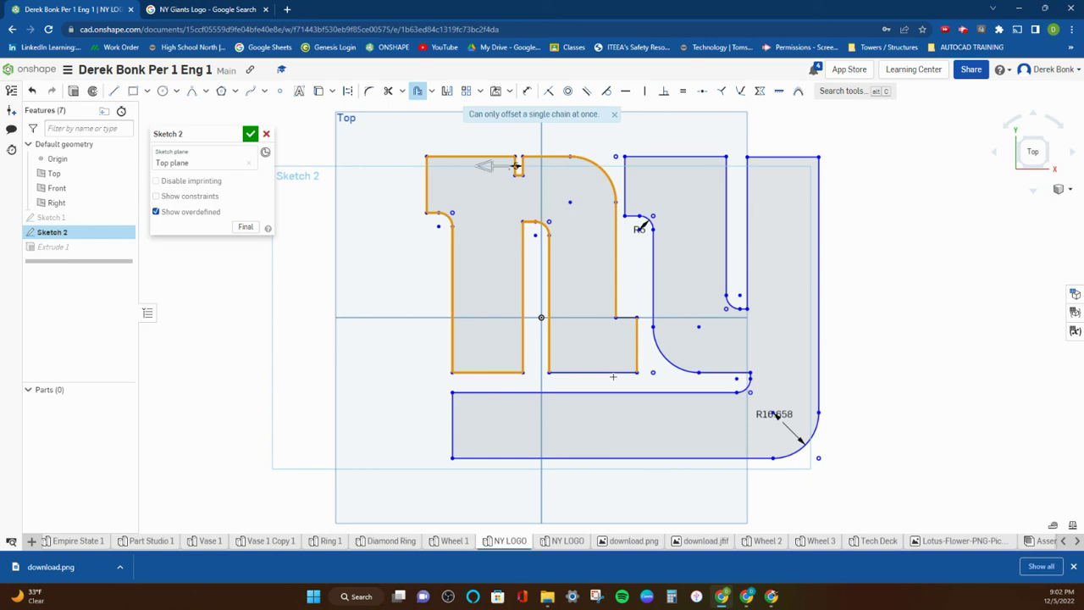
left_click(613, 372)
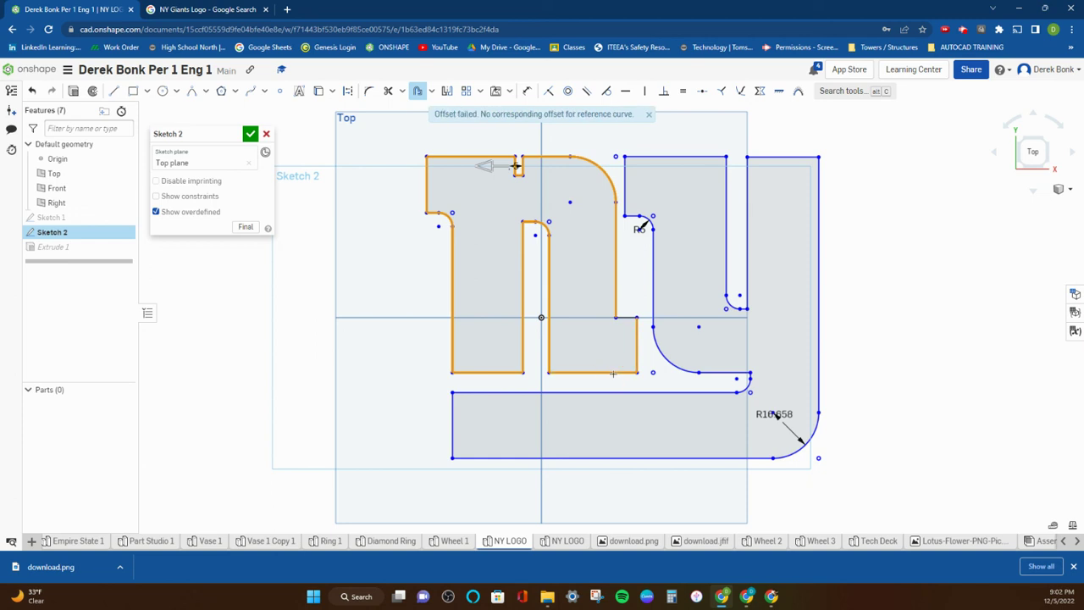
left_click(628, 317)
left_click_drag(491, 168, 482, 171)
left_click(650, 116)
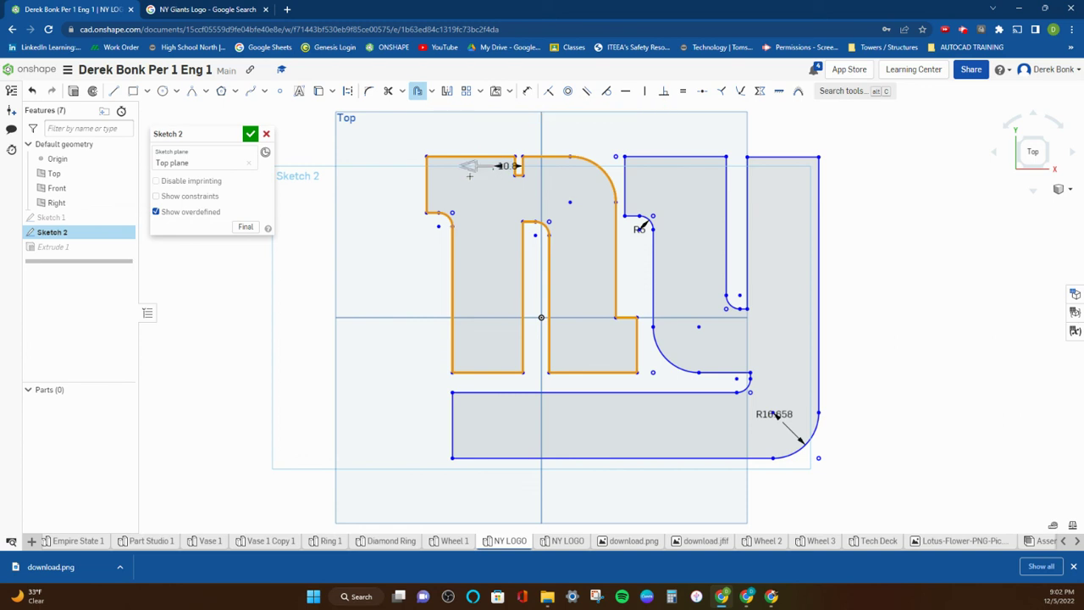
left_click(31, 91)
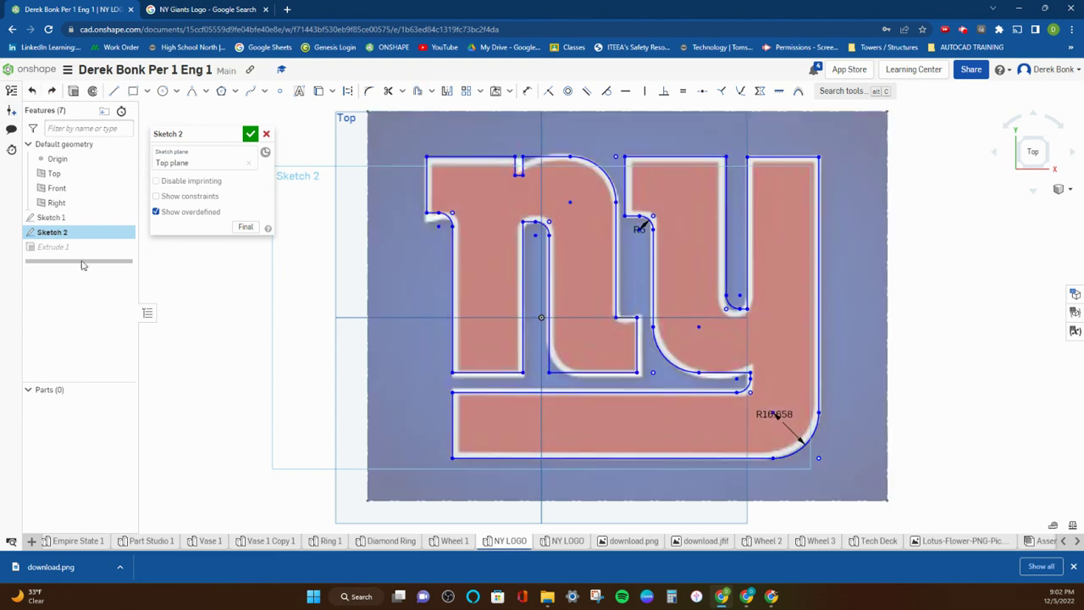
- Hide Sketch 1, offset the n's outline inward by 2 mm in Sketch 2 and finish the sketch
left_click(73, 232)
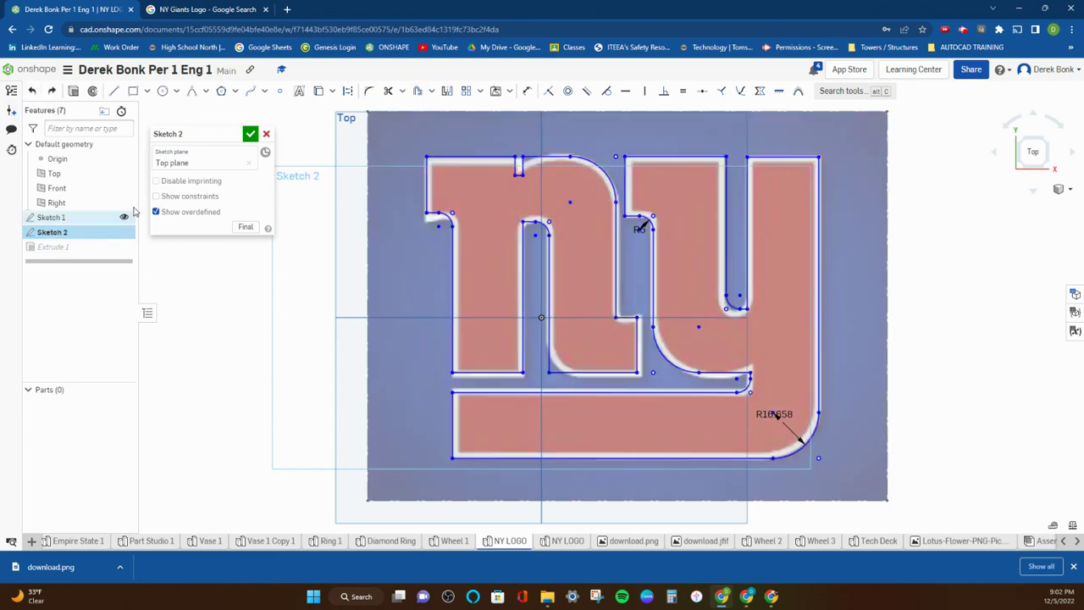
left_click(124, 218)
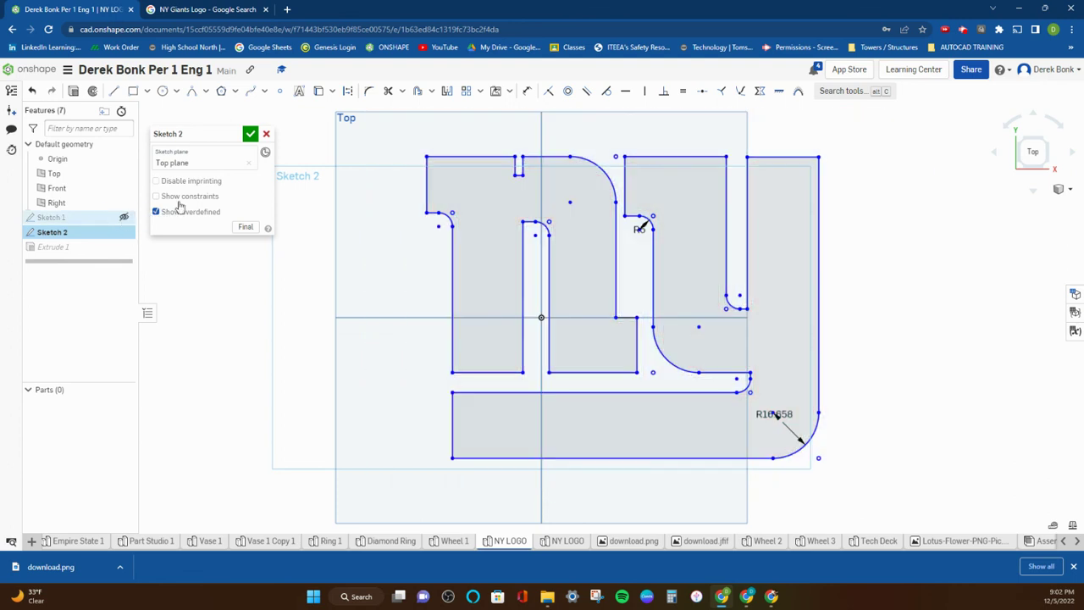
left_click(417, 91)
left_click(447, 158)
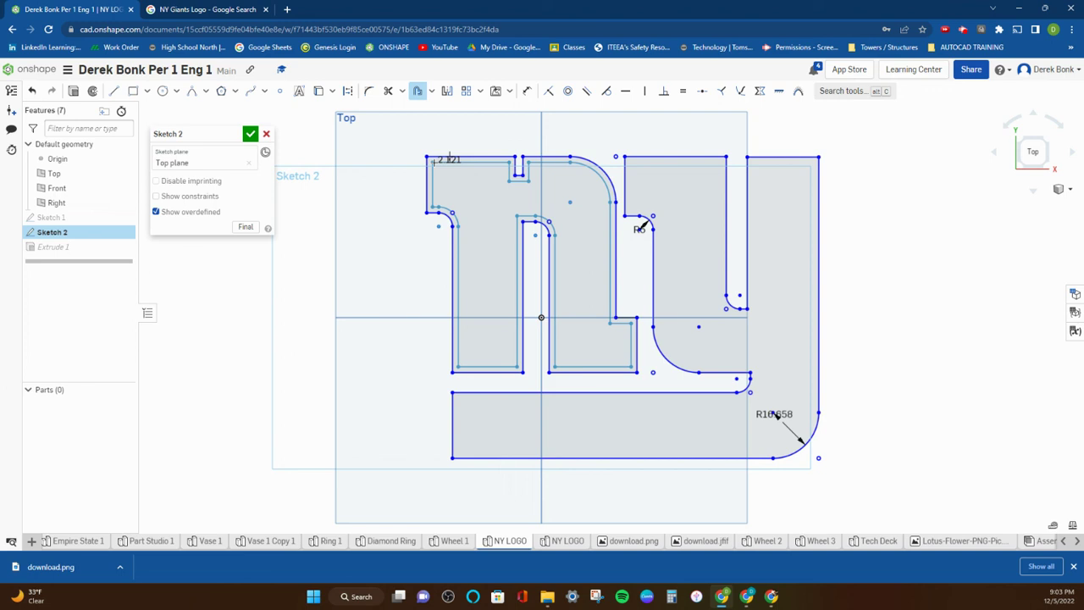
left_click(436, 161)
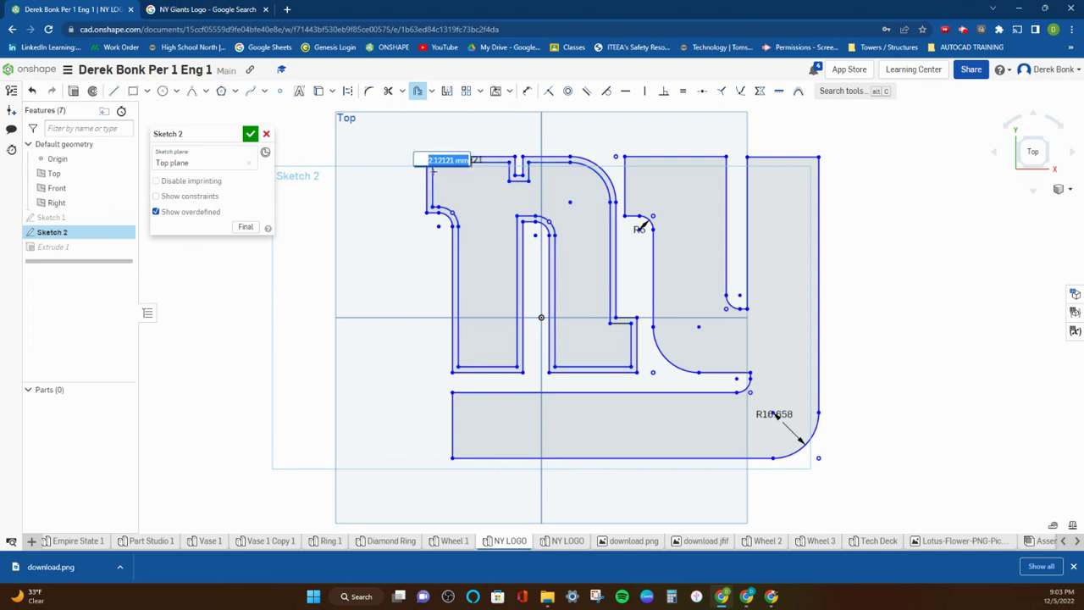
type("2")
key("Return")
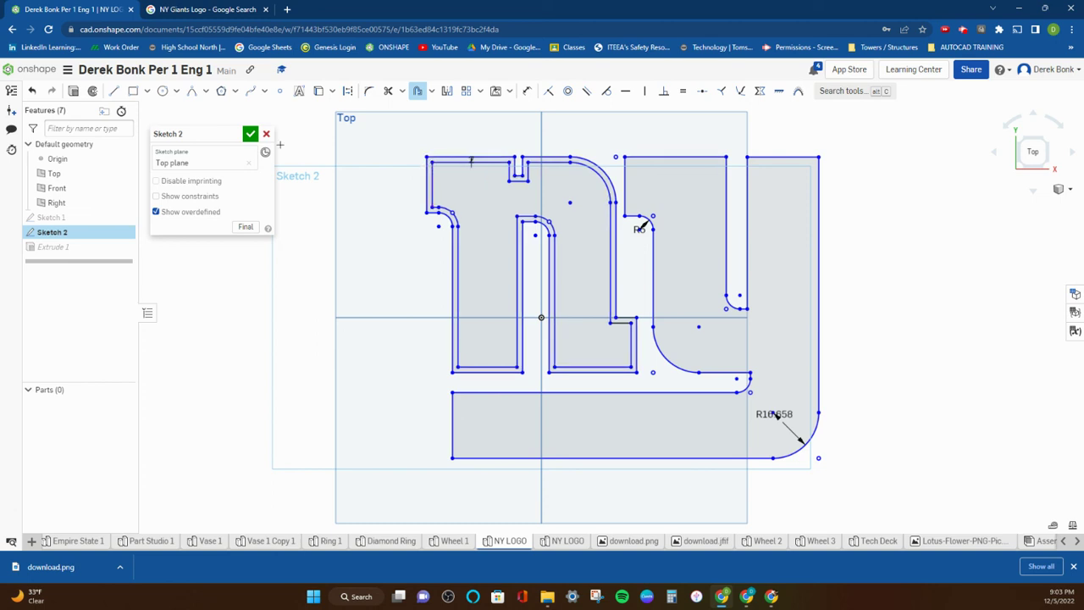
left_click(251, 136)
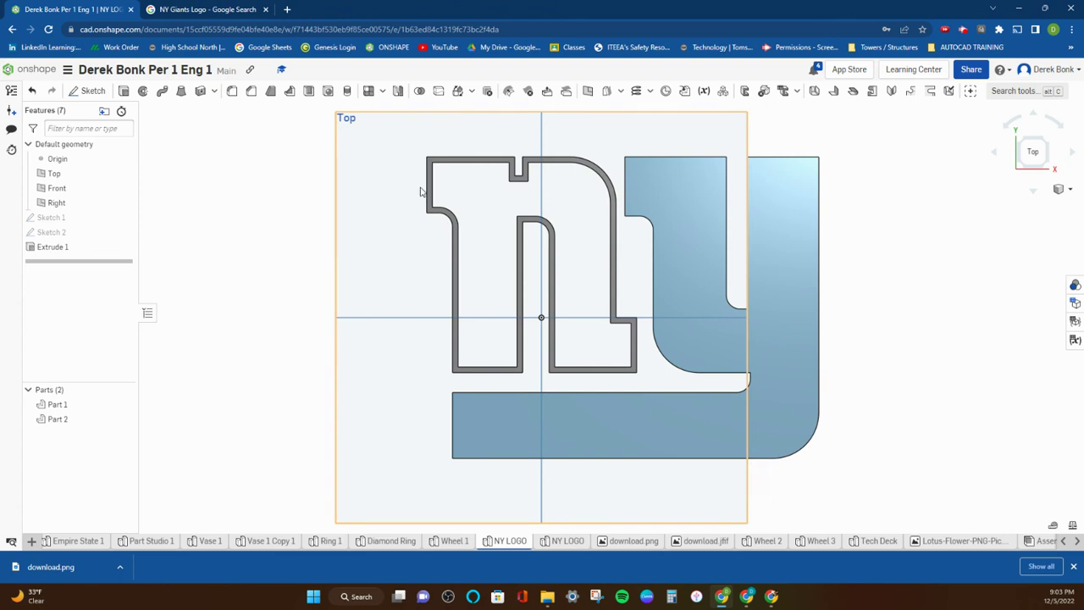
- Edit Extrude 1 to use the n's inner region instead of its border, and set the depth to 6 mm
mouse_move(398, 188)
right_mouse_down()
mouse_move(395, 169)
mouse_move(406, 184)
right_mouse_up()
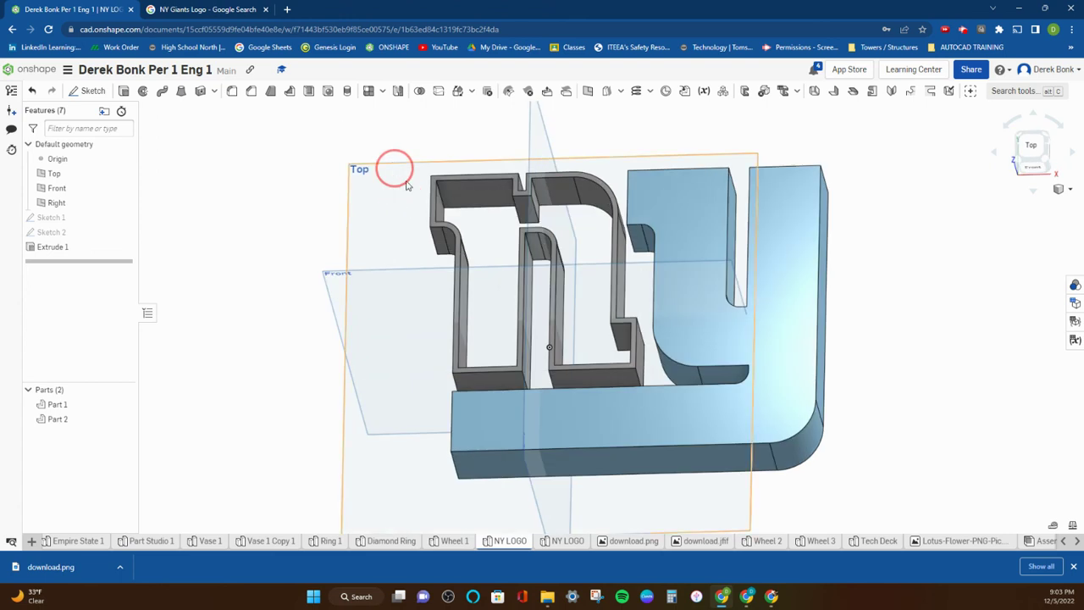
left_click(83, 248)
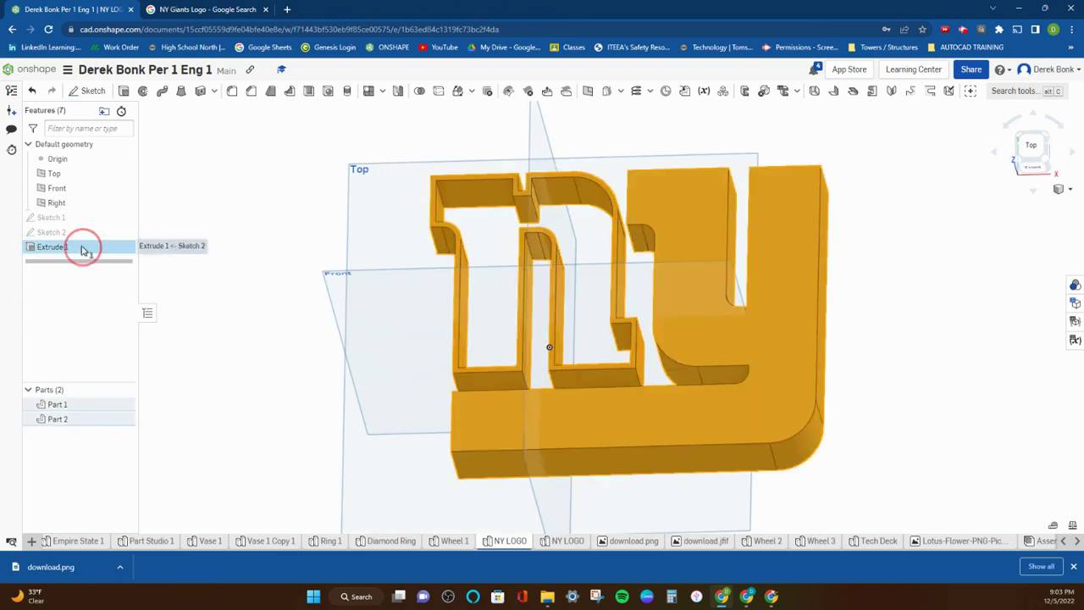
double_click(83, 248)
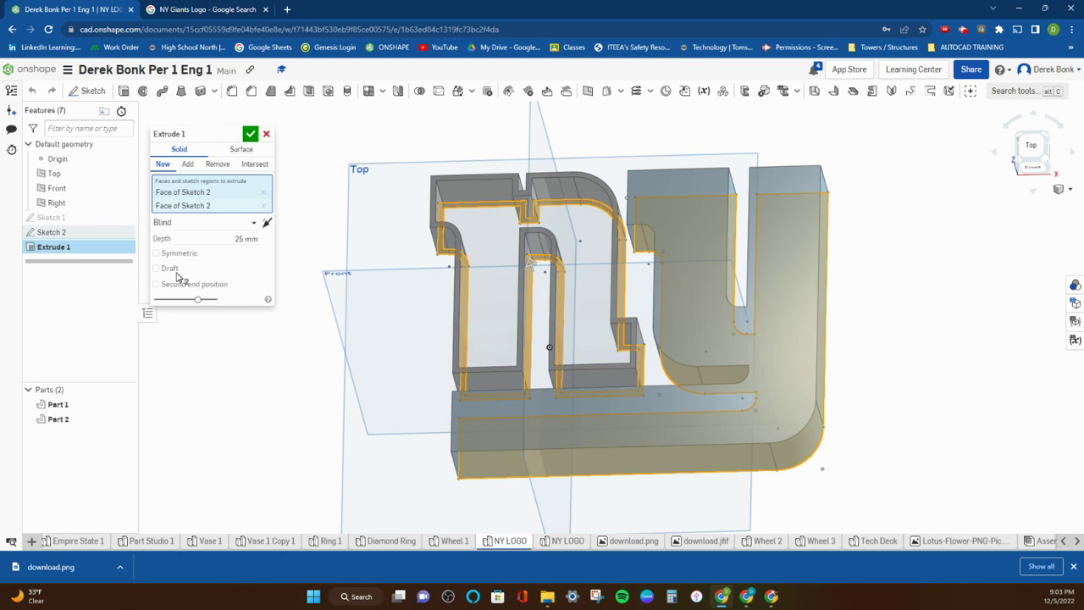
scroll(455, 254, "up", 2)
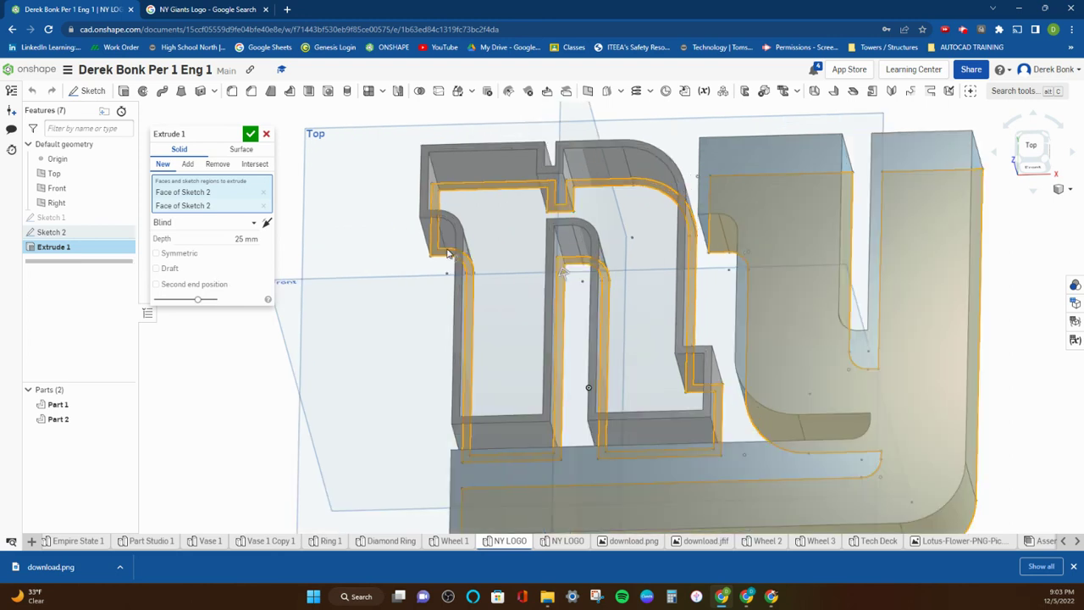
left_click(448, 250)
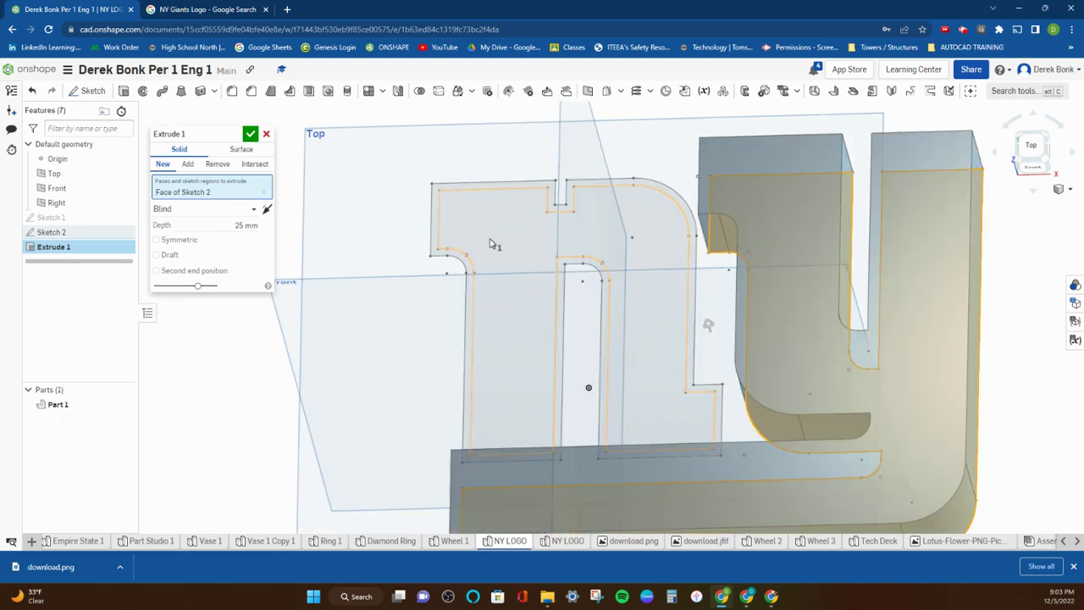
left_click(490, 244)
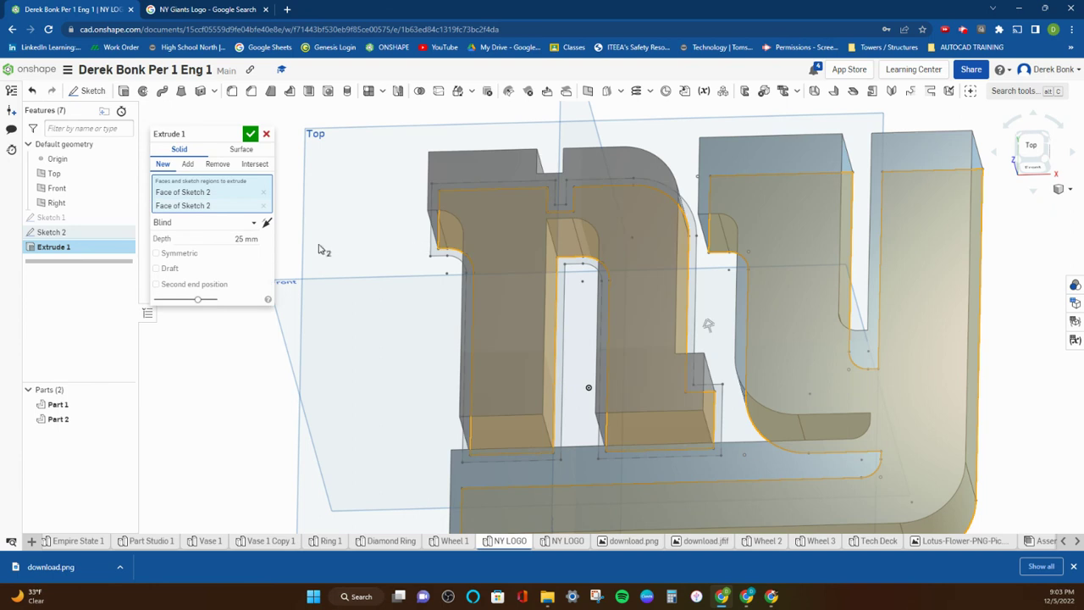
left_click(220, 238)
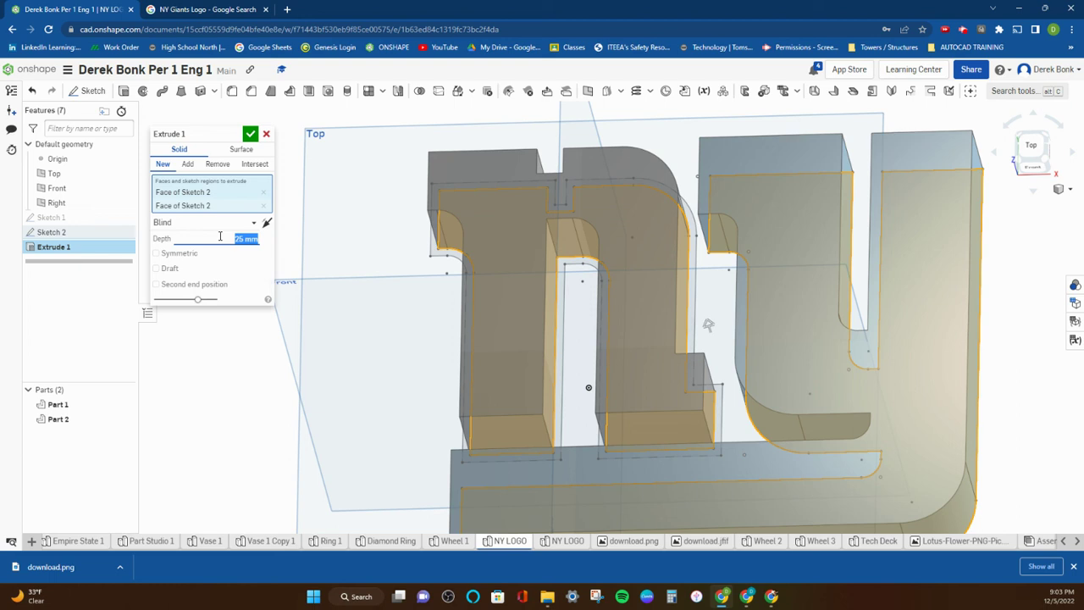
type("8")
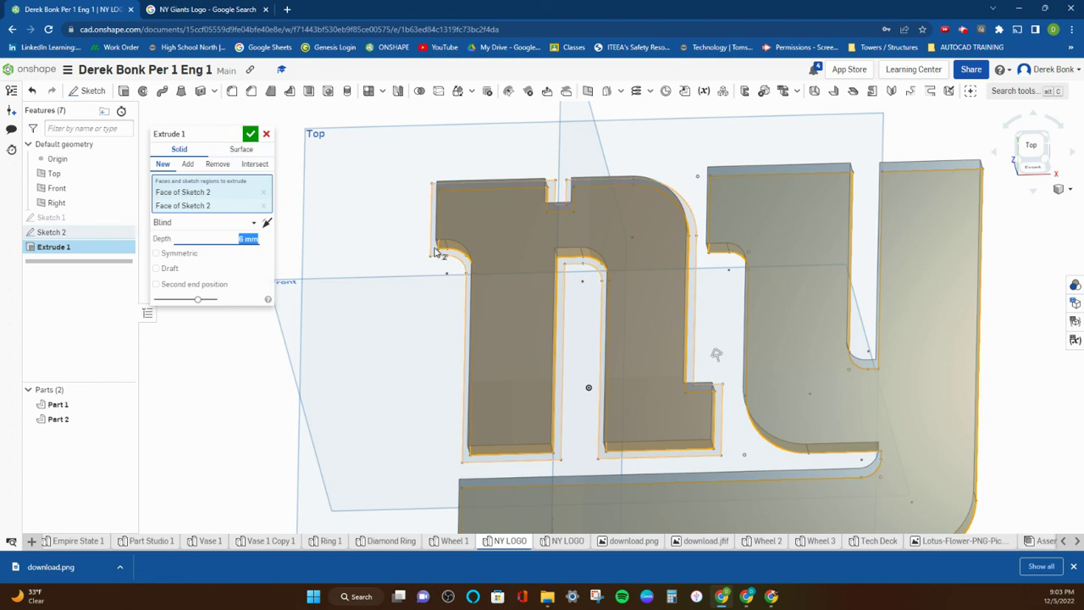
left_click(250, 134)
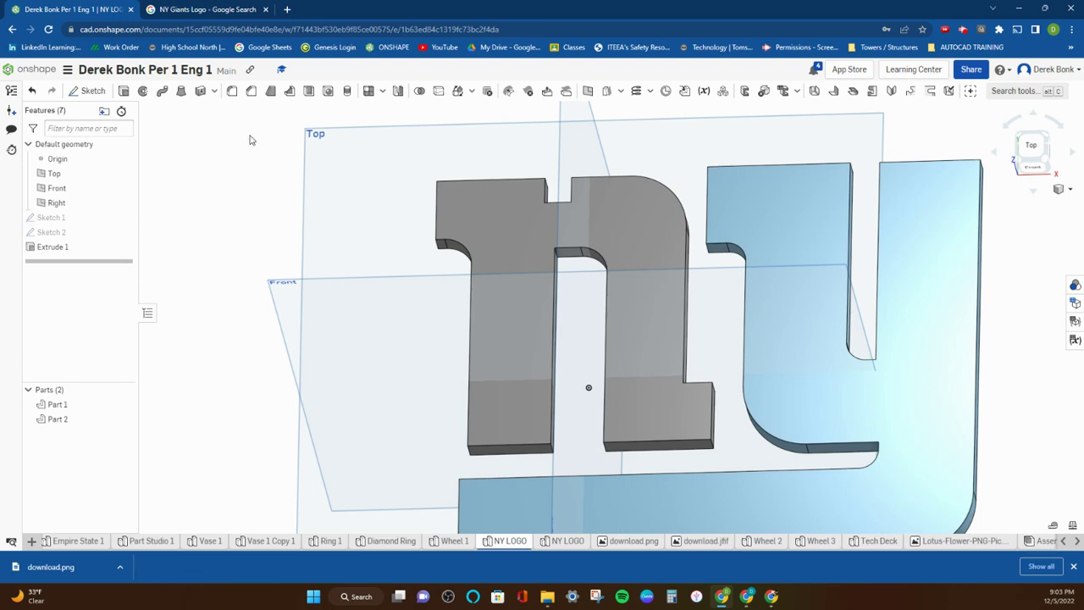
- Show Sketch 2 and extrude the n's border region to a depth of 4 mm, added to the letter's part
left_click(124, 233)
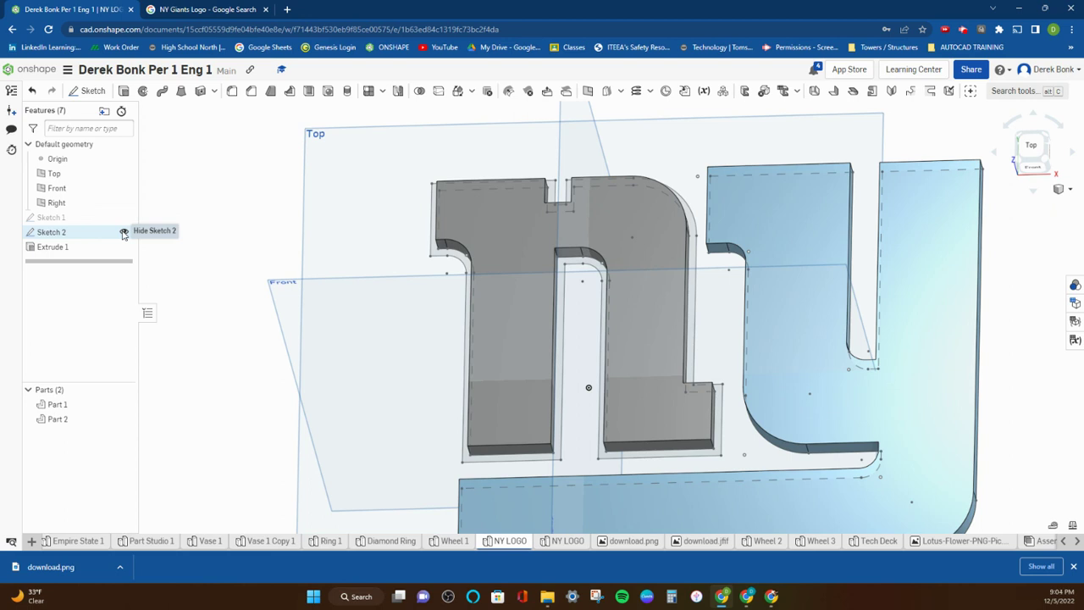
scroll(433, 255, "up", 1)
scroll(432, 256, "up", 3)
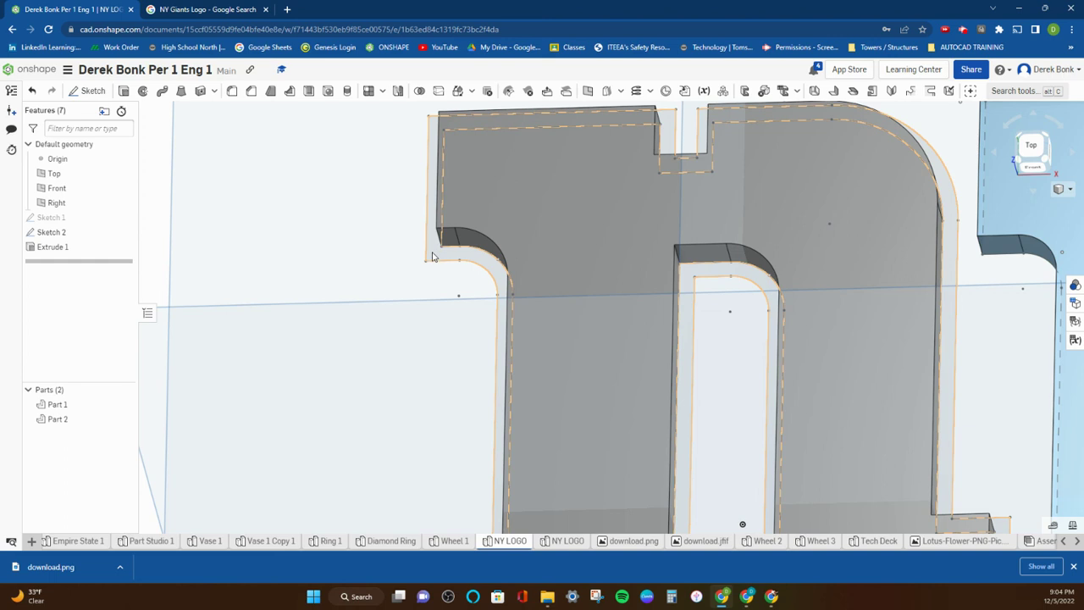
scroll(432, 257, "up", 3)
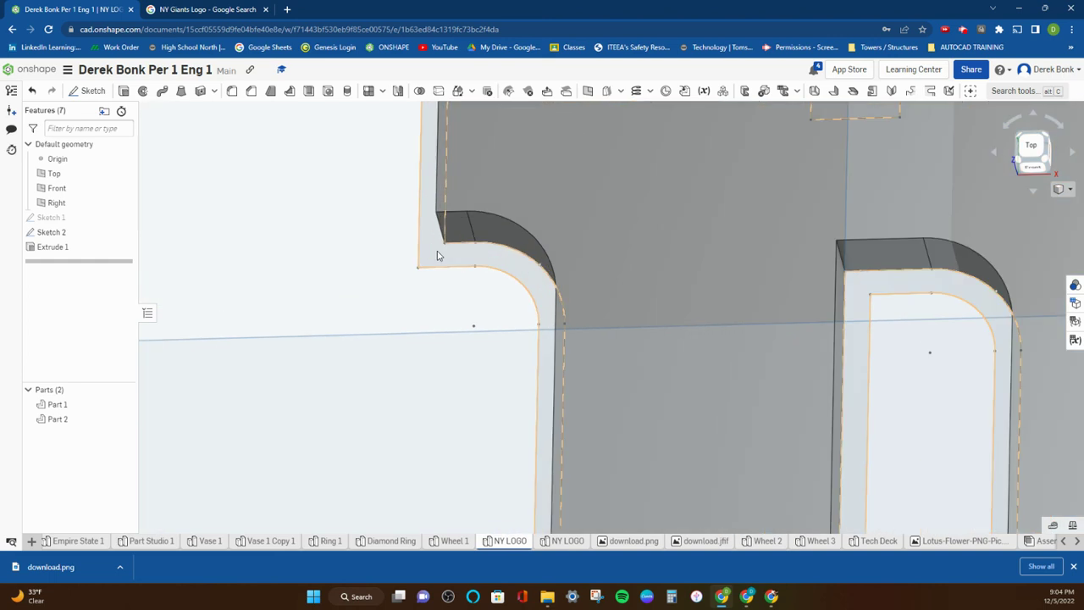
scroll(427, 258, "down", 1)
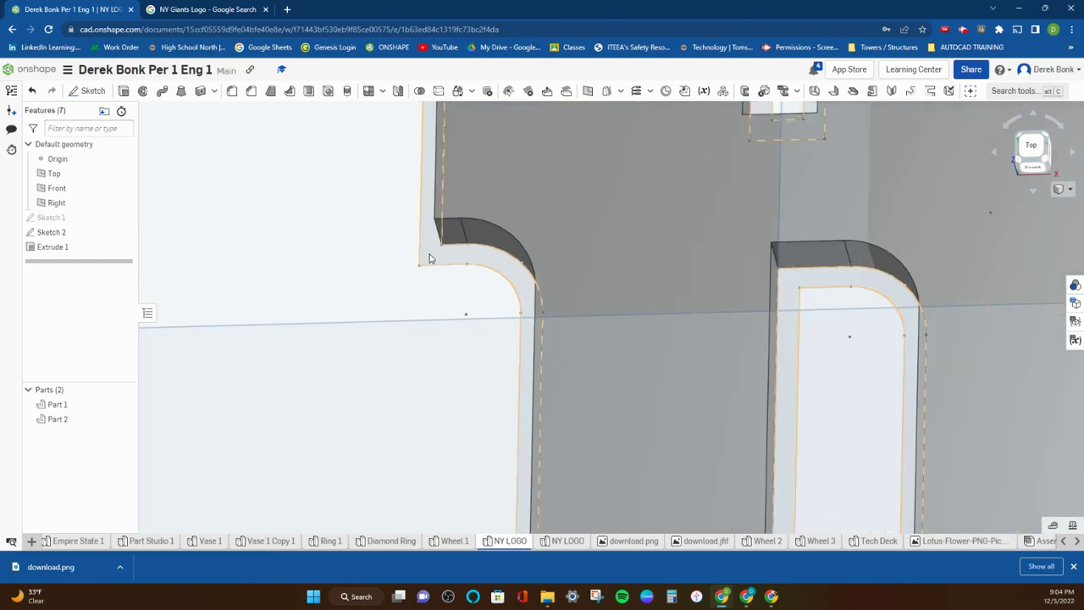
left_click(430, 258)
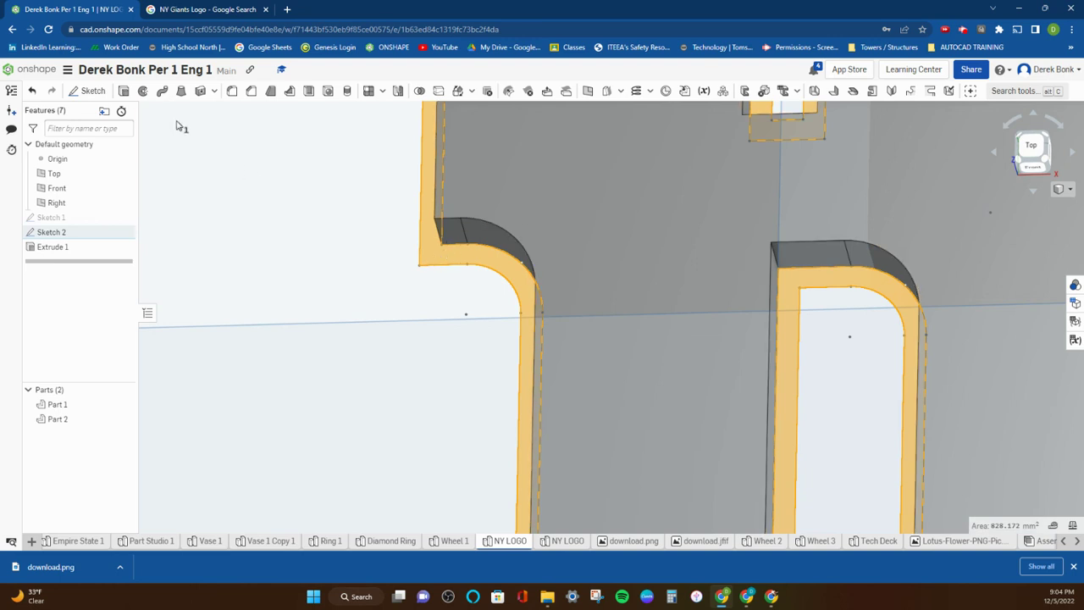
left_click(125, 95)
left_click(230, 227)
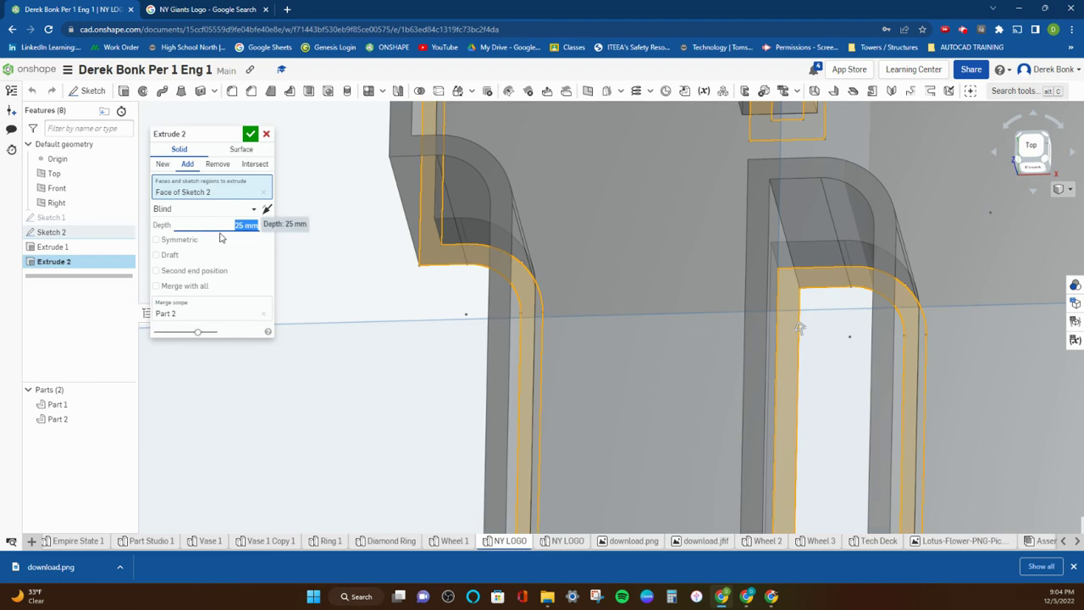
type("4")
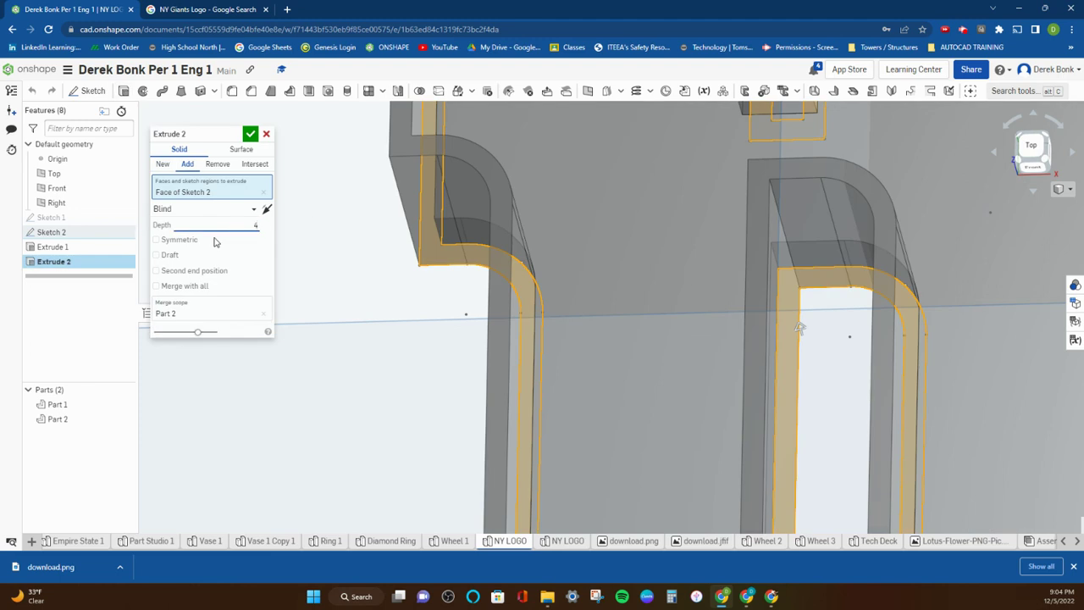
left_click(251, 133)
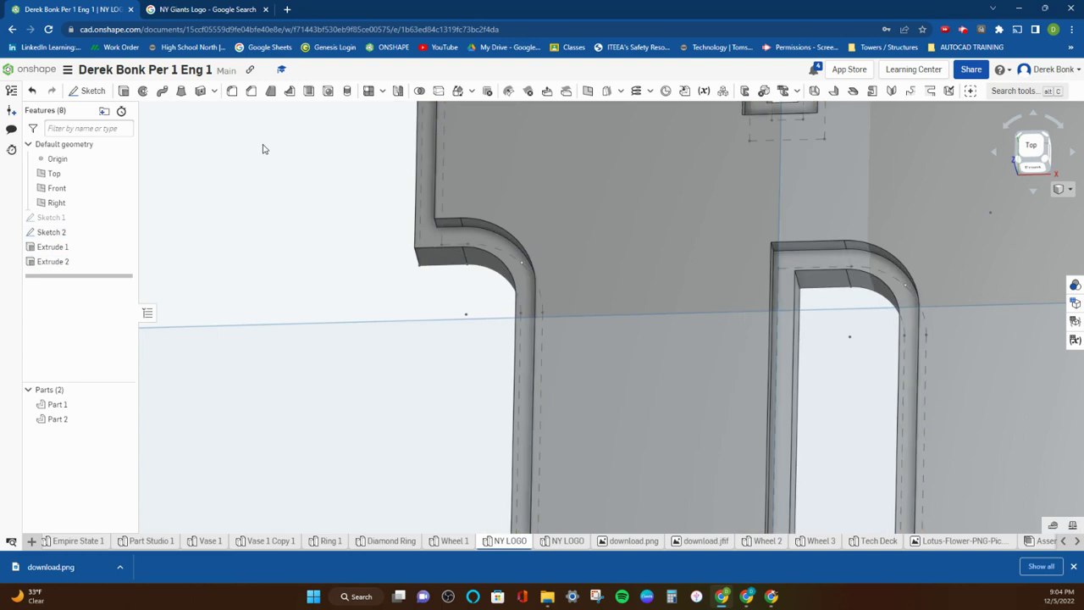
- Edit Sketch 2 and try to offset the y's outline with its edges selected together
right_click_drag(333, 199, 331, 174)
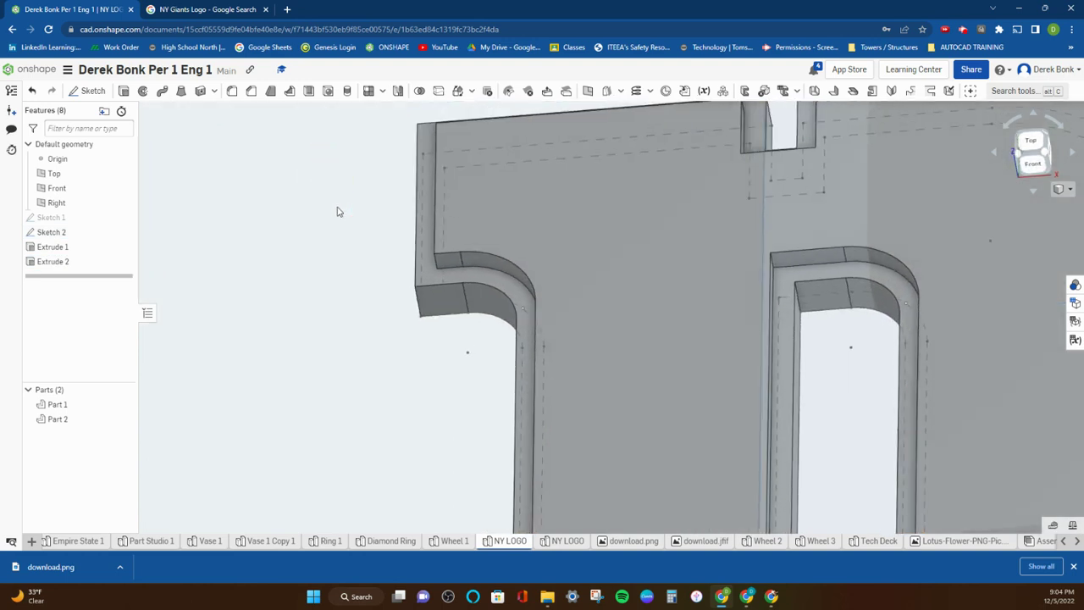
key("f")
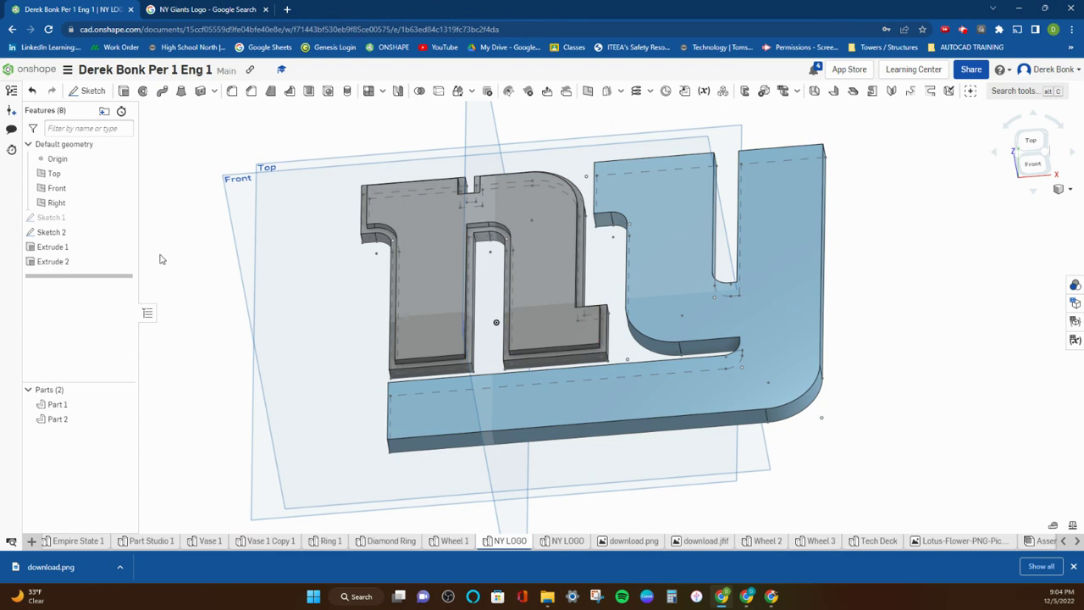
double_click(34, 231)
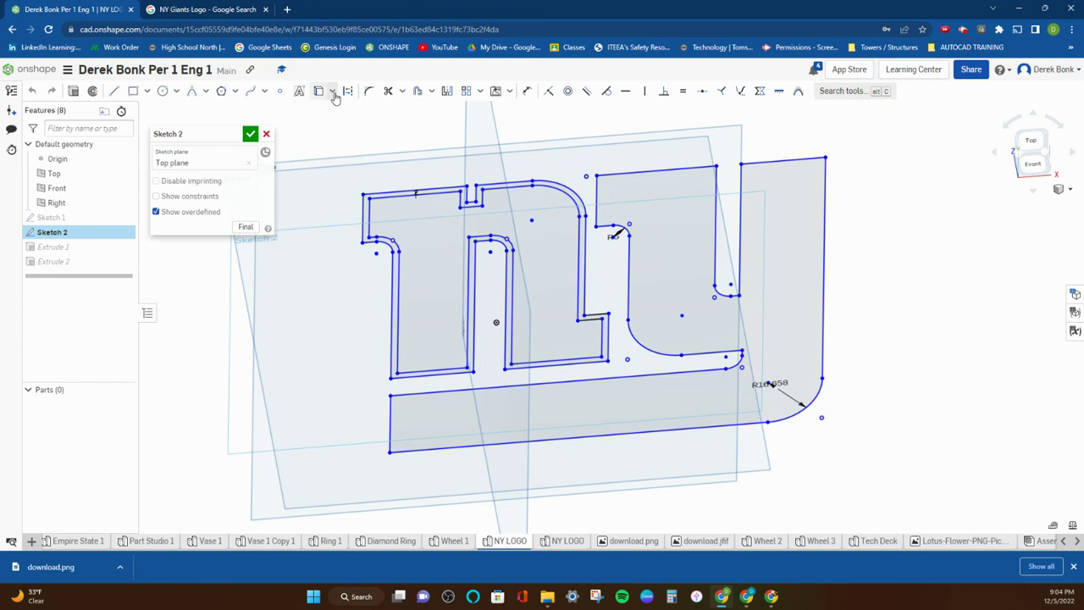
left_click(418, 90)
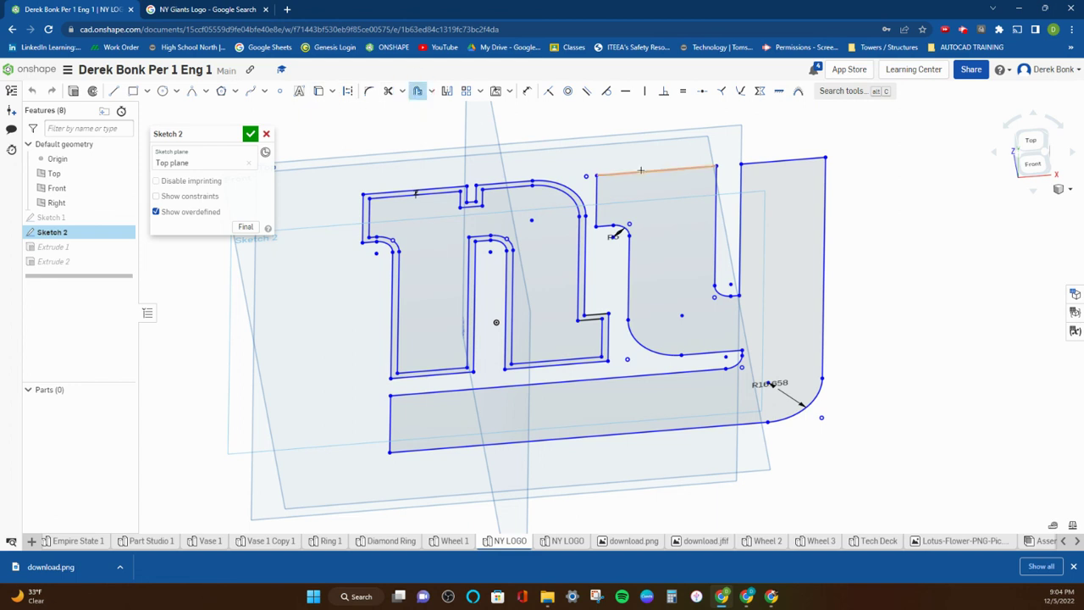
left_click_drag(855, 142, 643, 461)
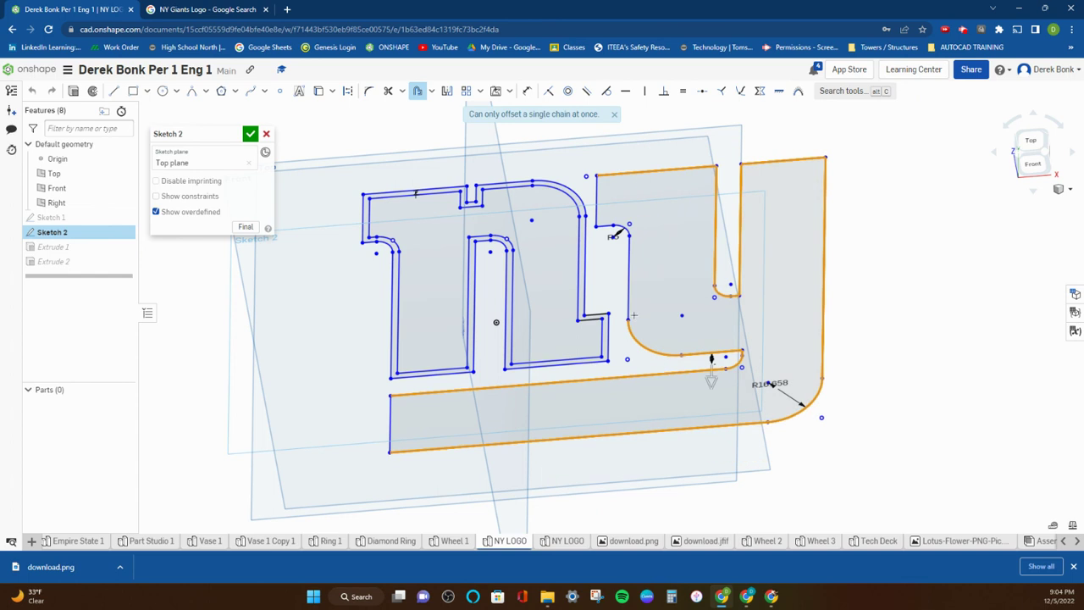
left_click(629, 279)
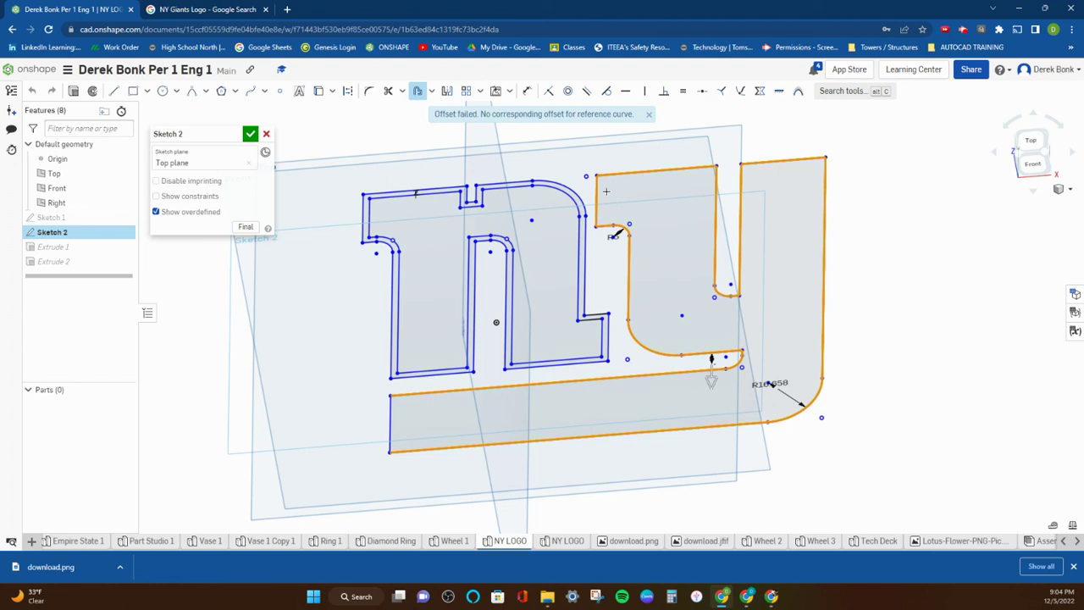
left_click(646, 112)
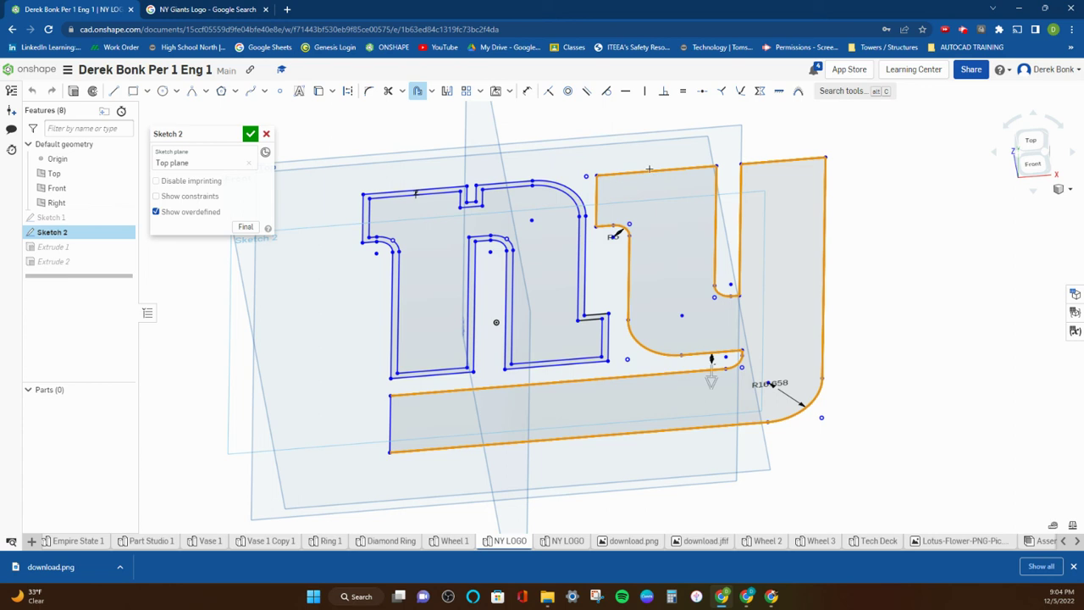
- Restart the offset of the y's outline, try selecting its edges one by one, and discard the Sketch 2 edit
left_click(418, 91)
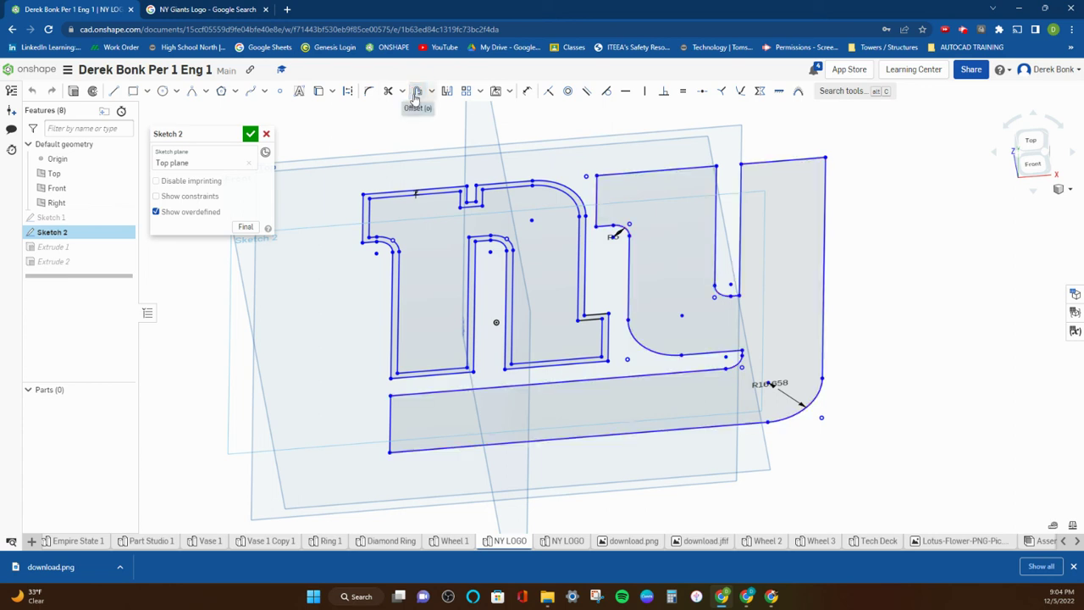
left_click(651, 175)
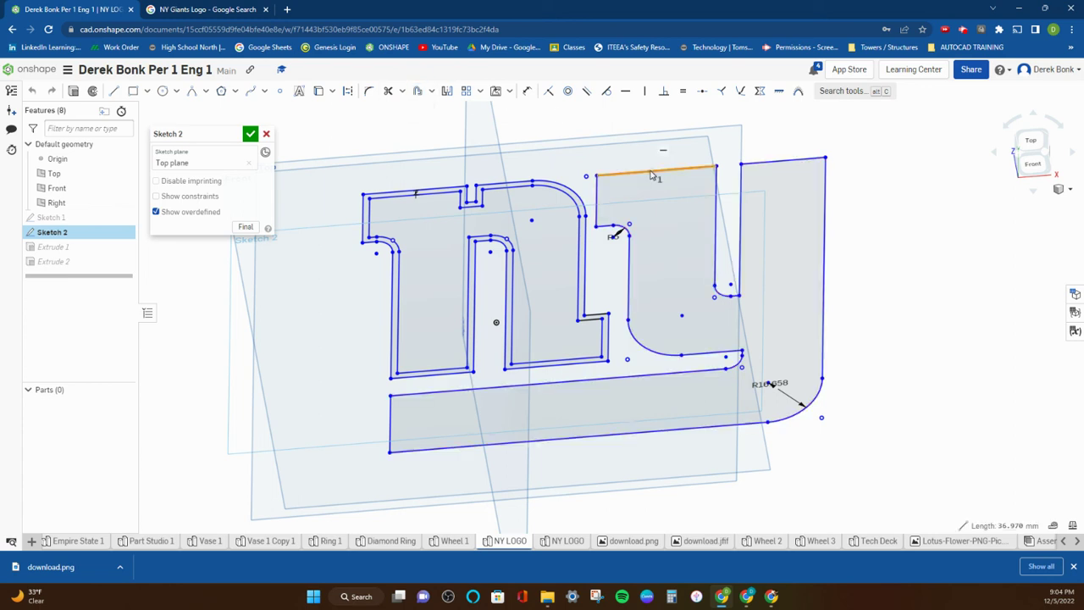
left_click(698, 212)
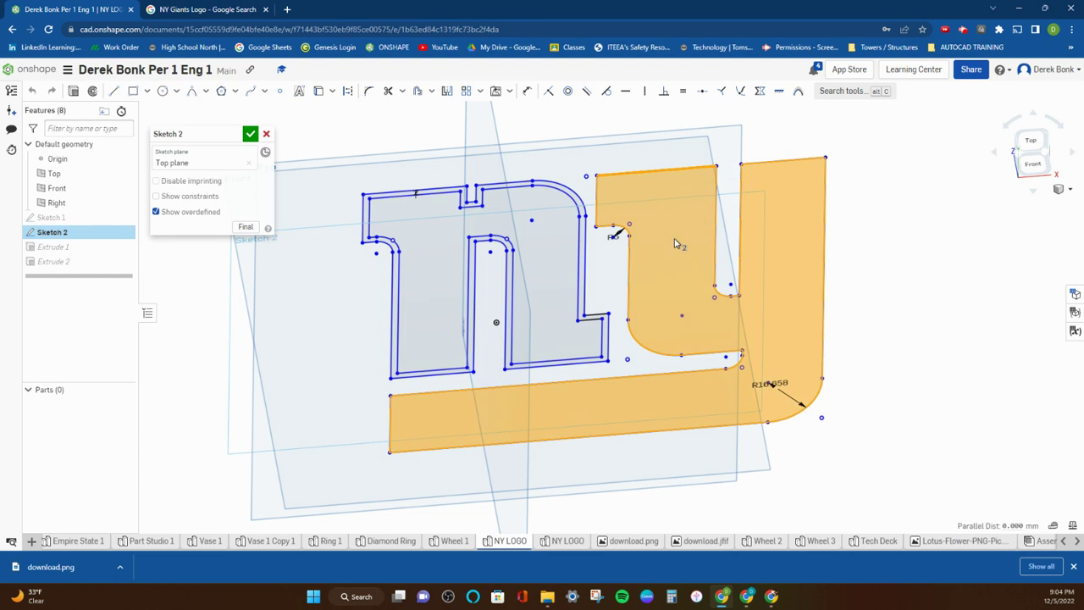
left_click(418, 90)
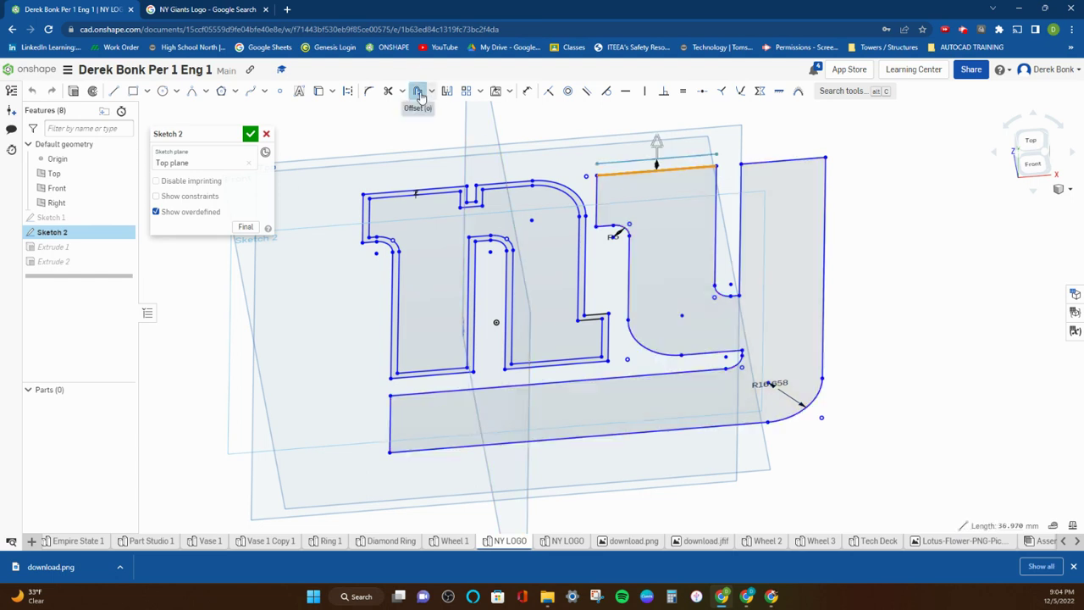
left_click(663, 156)
left_click(716, 212)
left_click_drag(738, 155, 800, 451)
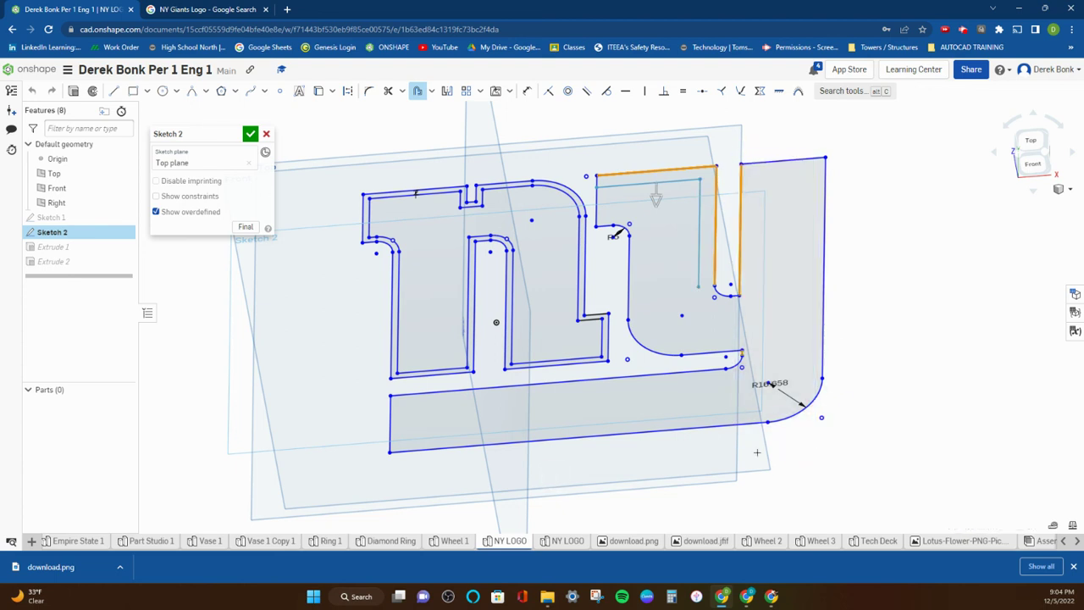
left_click(670, 354)
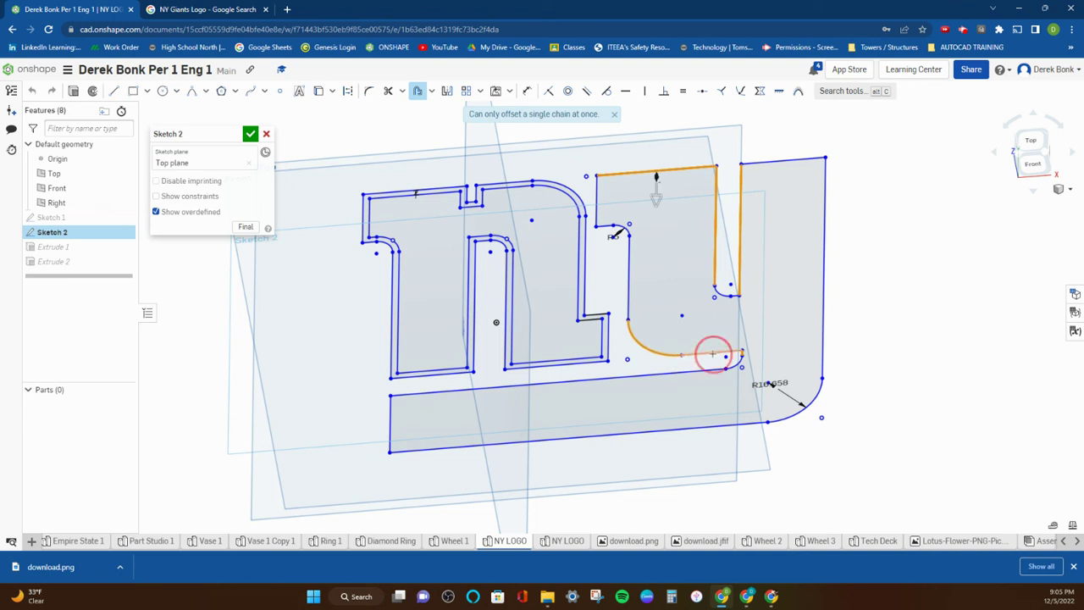
left_click(630, 291)
left_click(623, 227)
left_click(602, 224)
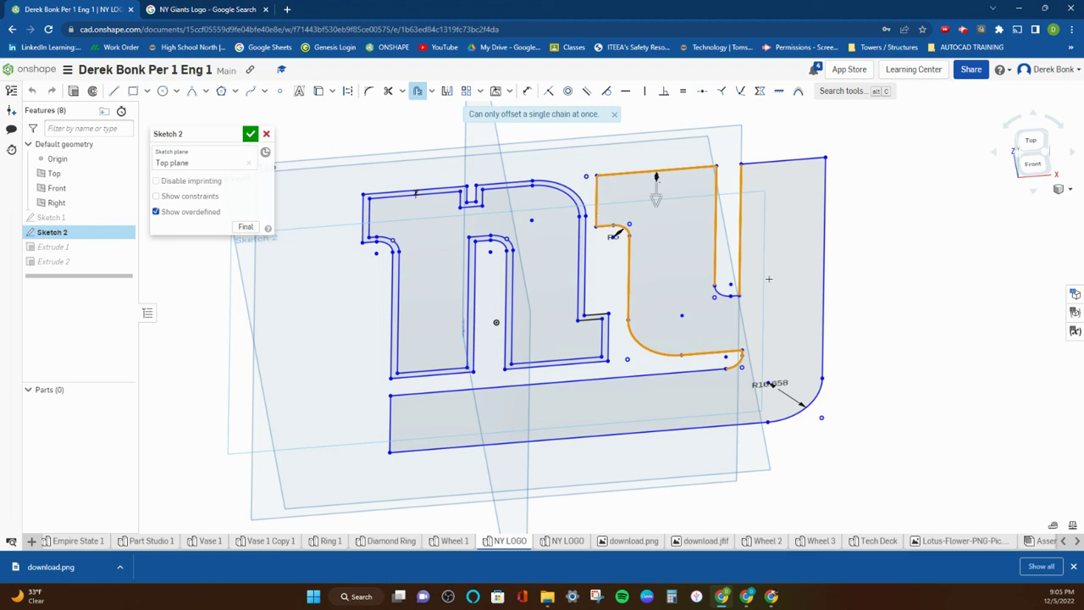
left_click(821, 256)
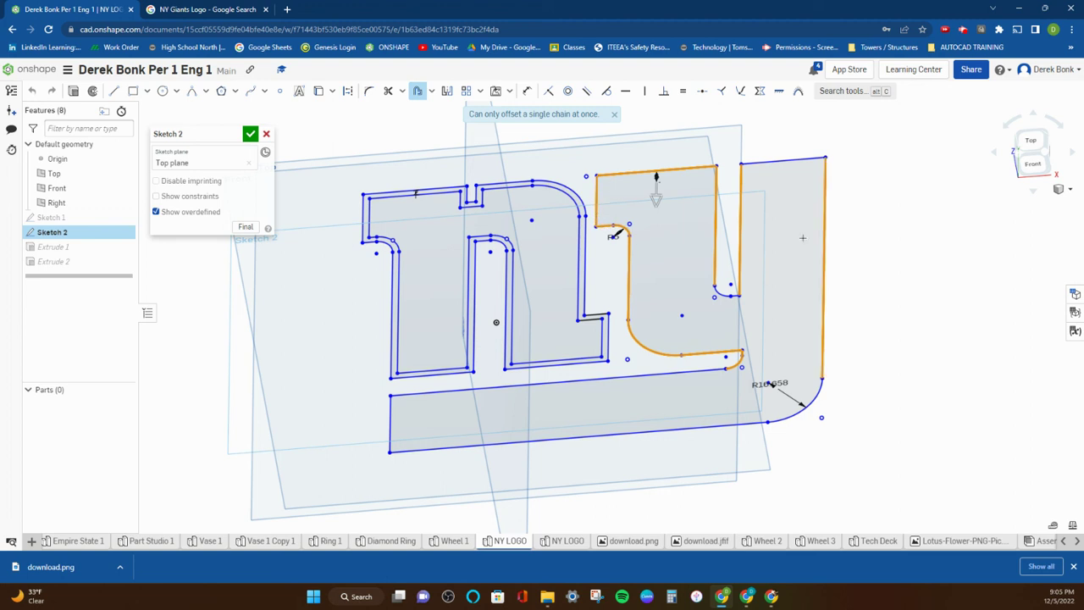
left_click(787, 161)
scroll(865, 268, "down", 3)
right_click_drag(865, 268, 820, 316)
left_click(806, 333)
left_click(614, 114)
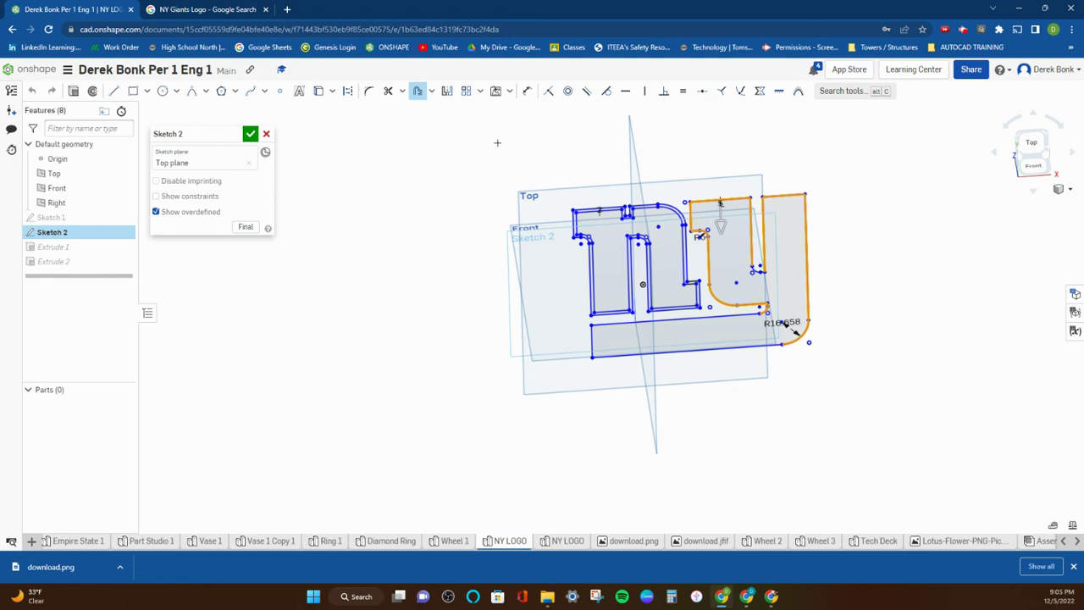
scroll(770, 224, "up", 5)
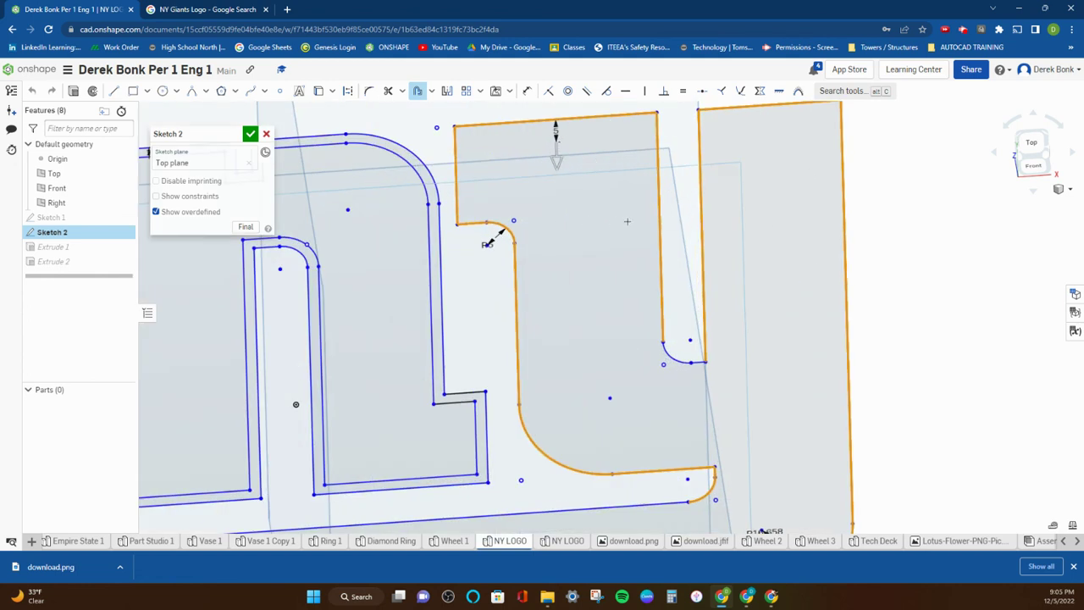
scroll(627, 221, "down", 2)
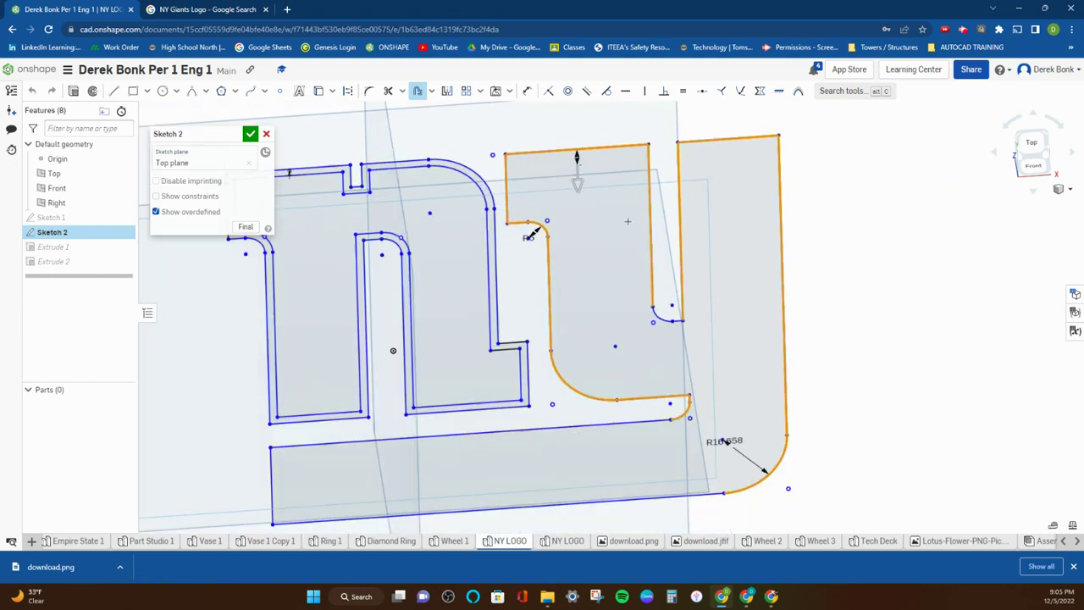
left_click(265, 135)
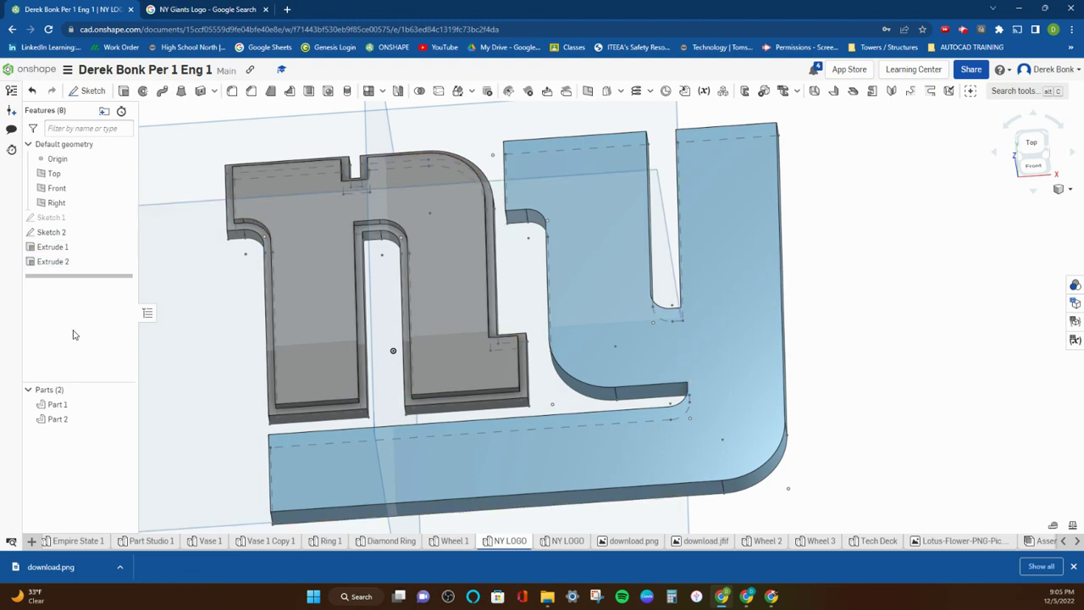
- Edit Extrude 2 to use the New option so that the n's border is a separate part
left_click(73, 264)
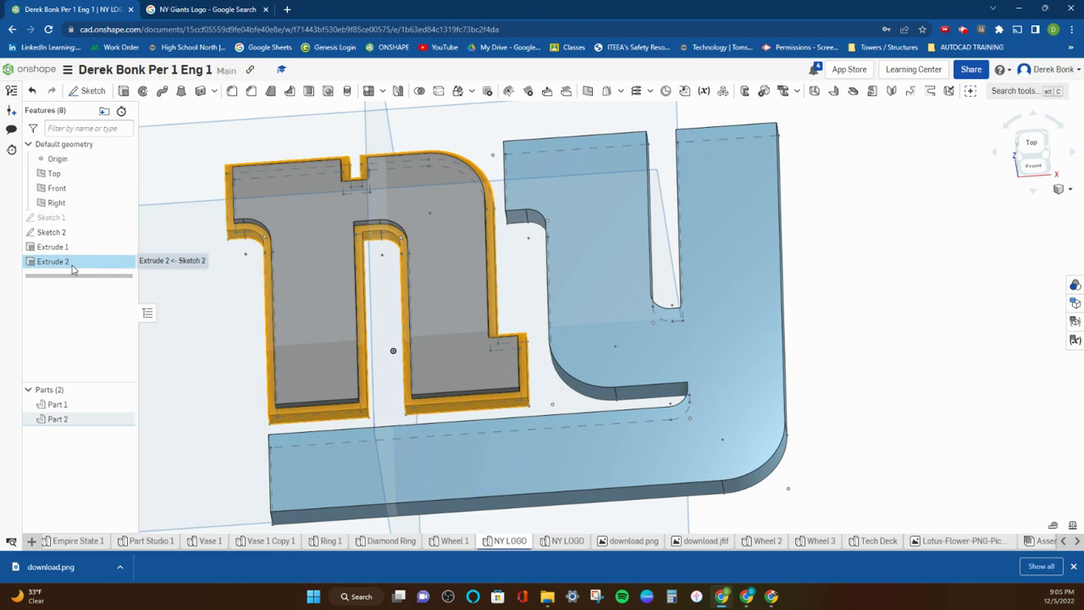
left_click(58, 405)
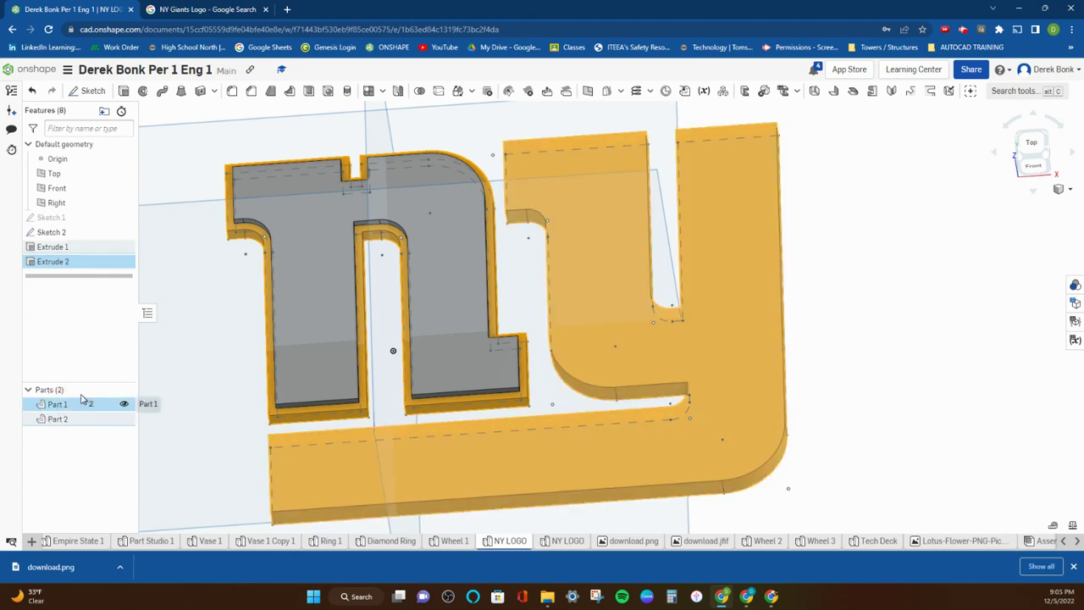
key("f")
left_click(610, 310)
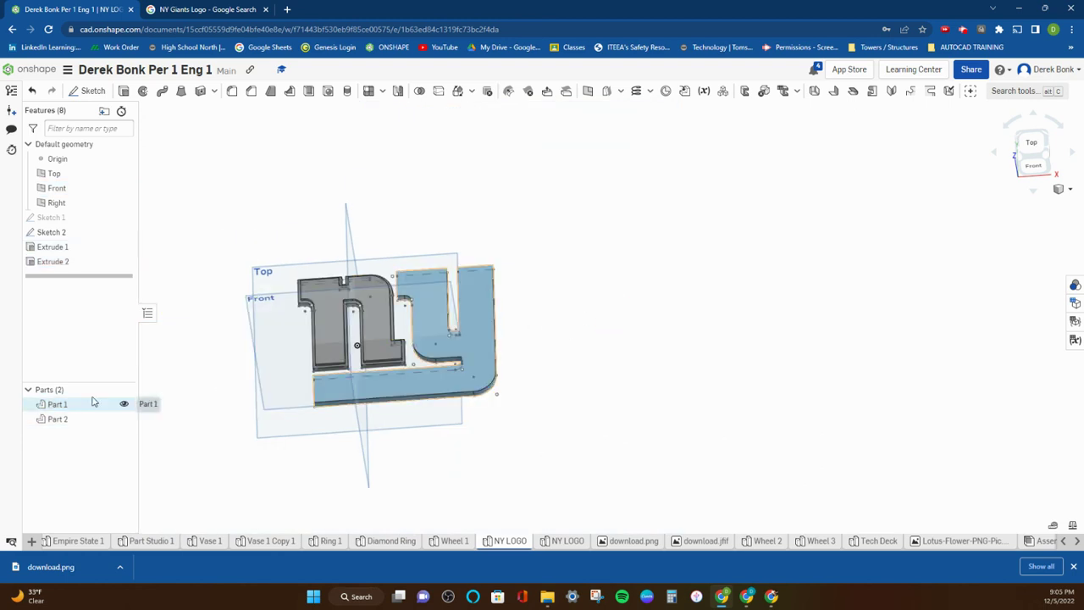
middle_click_drag(211, 352, 239, 353)
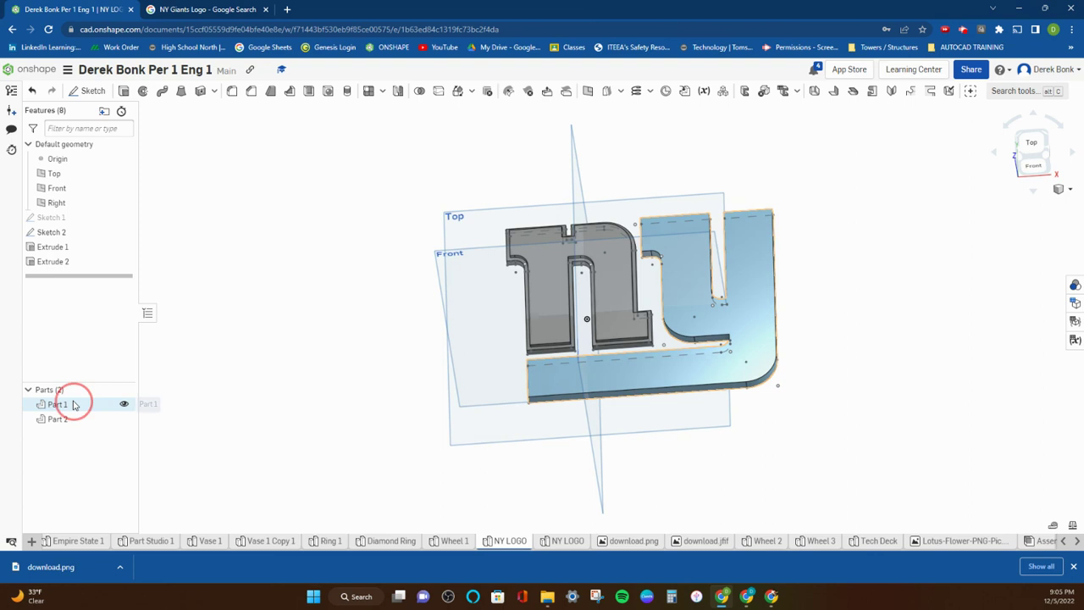
left_click(75, 405)
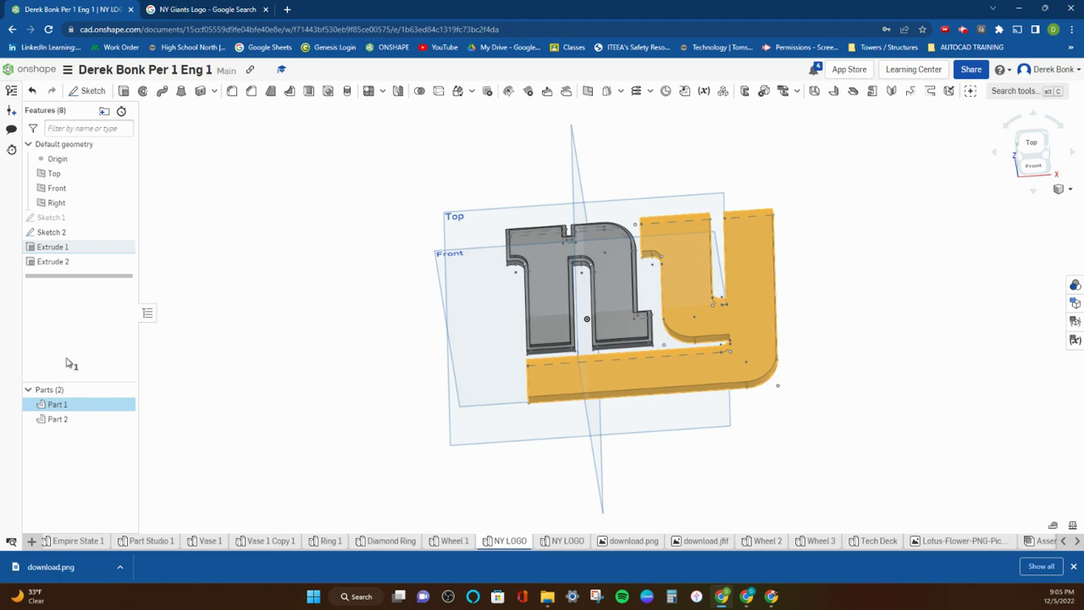
double_click(59, 261)
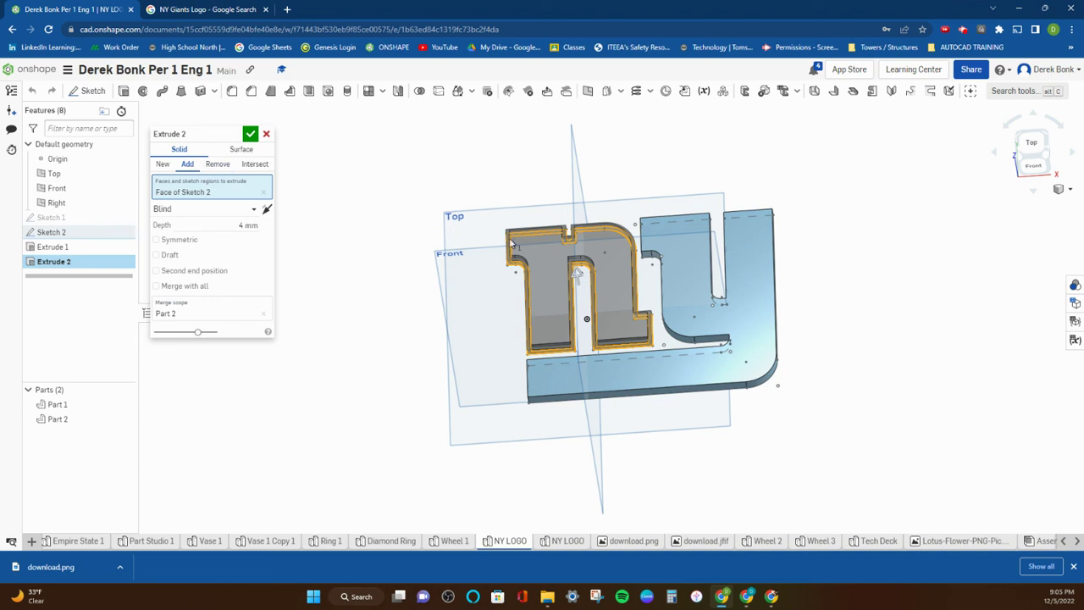
left_click(162, 166)
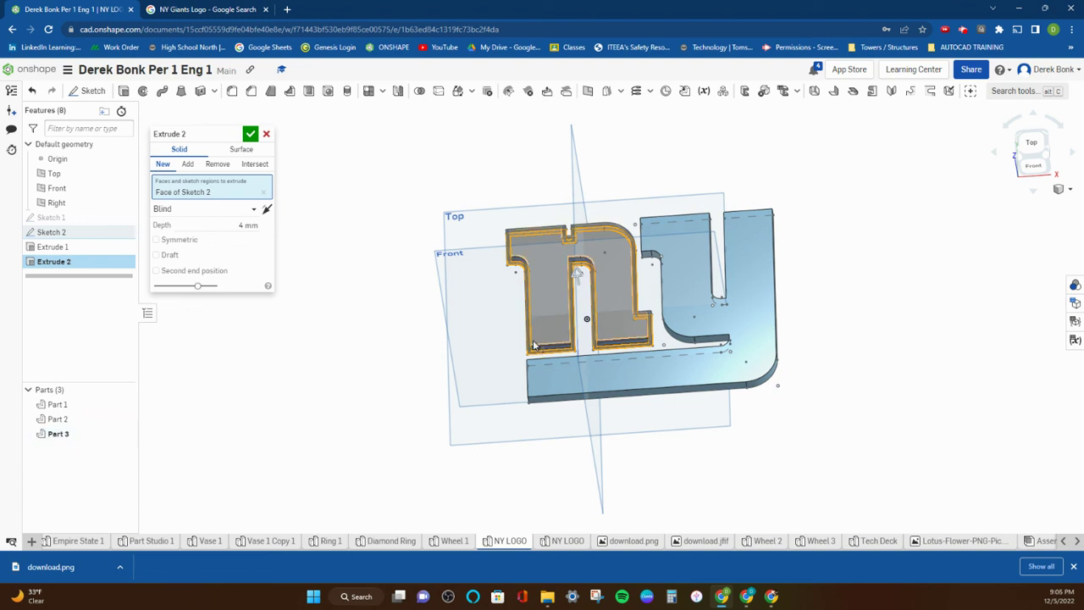
left_click(251, 135)
right_click_drag(380, 249, 382, 256)
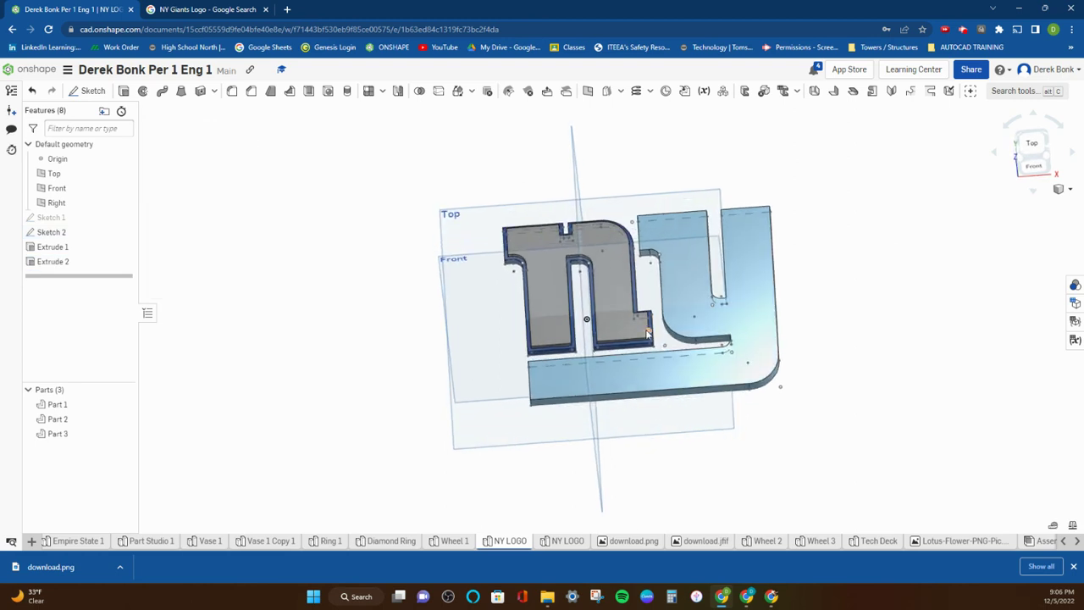
- Show Sketch 1 to compare the extruded letters with the logo image, and hide it again
left_click(622, 315)
left_click(670, 304)
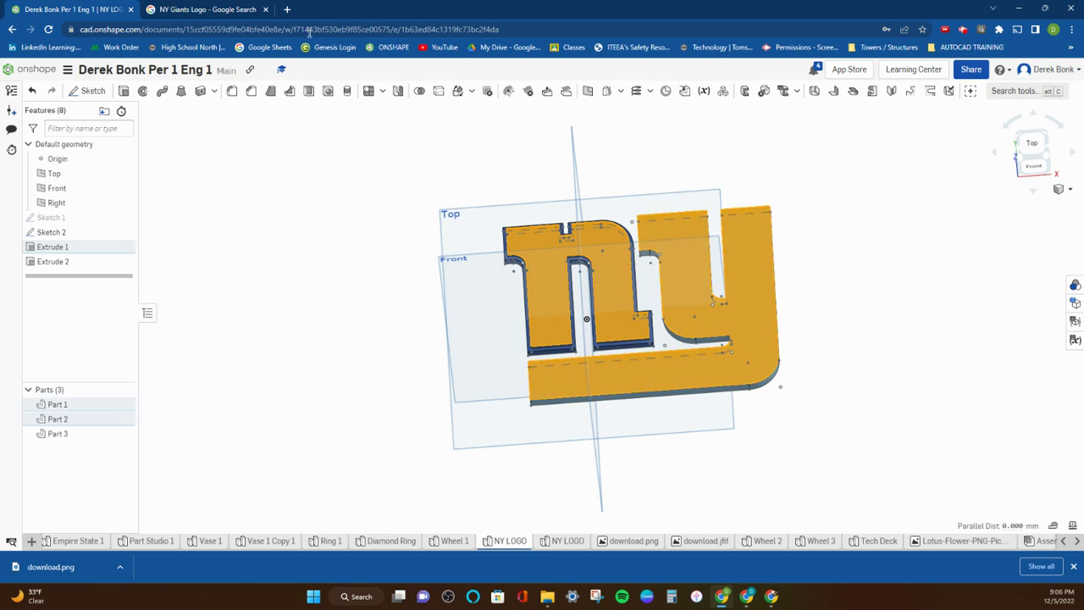
left_click(183, 421)
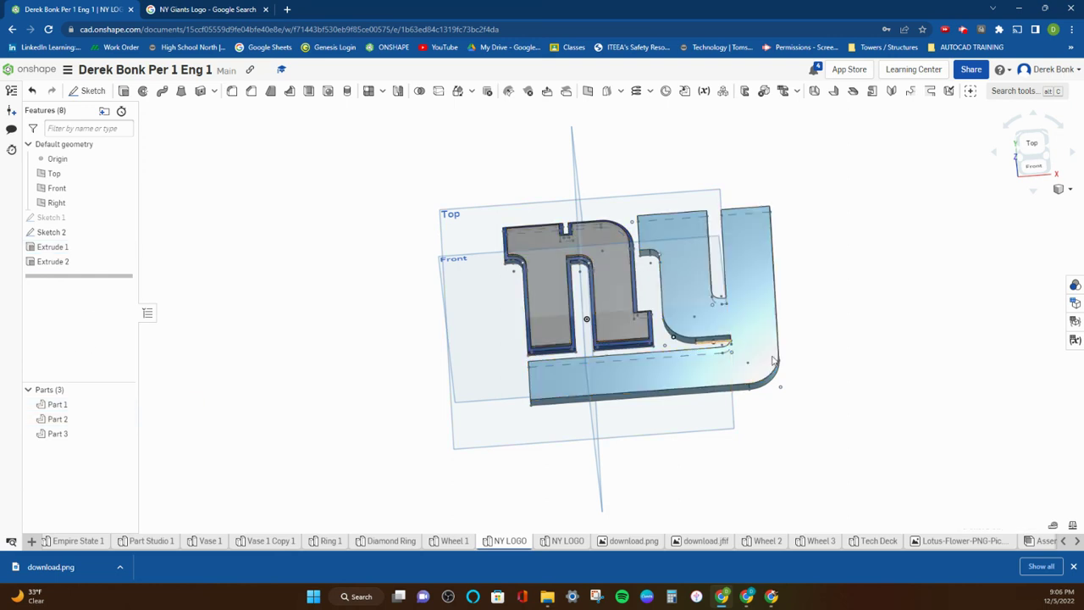
scroll(785, 362, "up", 2)
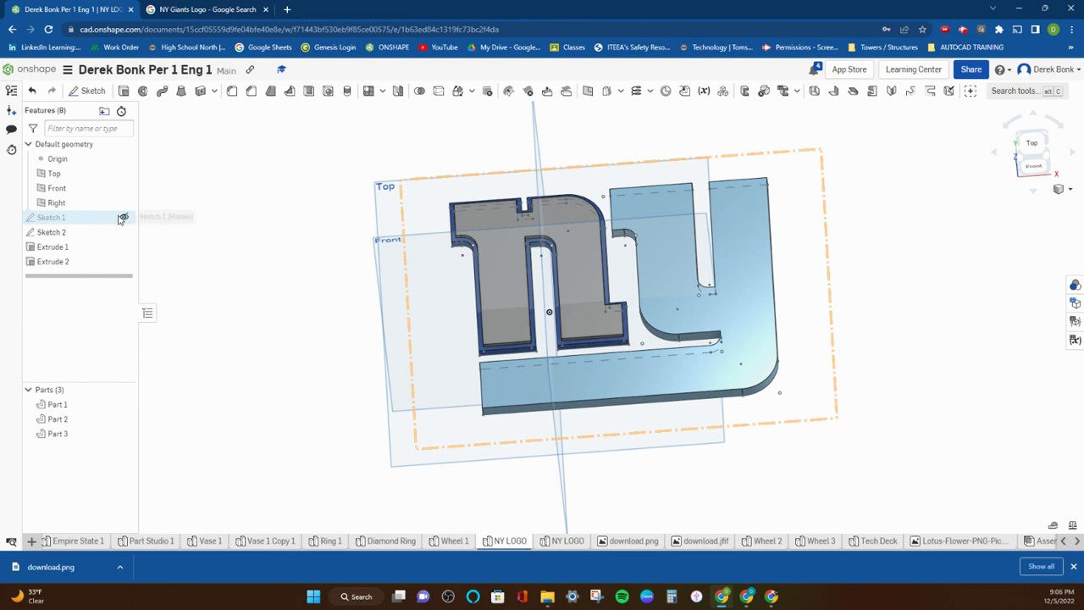
left_click(123, 219)
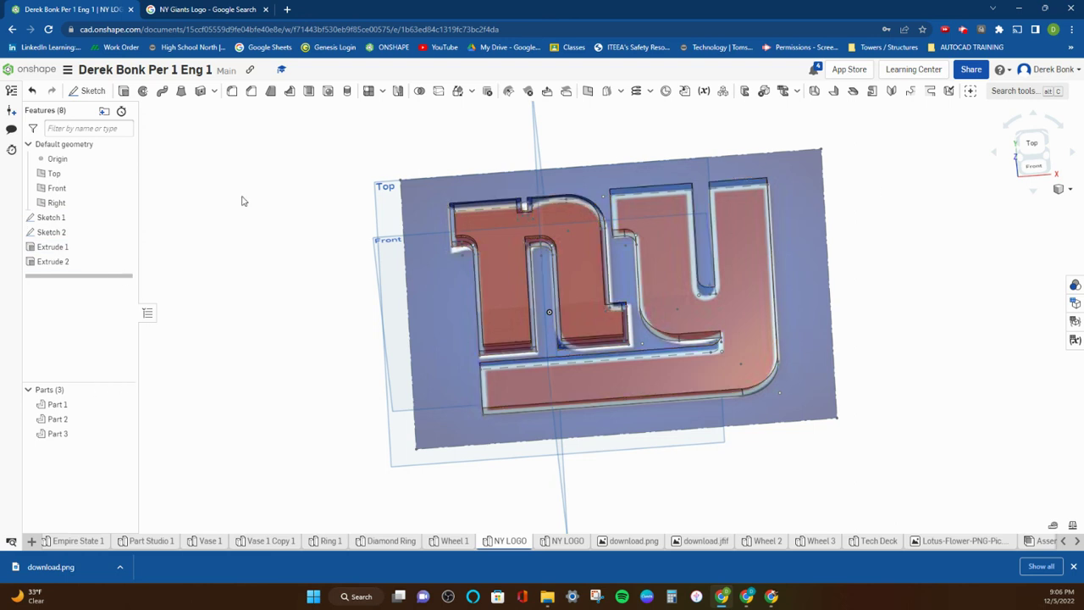
left_click(125, 218)
- Sketch a rectangle about 167 by 126 mm on the Top plane, enclosing both letters
left_click(1027, 144)
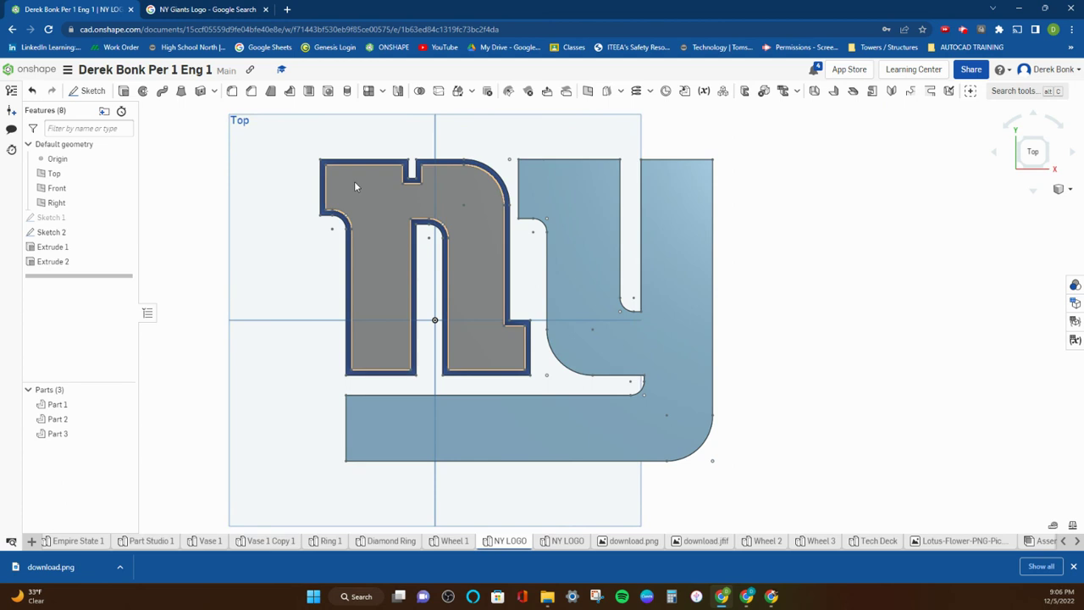
left_click(286, 142)
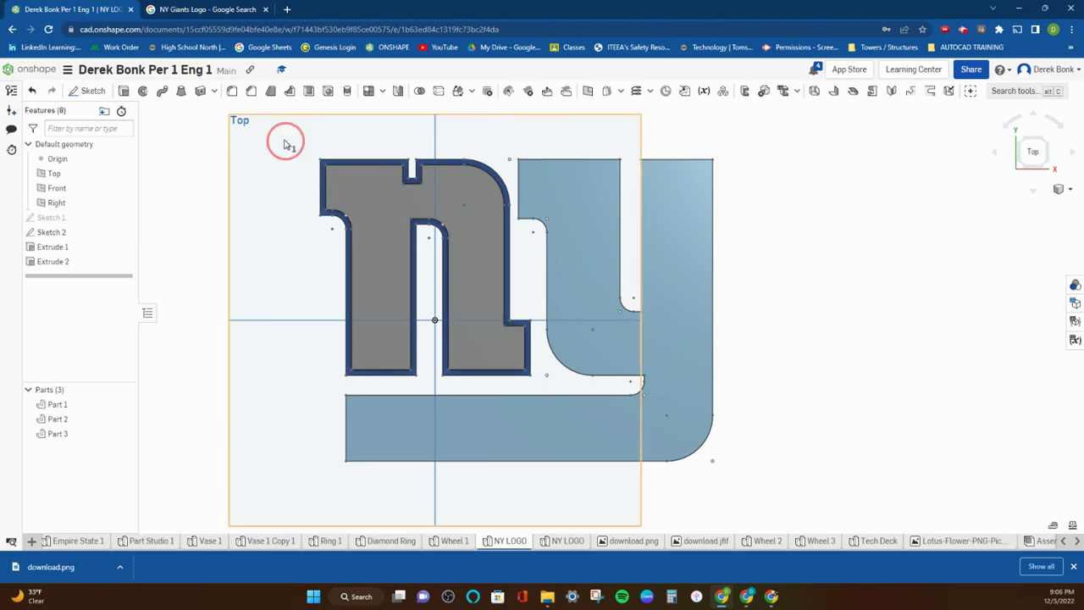
left_click(83, 94)
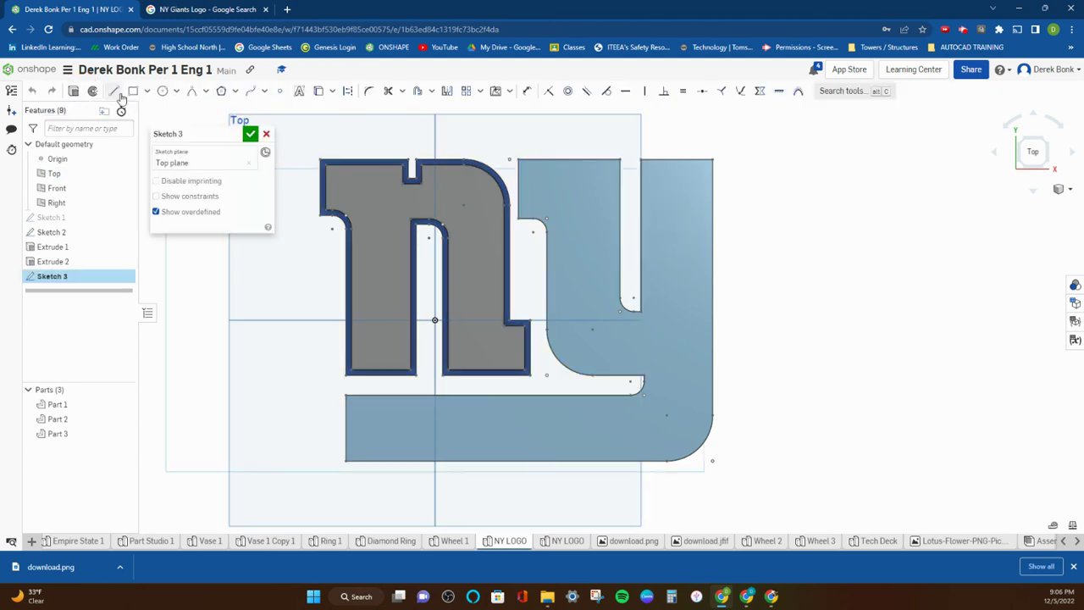
left_click(133, 90)
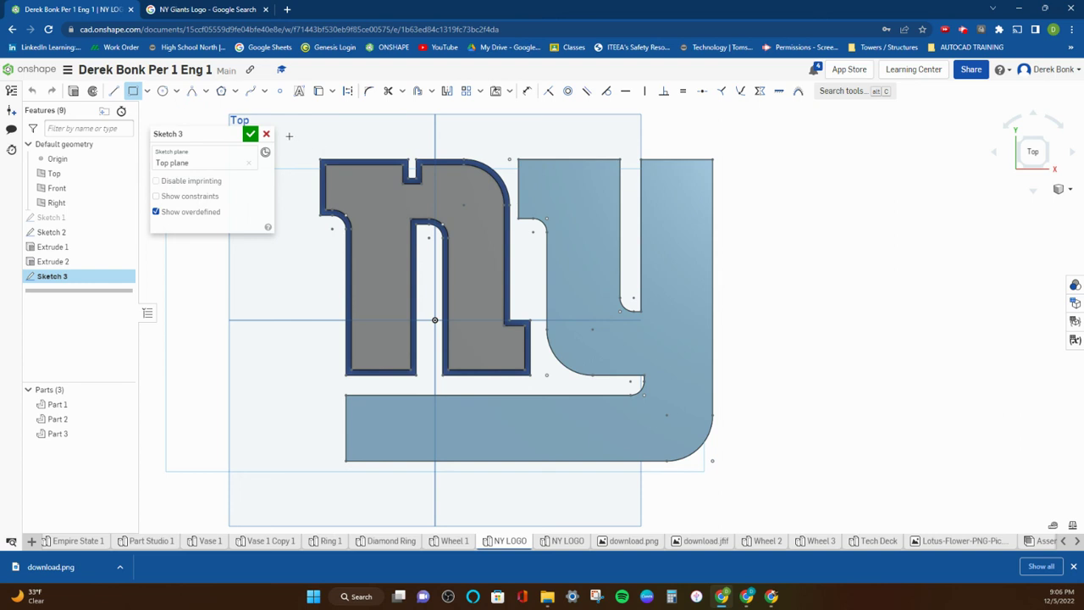
mouse_move(288, 134)
left_mouse_down()
mouse_move(448, 291)
mouse_move(644, 415)
mouse_move(746, 466)
mouse_move(747, 482)
left_mouse_up()
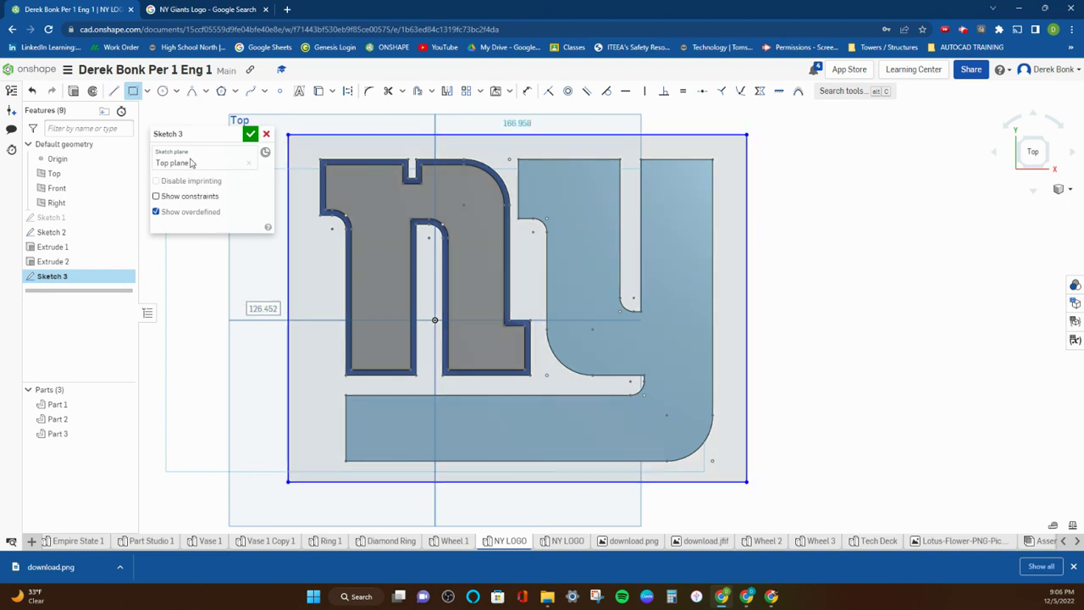
left_click(250, 134)
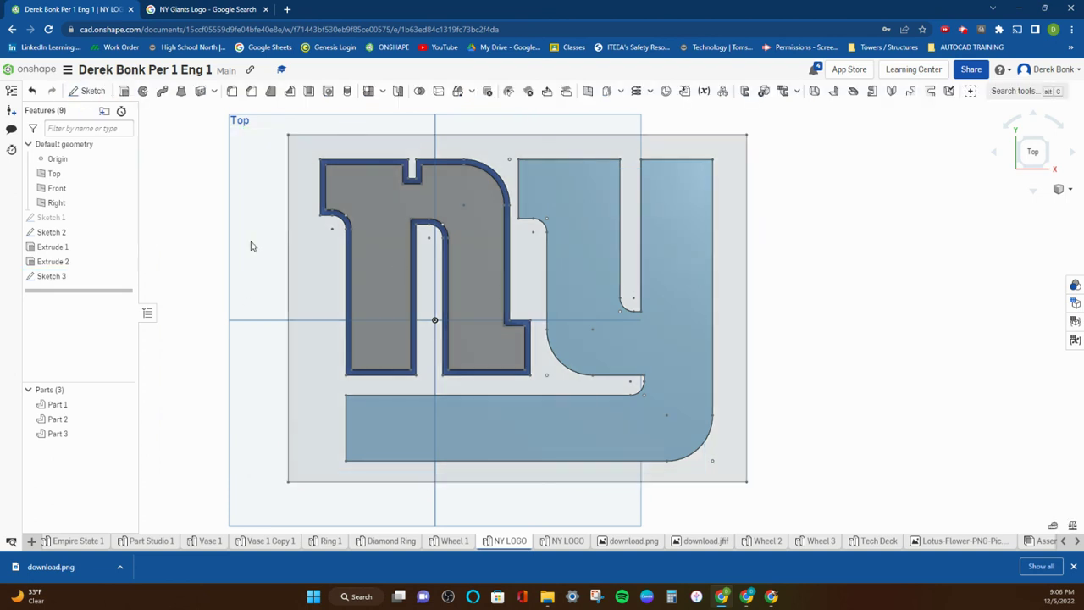
- Extrude the rectangle as a new part 3 mm deep, with the direction flipped away from the letters
key("shift+e")
right_click_drag(351, 262, 347, 215)
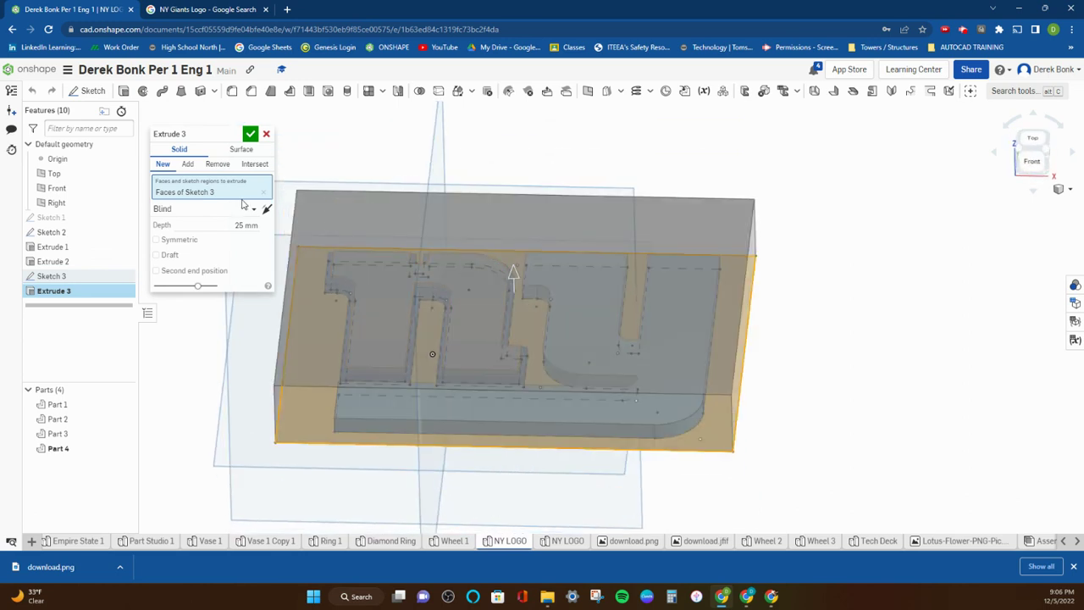
left_click(267, 209)
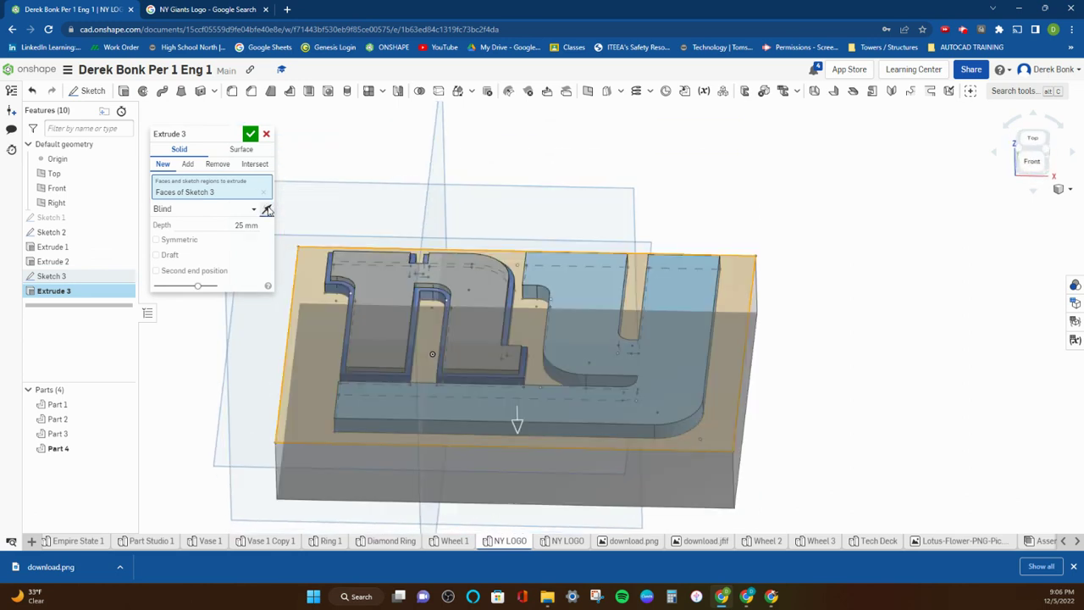
left_click(234, 226)
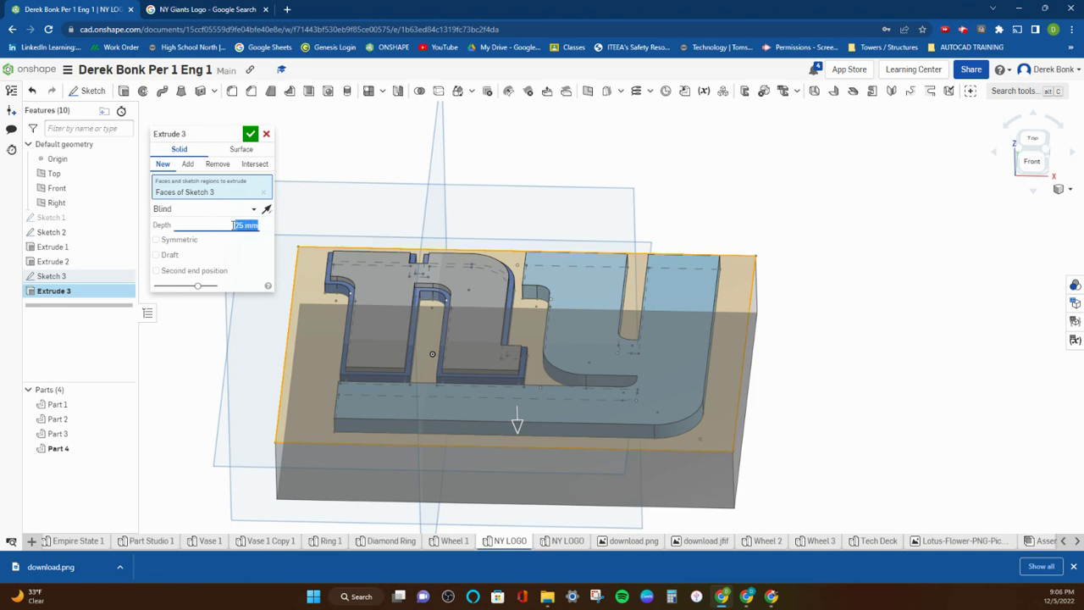
key("Return")
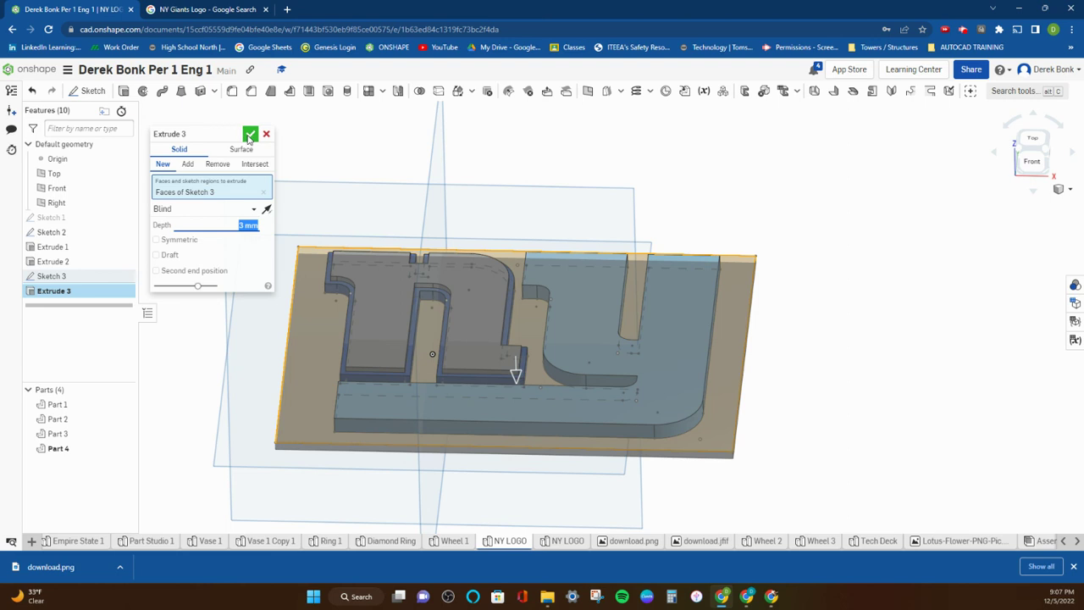
left_click(250, 133)
- Show the Sketch 1 logo image and open the appearance settings of the y, Part 1
right_click_drag(265, 187, 273, 203)
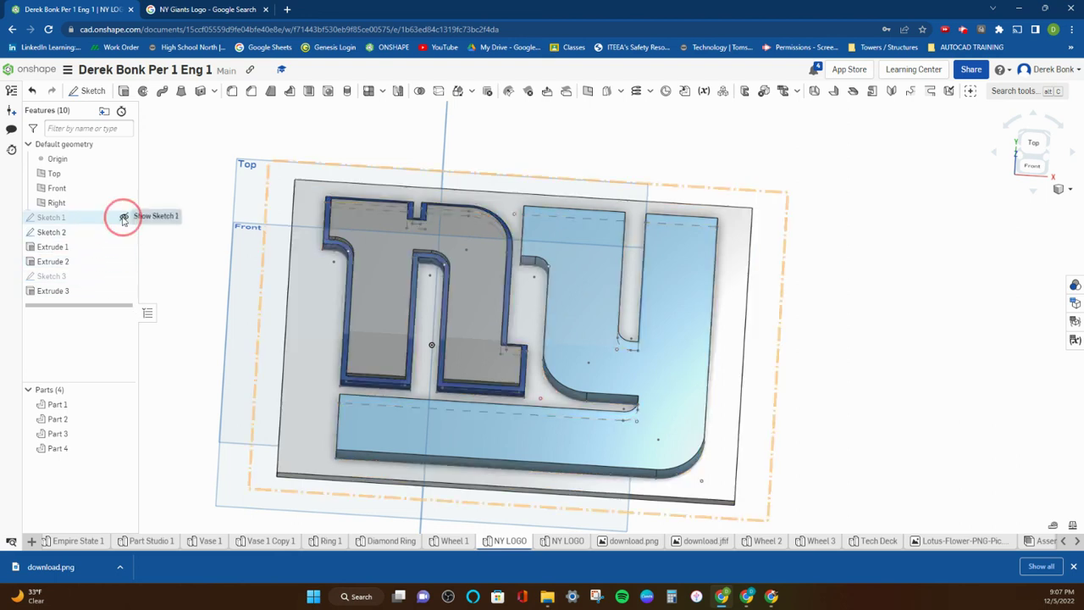
left_click(124, 218)
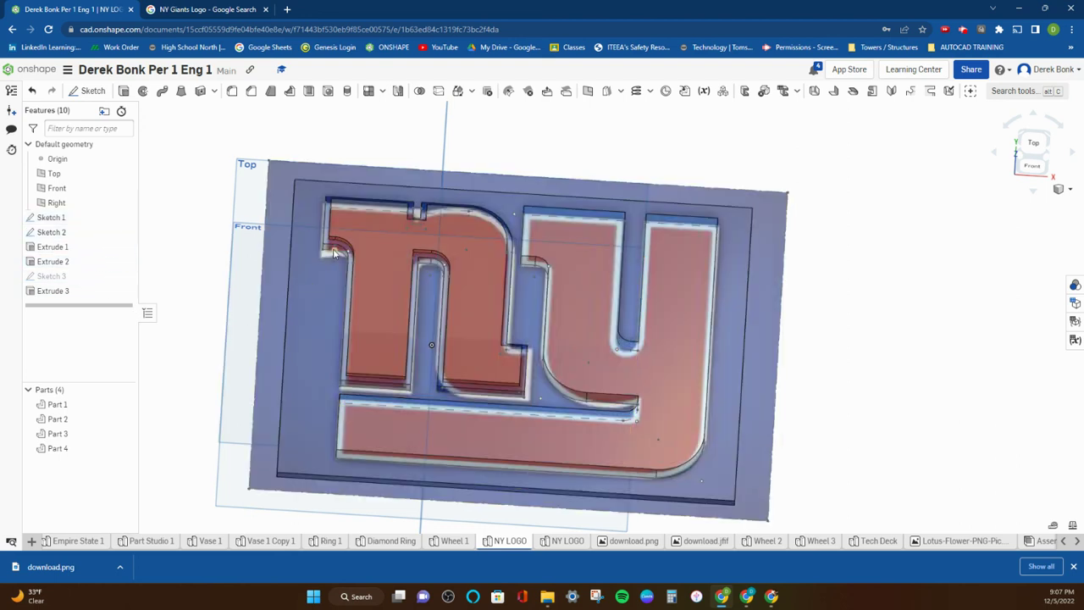
left_click(65, 410)
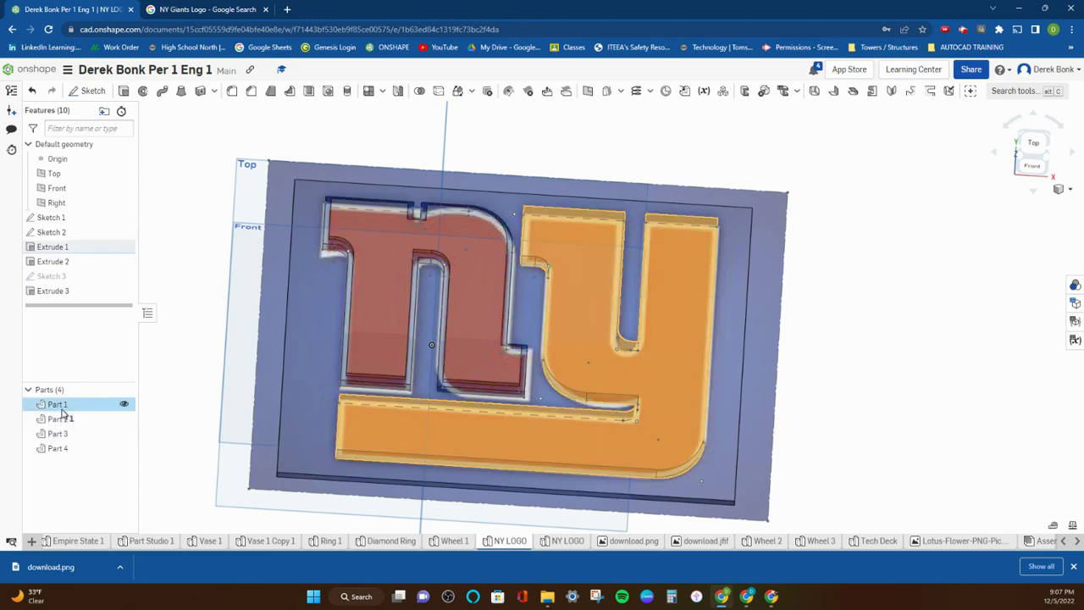
right_click(67, 405)
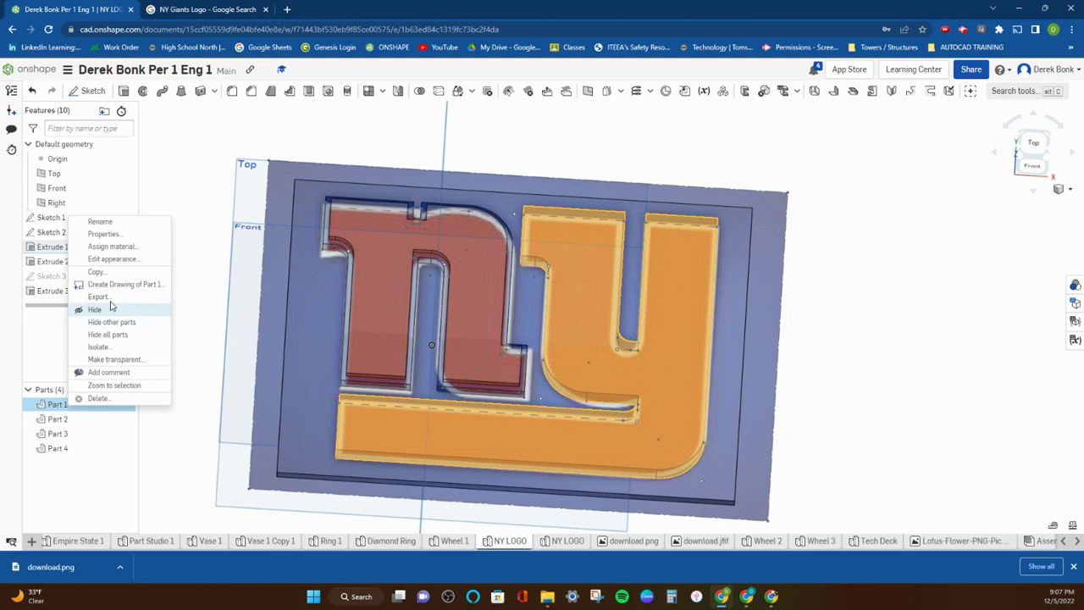
left_click(111, 259)
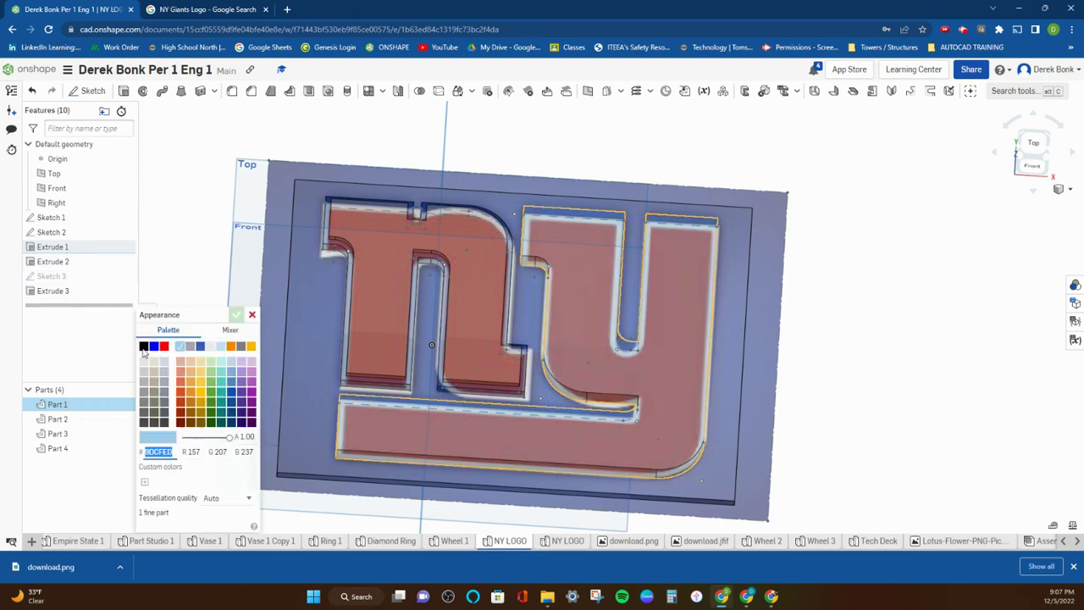
left_click(230, 329)
left_click(169, 331)
- Search Google in a new tab for "ny giants color codes" and copy the red hex code A71930
left_click(287, 9)
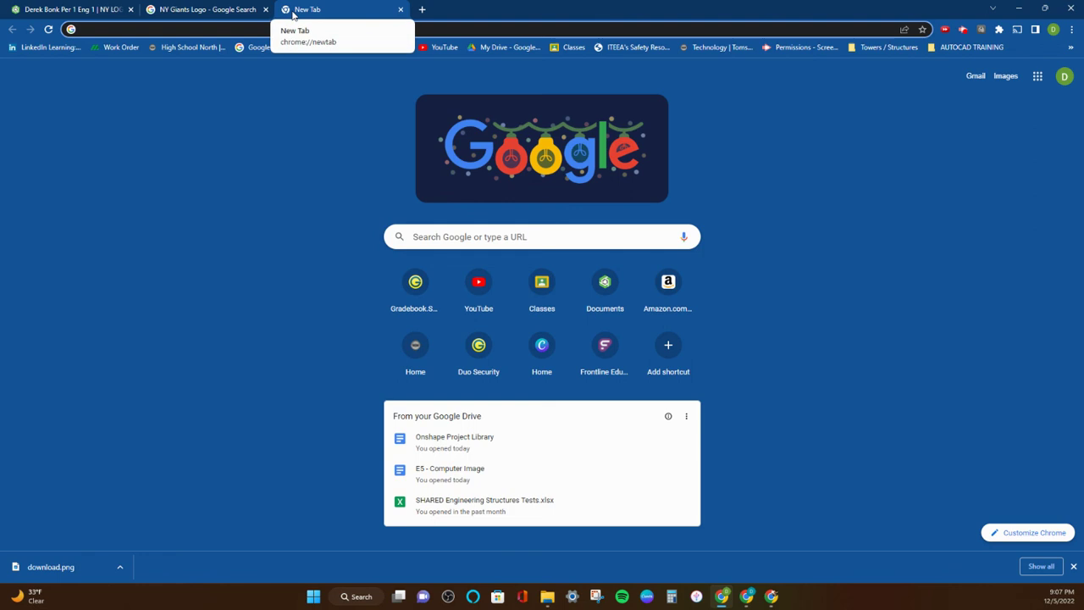
type("ny g")
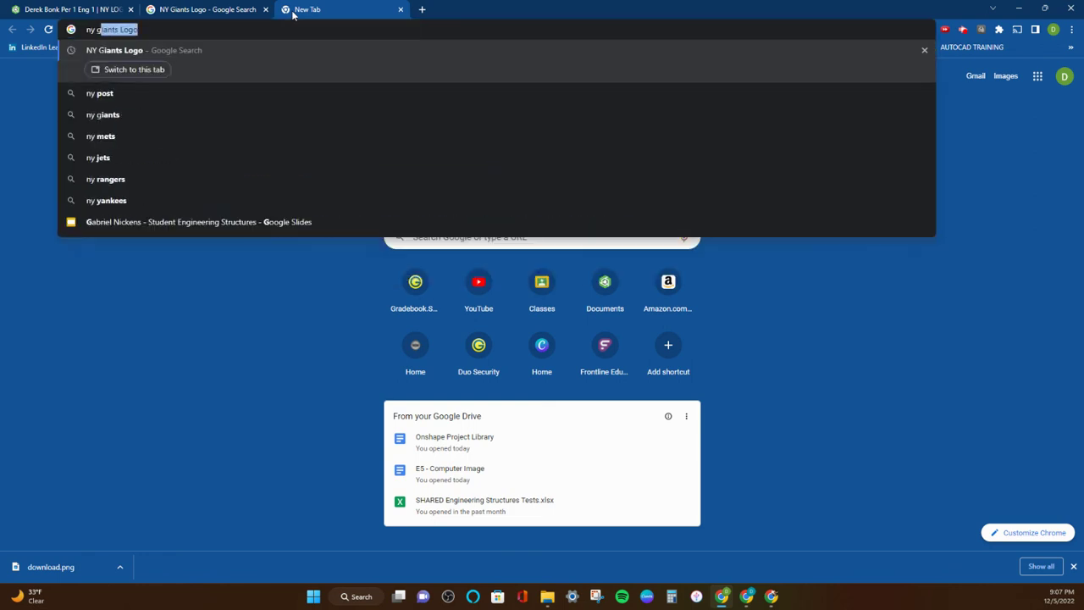
type("iants color codes")
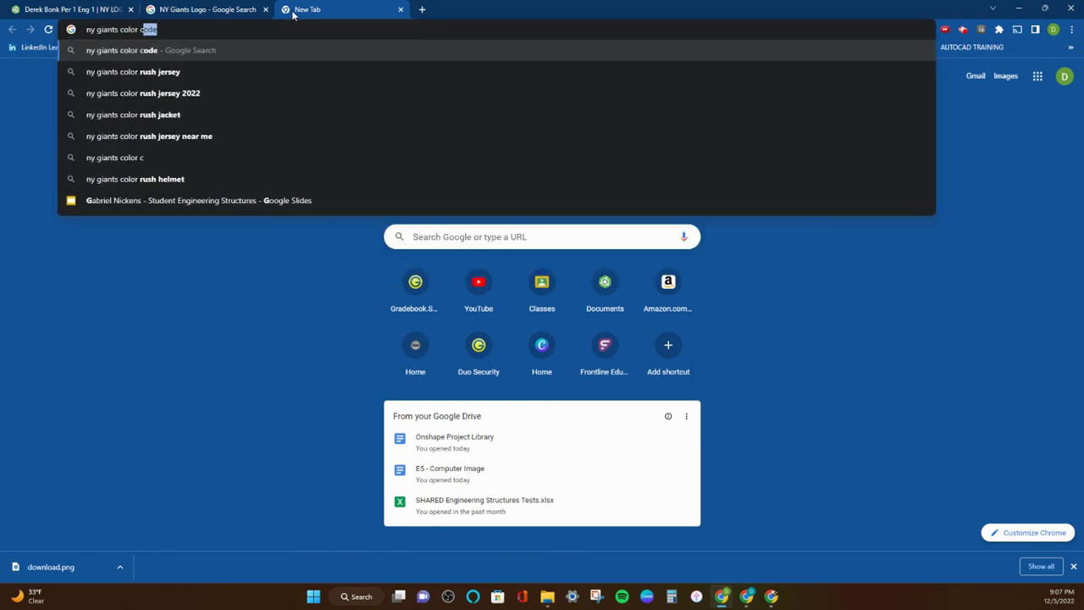
key("Return")
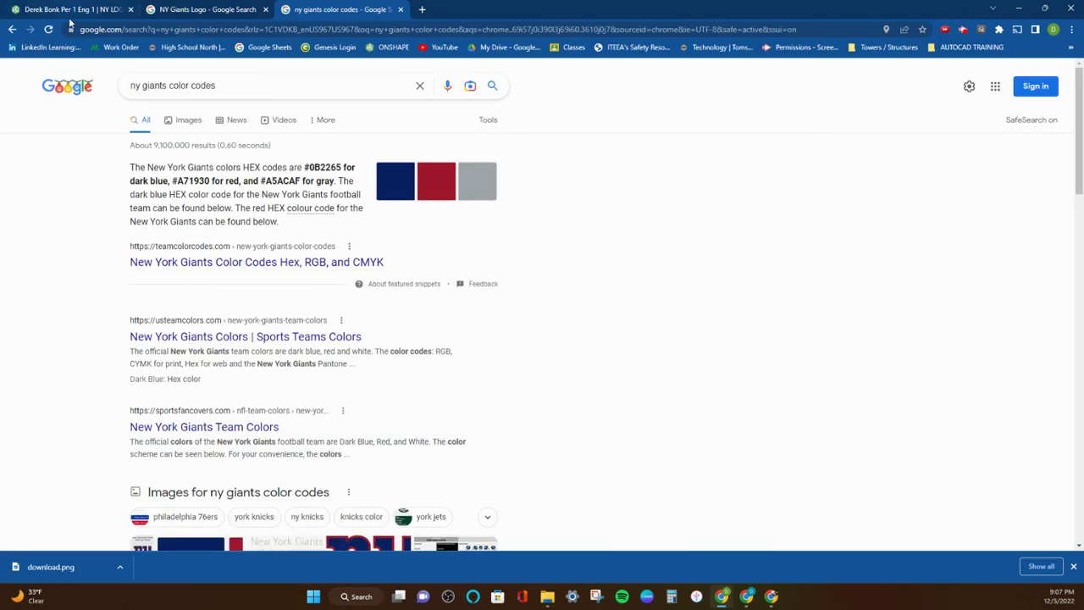
left_click_drag(178, 181, 211, 180)
key("ctrl+c")
right_click(209, 183)
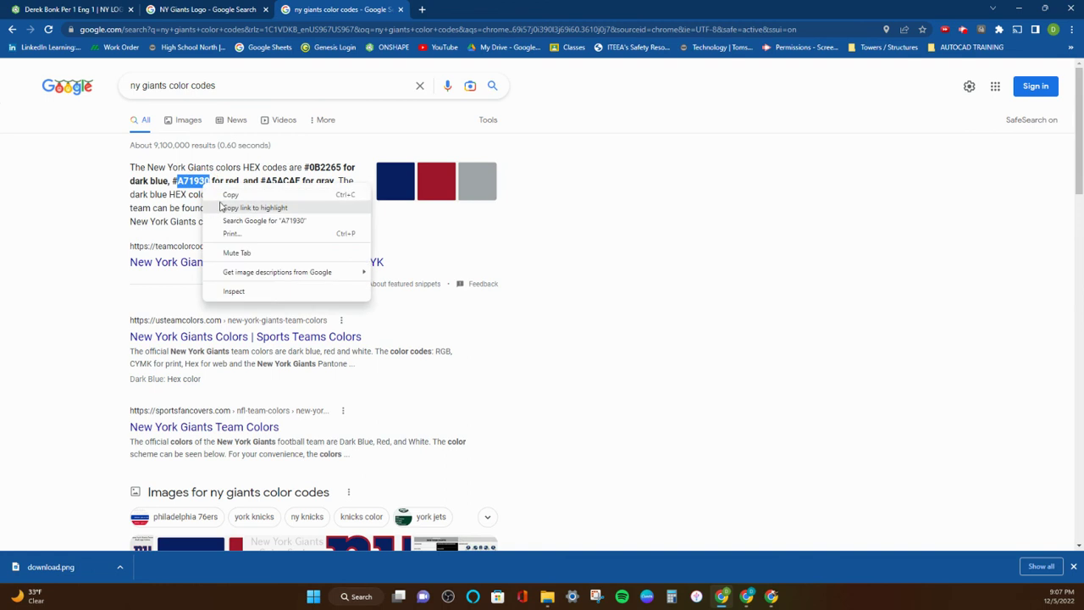
left_click(225, 196)
- Return to Onshape and apply the copied hex colour A71930 to the y, Part 1
left_click(82, 10)
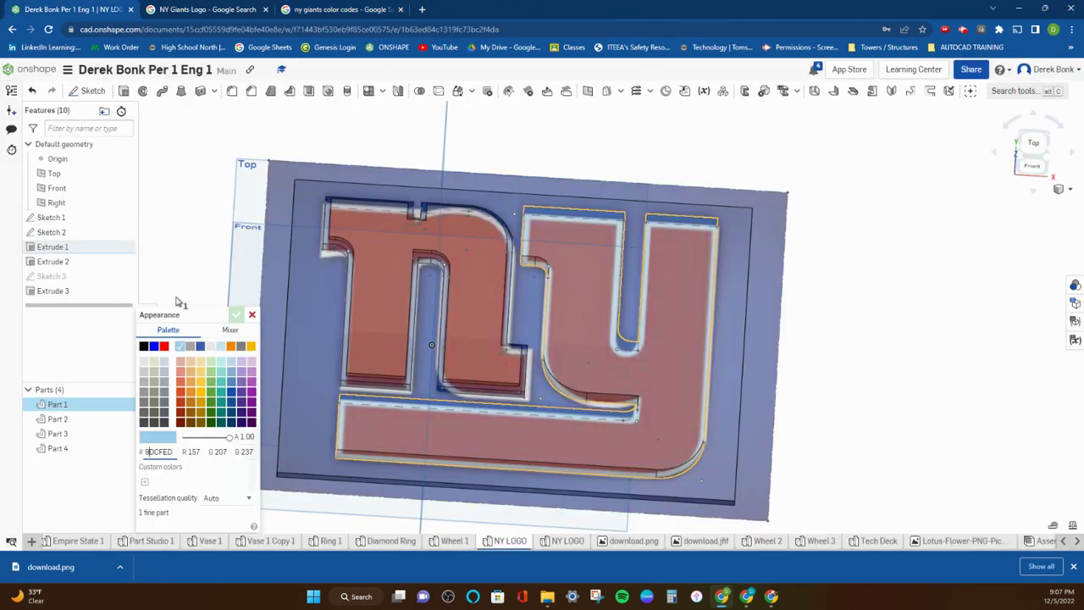
left_click_drag(170, 451, 144, 453)
double_click(162, 452)
double_click(159, 452)
double_click(158, 452)
key("ctrl+v")
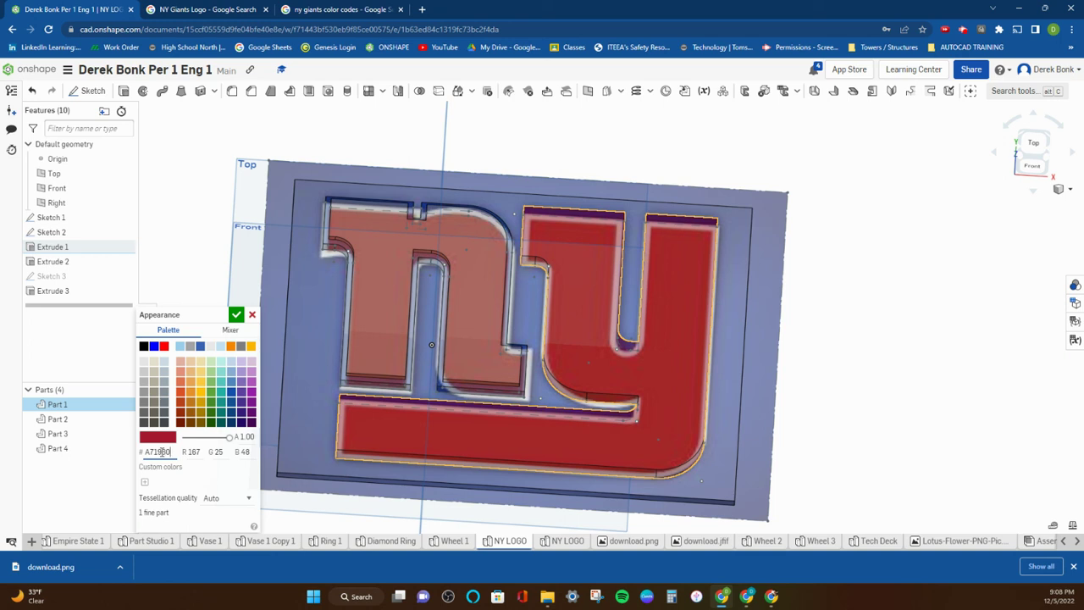
left_click(236, 314)
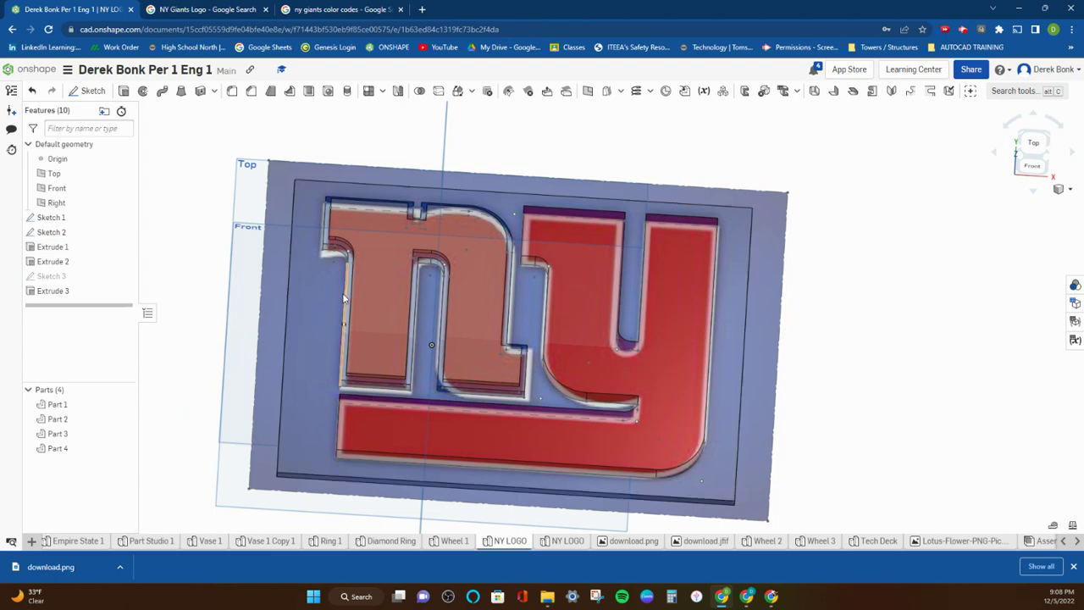
- Highlight Part 3 and Part 2 to identify the n's border and body, and clear the selection
left_click(71, 432)
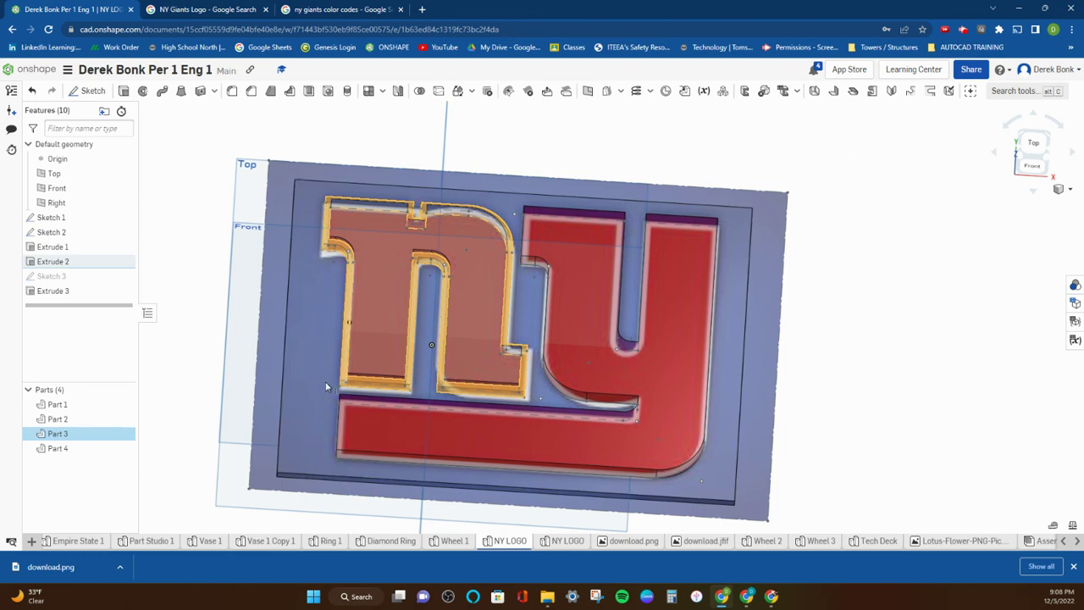
left_click(58, 419, "ctrl")
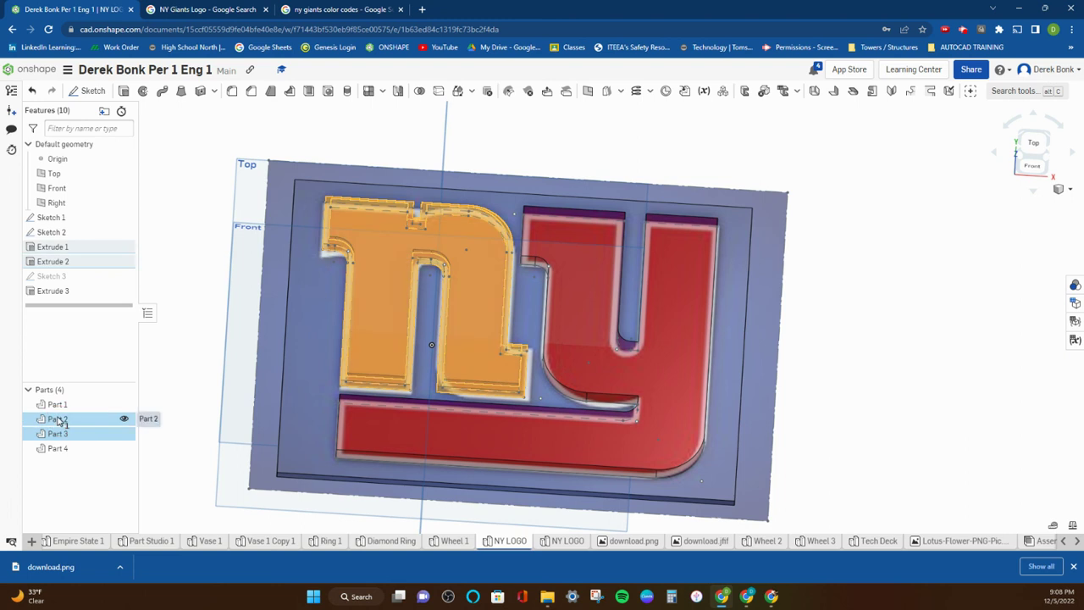
left_click(198, 397)
- Change the appearance of the n's border, Part 3, to the near-white palette colour
scroll(212, 362, "down", 3)
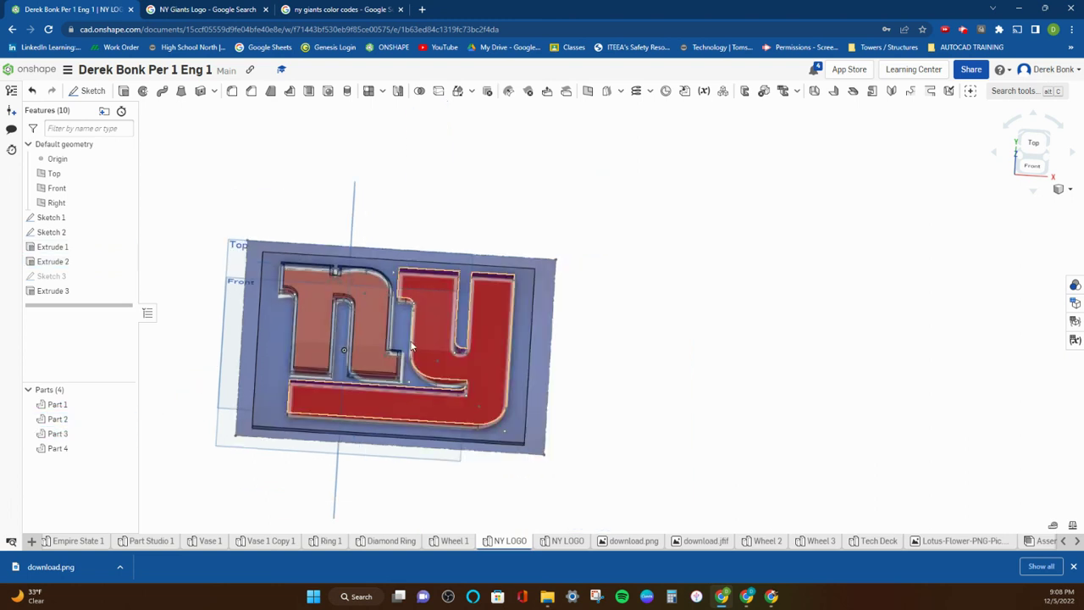
scroll(296, 339, "up", 3)
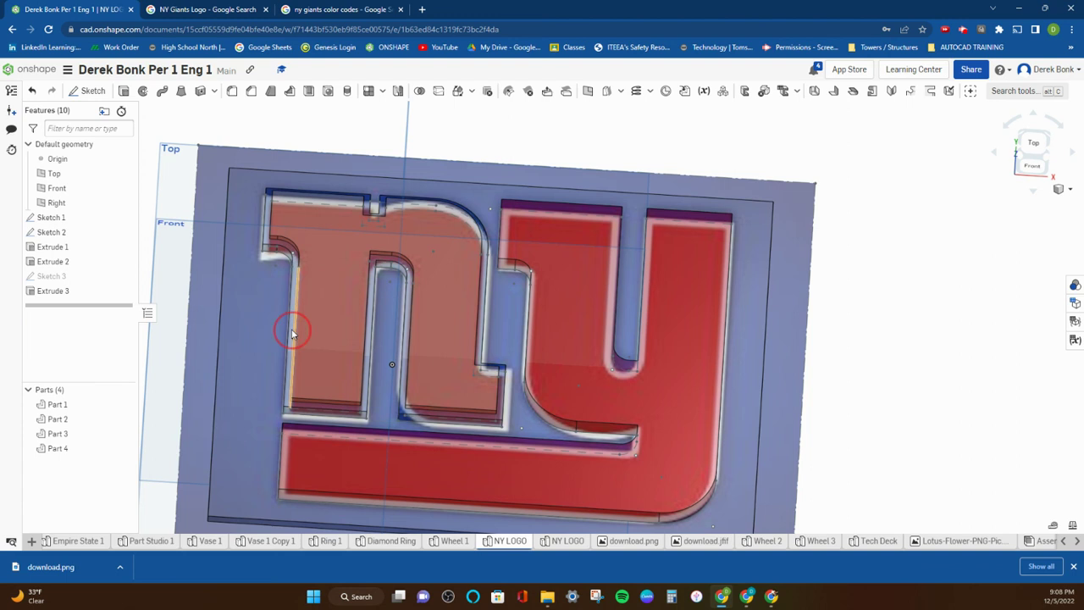
scroll(290, 335, "up", 3)
left_click(291, 334)
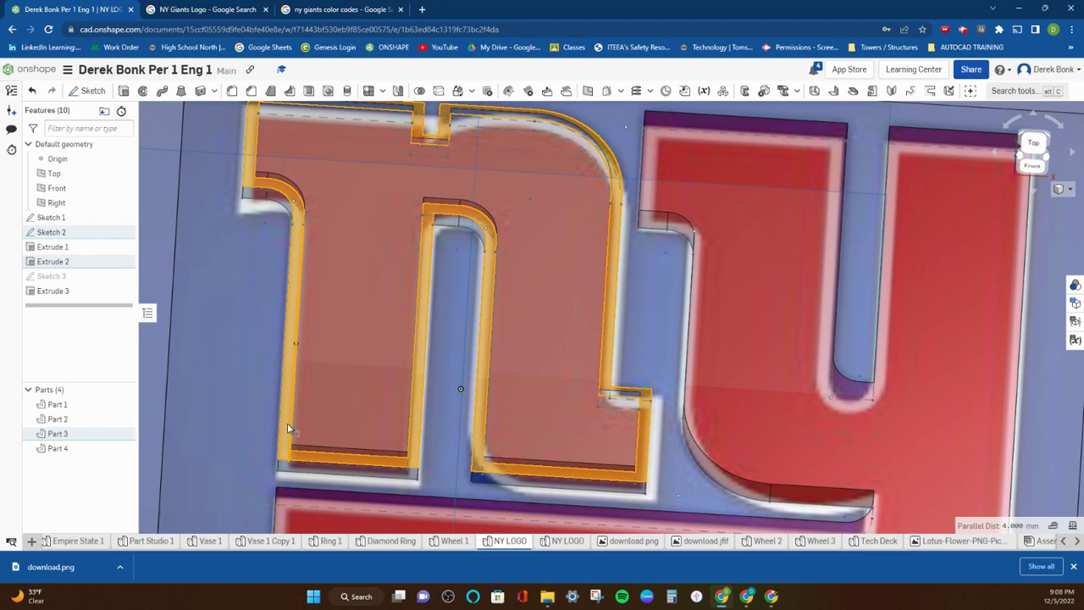
right_click(56, 434)
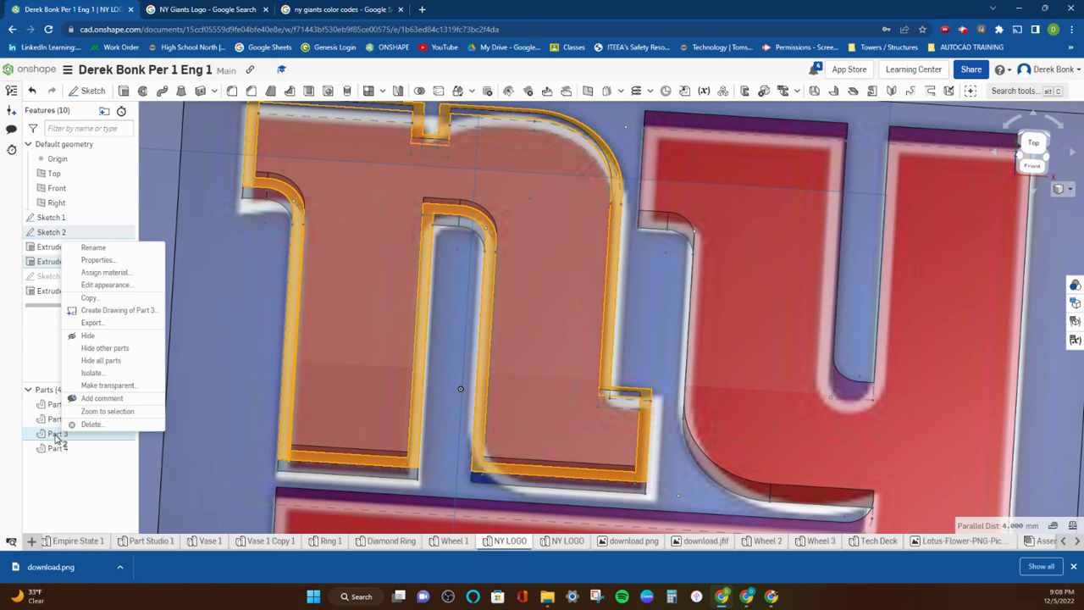
left_click(93, 285)
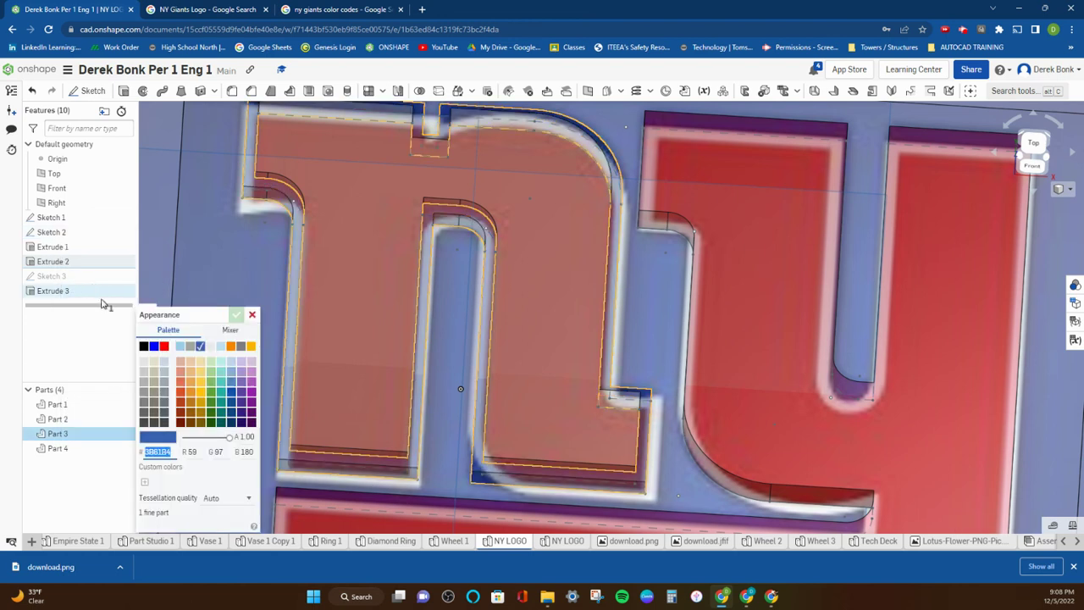
left_click(214, 347)
left_click(236, 314)
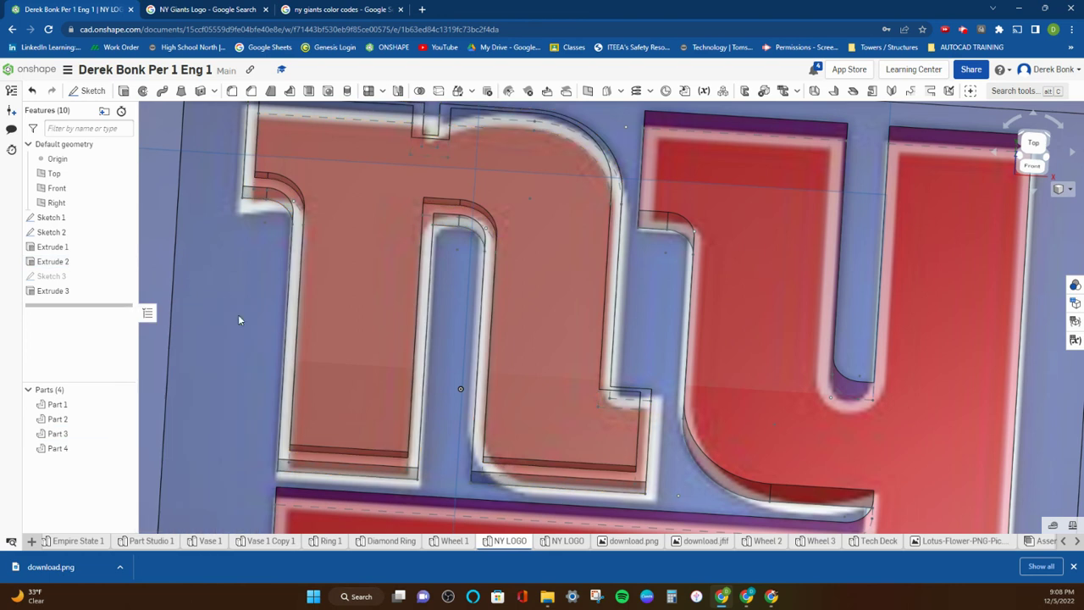
- Select the backing plate, Part 4, and copy the dark blue hex code 0B2265 from the Google color codes results
scroll(245, 318, "down", 1)
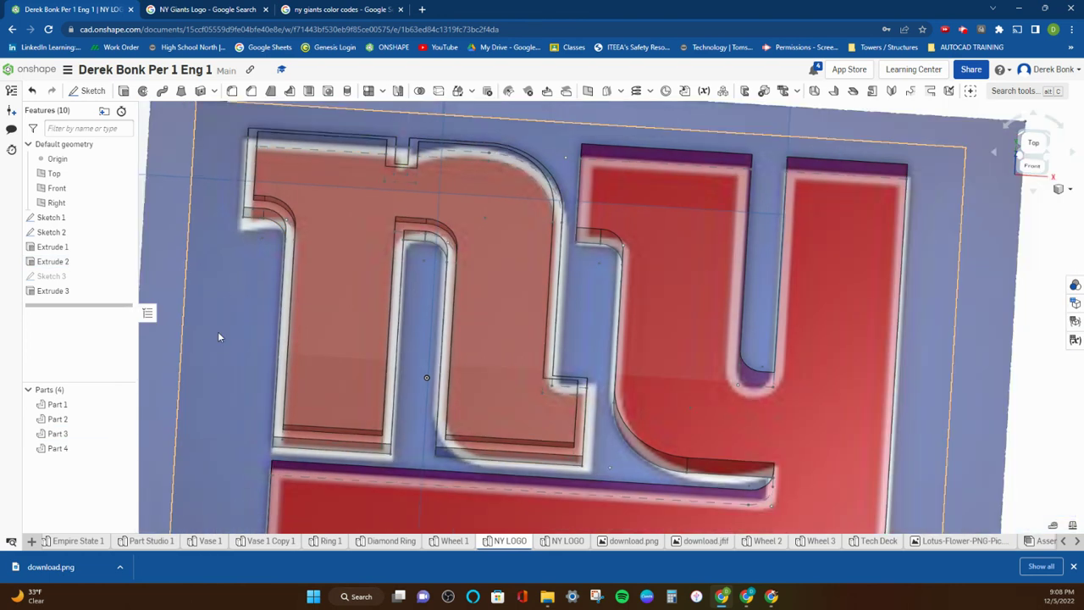
left_click(65, 453)
scroll(211, 389, "down", 3)
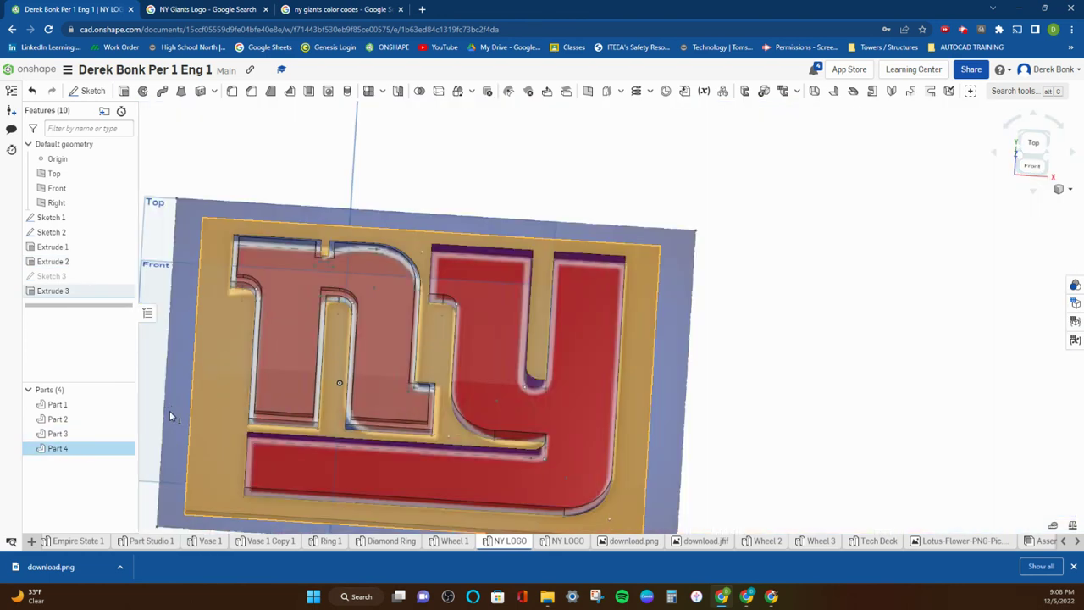
left_click(342, 9)
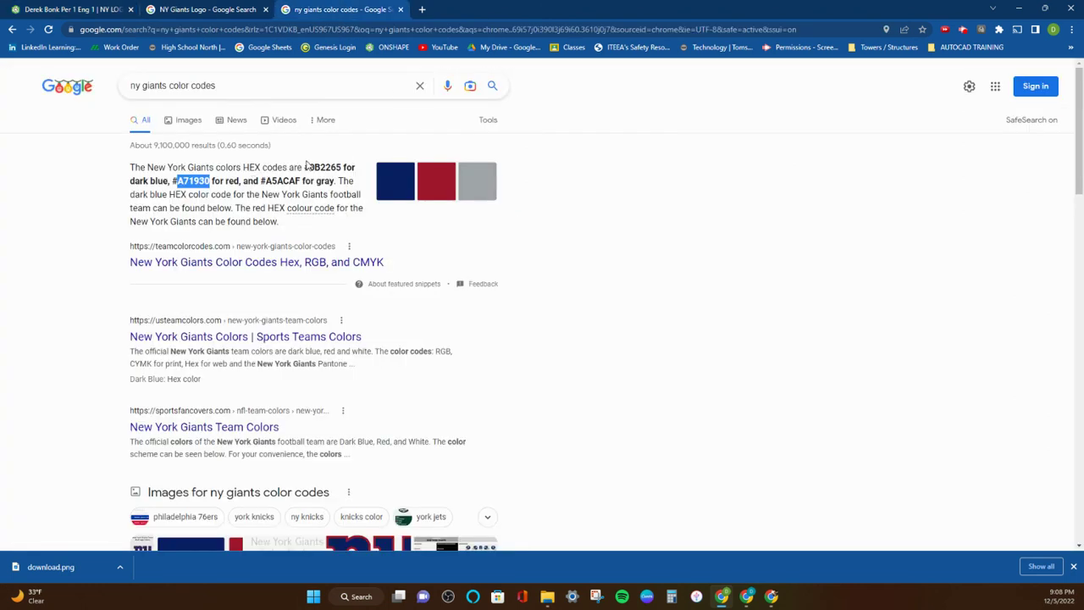
left_click_drag(310, 166, 341, 168)
right_click(341, 168)
left_click(364, 175)
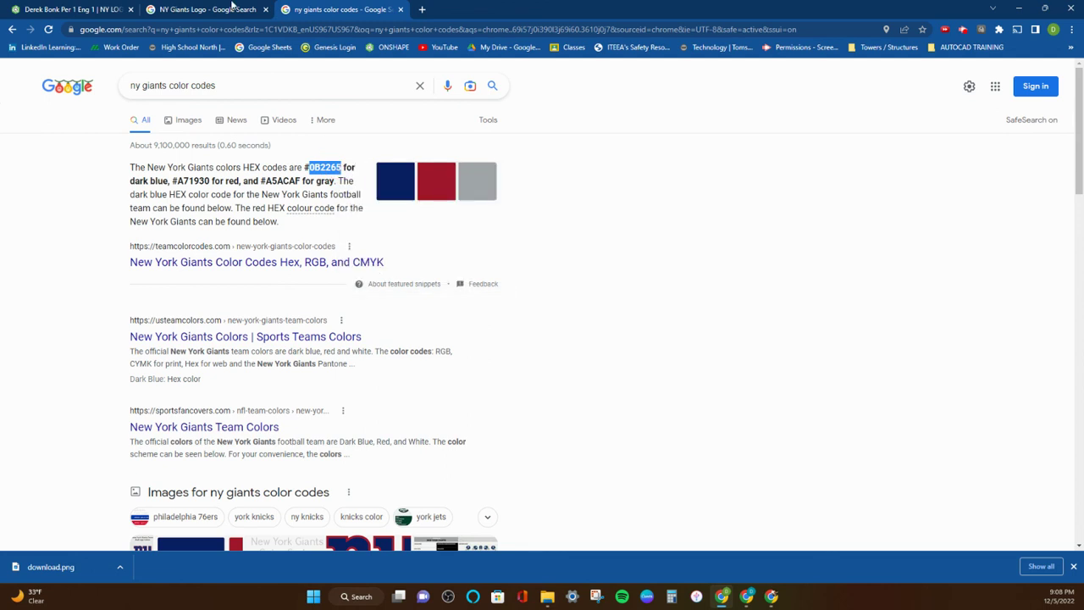
- Return to Onshape and apply the copied hex colour 0B2265 to the backing plate, Part 4
left_click(109, 13)
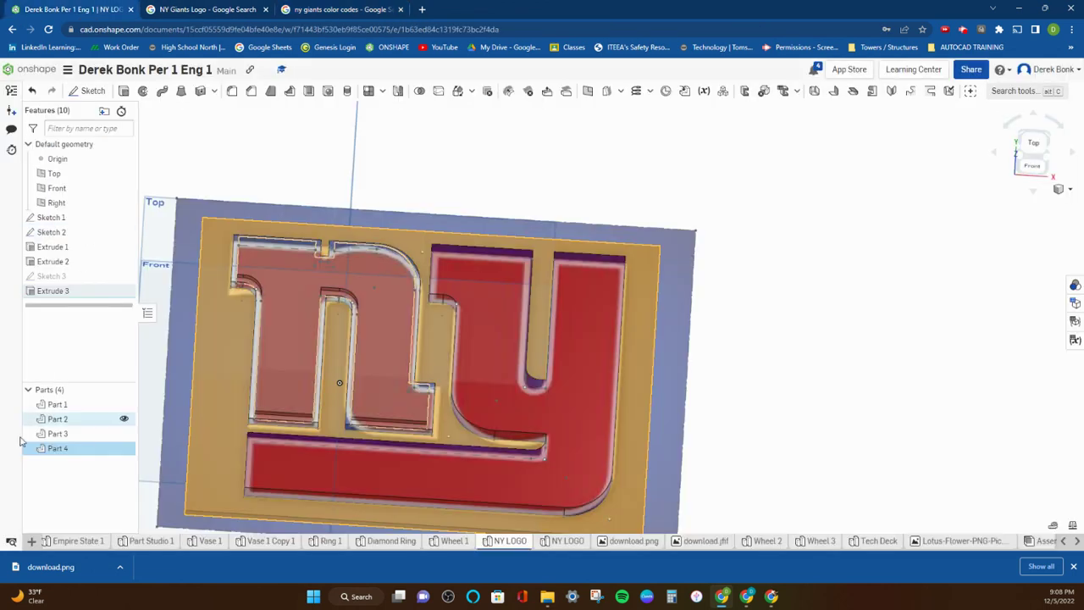
right_click(53, 450)
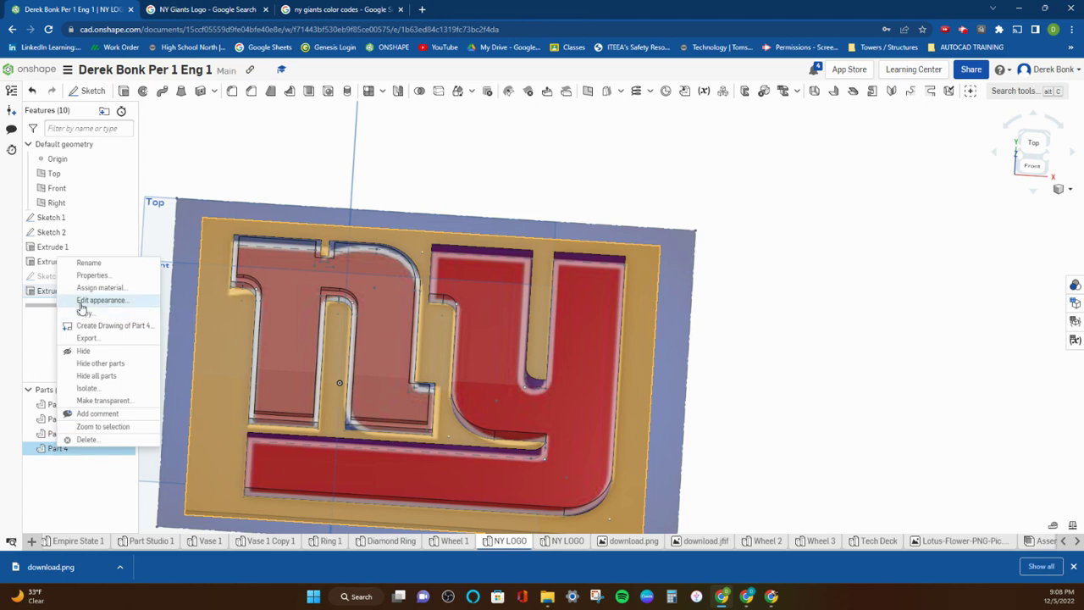
left_click(84, 297)
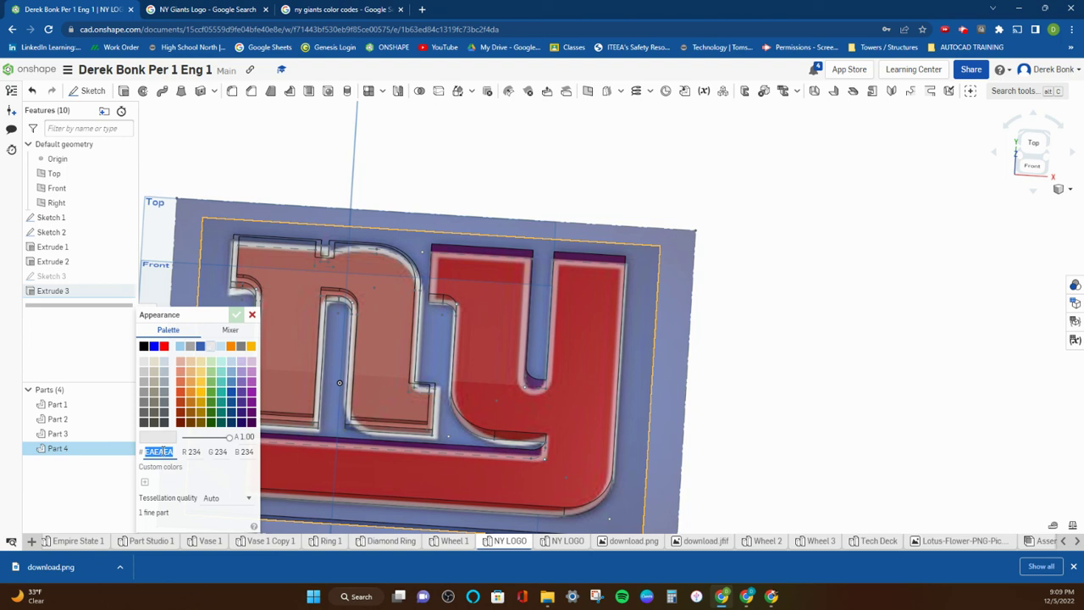
key("ctrl+v")
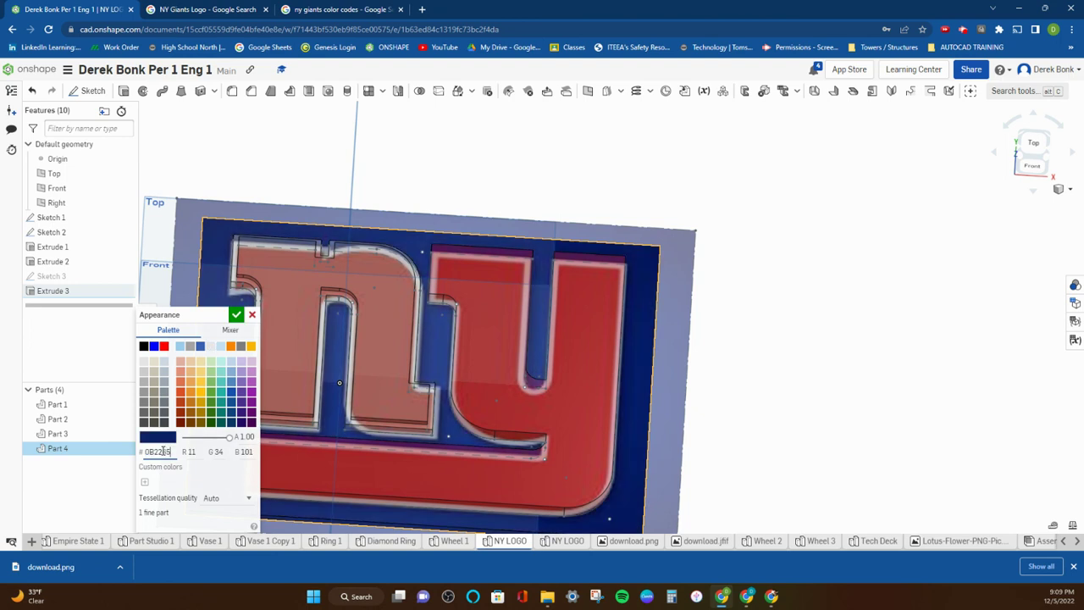
key("Return")
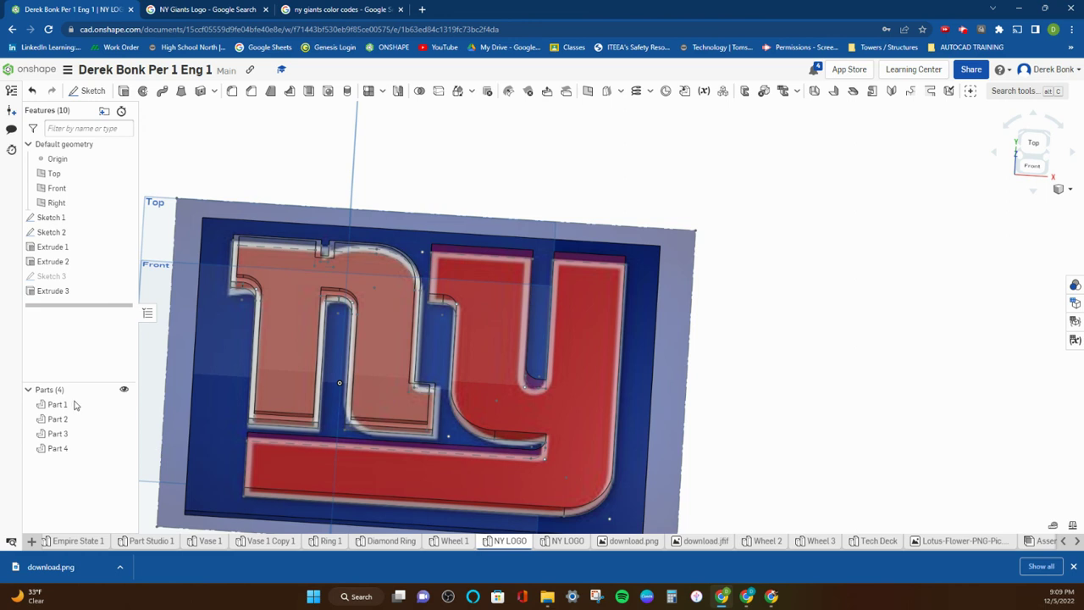
- Hide Sketch 1, which holds the traced logo image
scroll(441, 313, "down", 3)
middle_click_drag(366, 318, 400, 311)
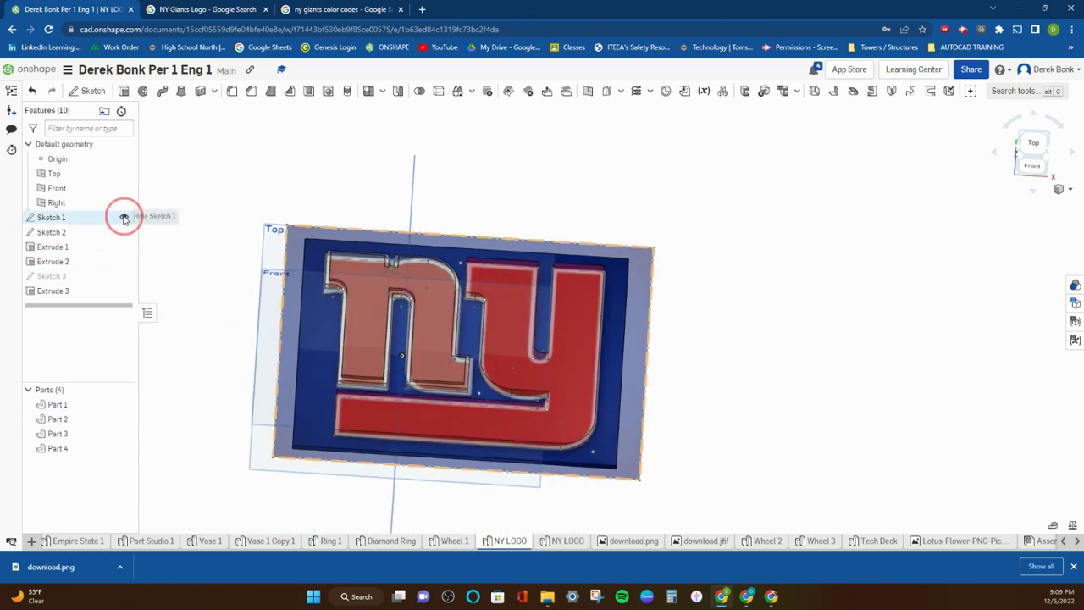
left_click(125, 218)
right_click_drag(175, 249, 173, 243)
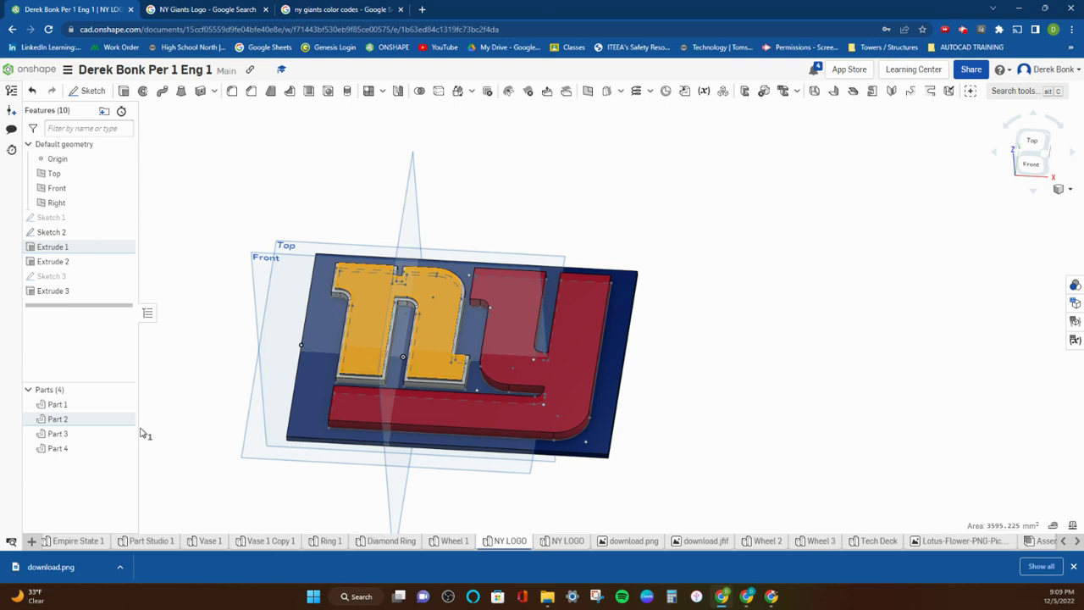
- Copy the red hex code A71930 from the Google results and apply it in Onshape to the n's body, Part 2
left_click(61, 422)
right_click(61, 421)
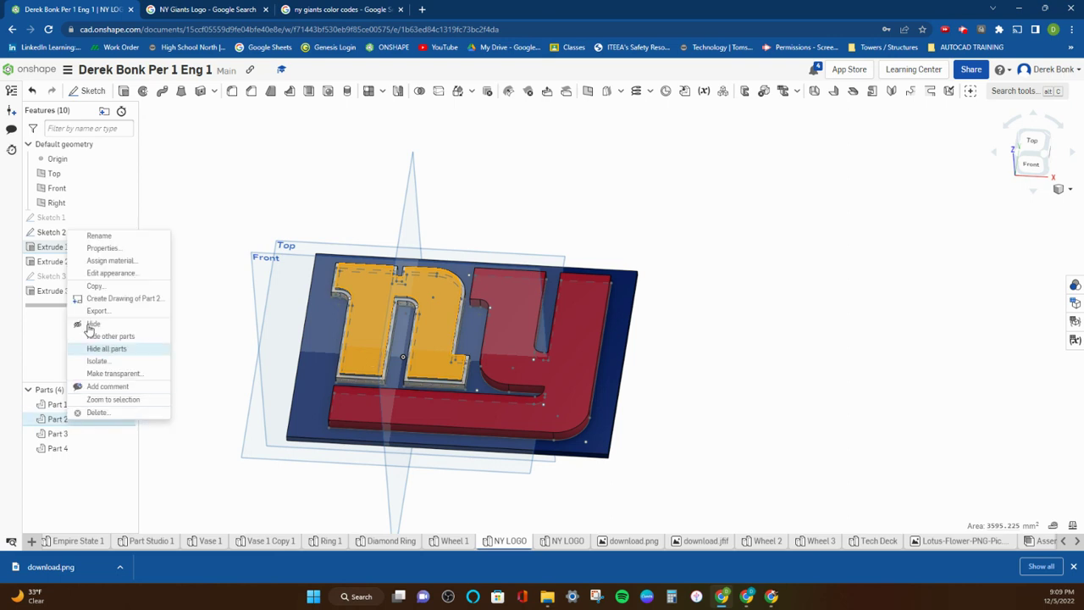
left_click(101, 278)
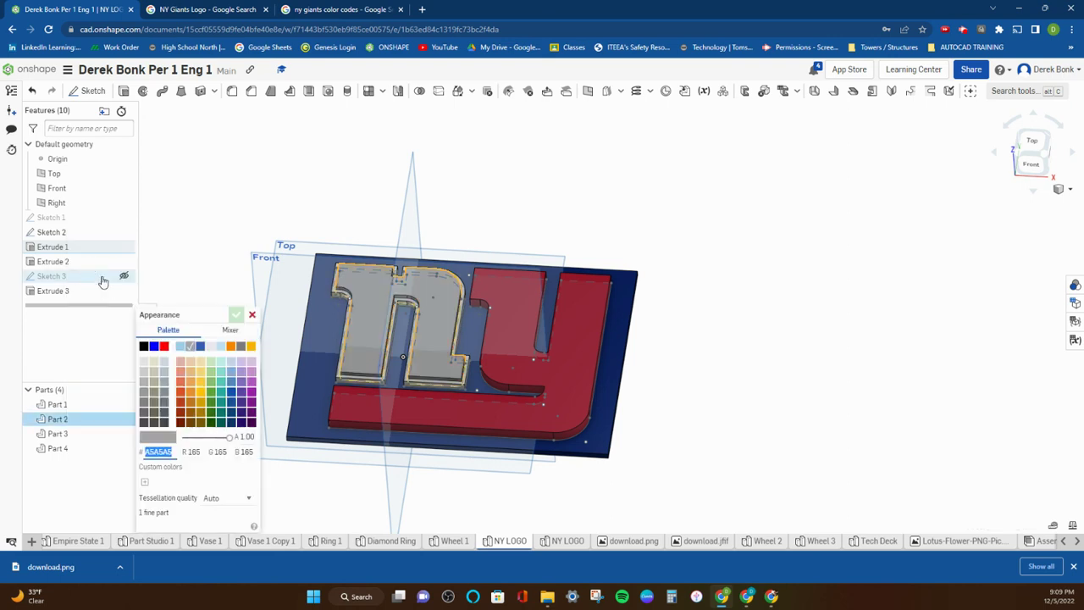
left_click(309, 10)
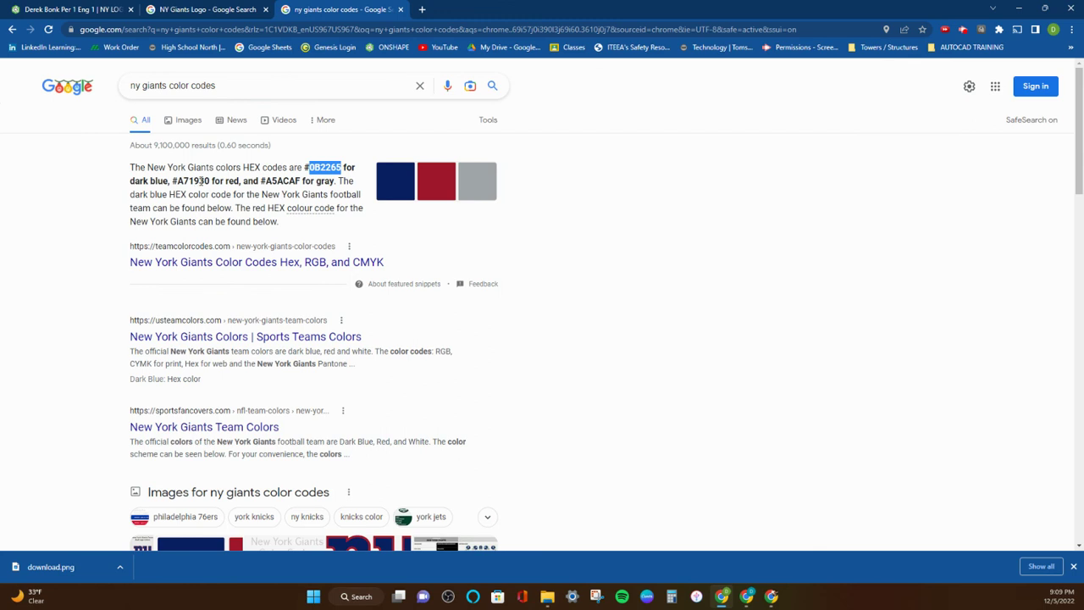
left_click_drag(210, 180, 178, 182)
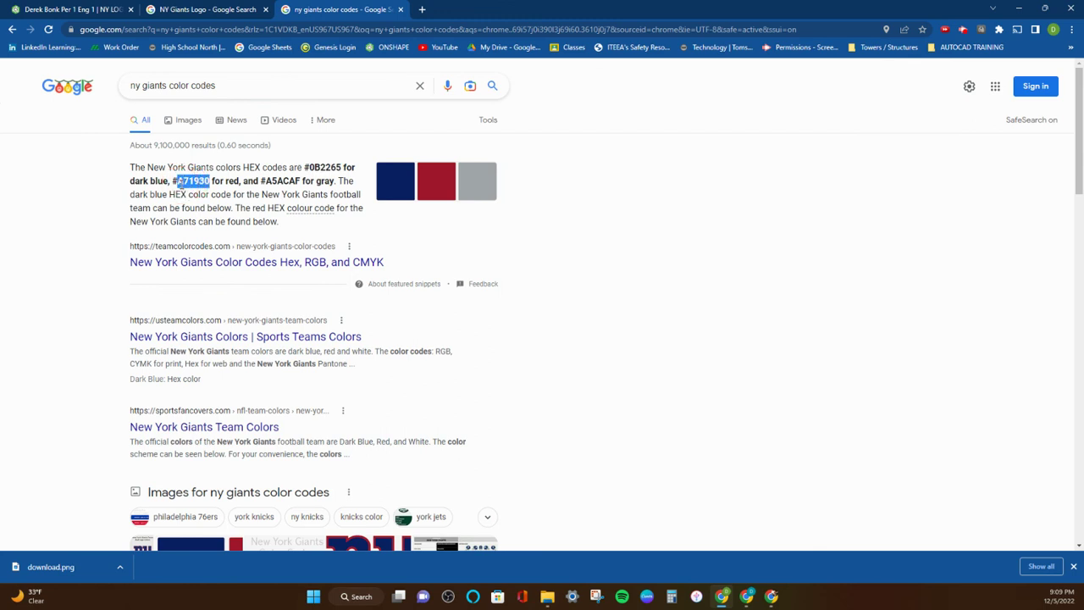
left_click(110, 9)
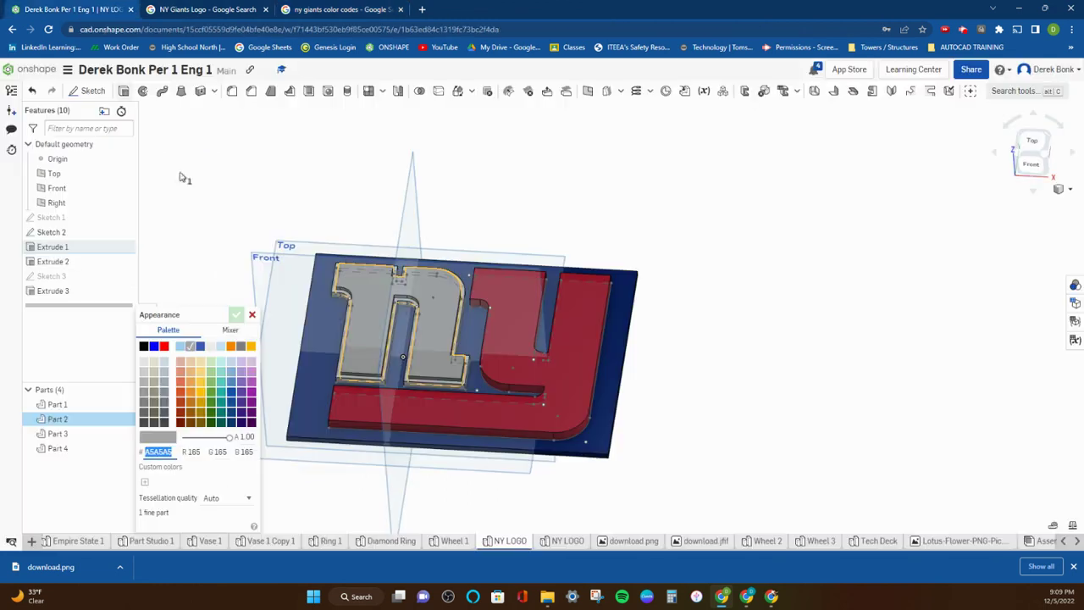
key("ctrl+v")
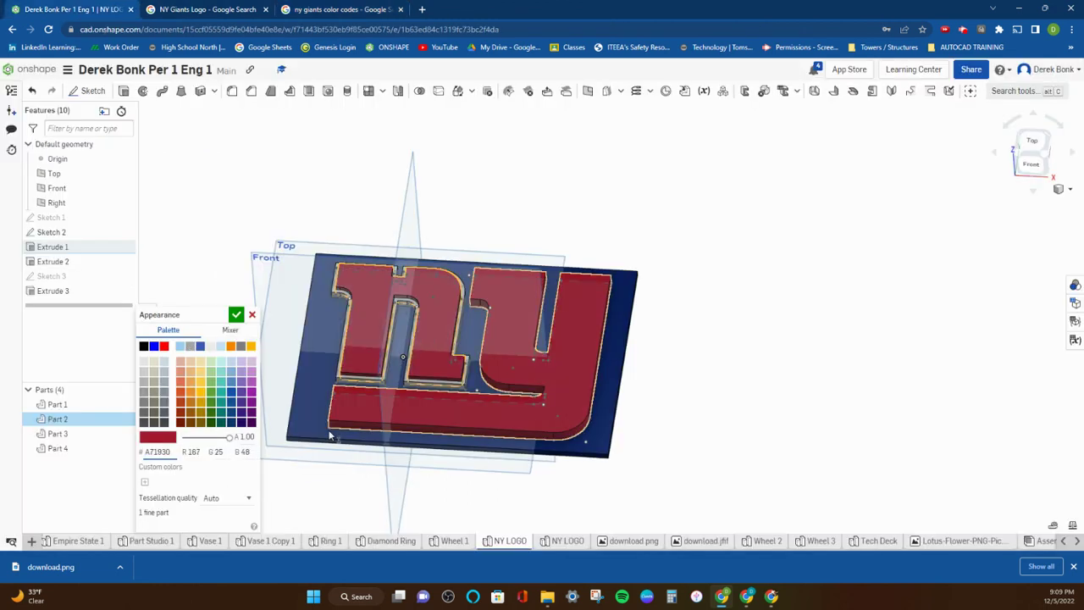
key("Return")
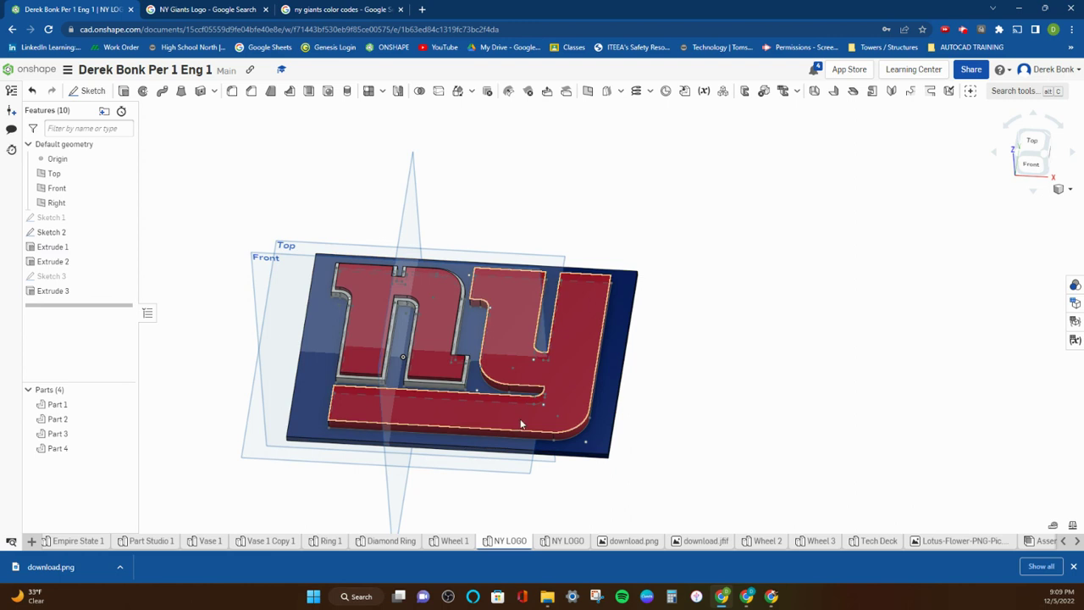
- Hide the Top, Front and Right planes, Sketch 2 and the origin so only the logo parts are displayed
right_click_drag(458, 357, 393, 221)
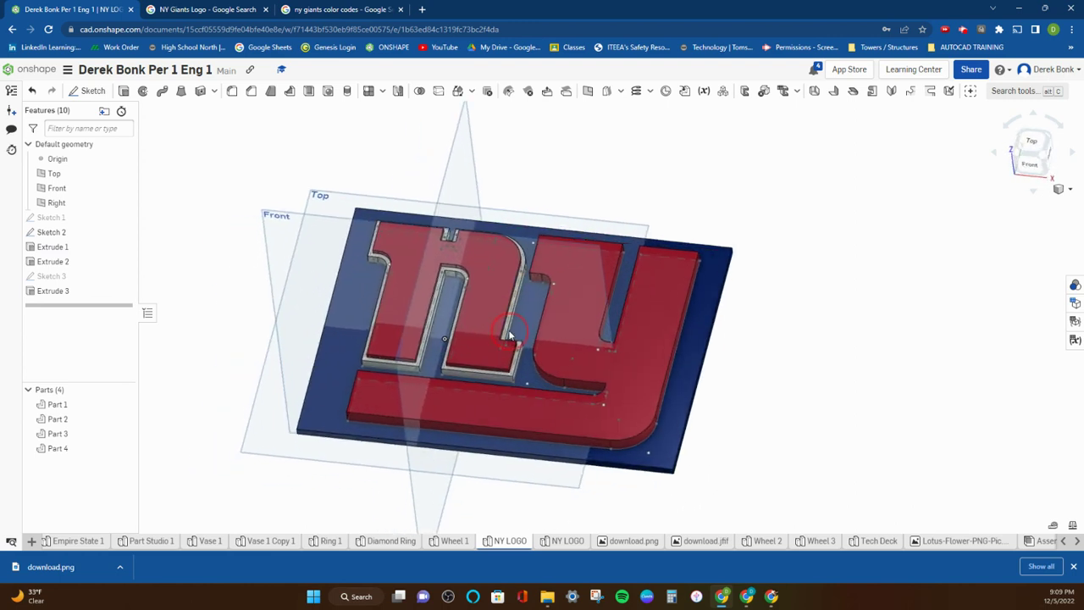
left_click(125, 174)
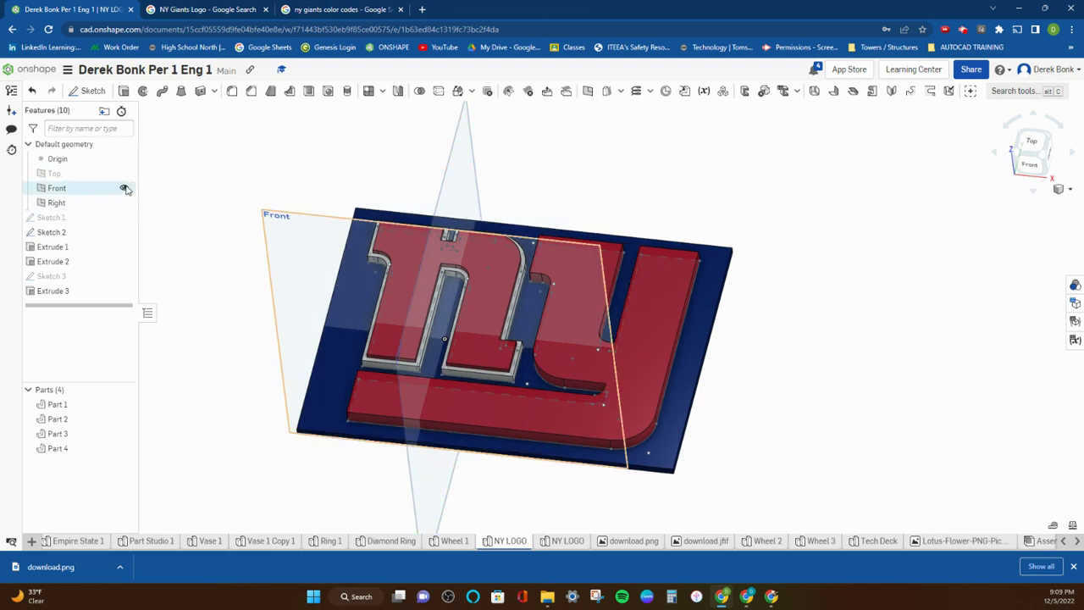
left_click(125, 187)
left_click(123, 205)
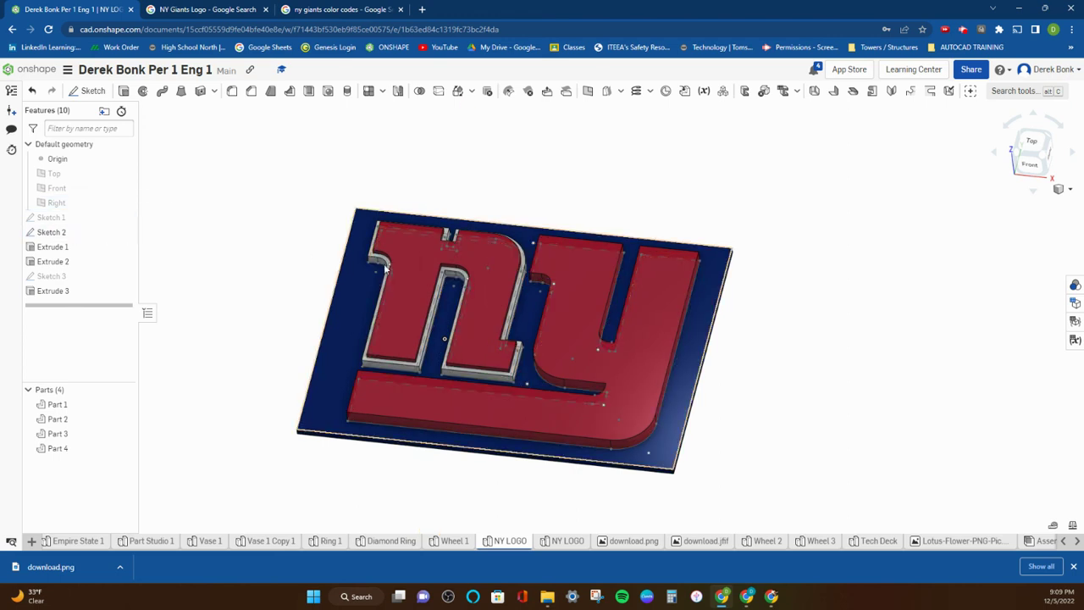
left_click(124, 232)
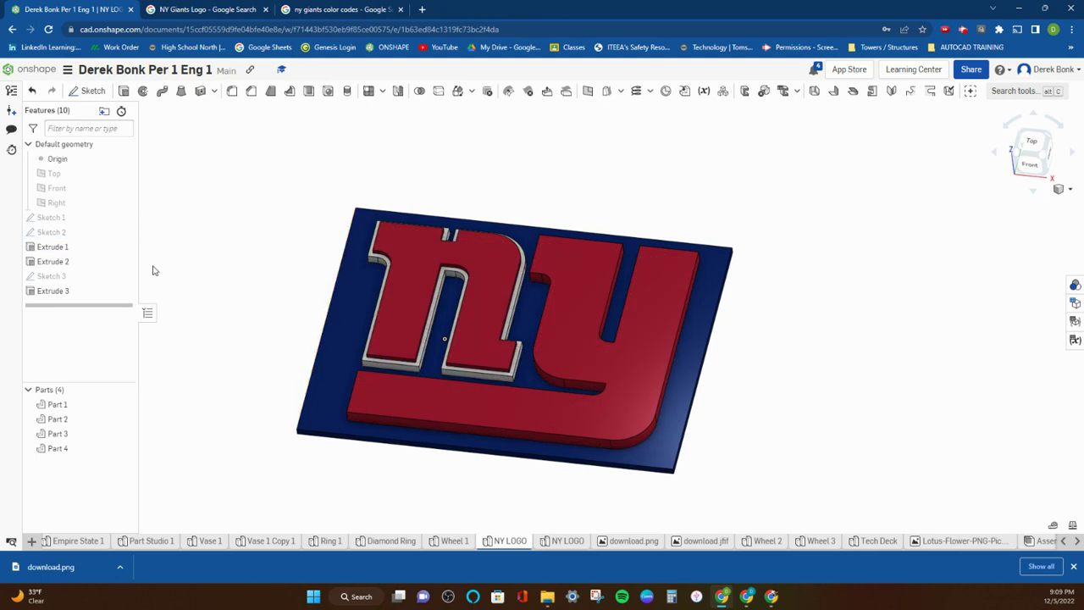
right_click_drag(176, 251, 175, 264)
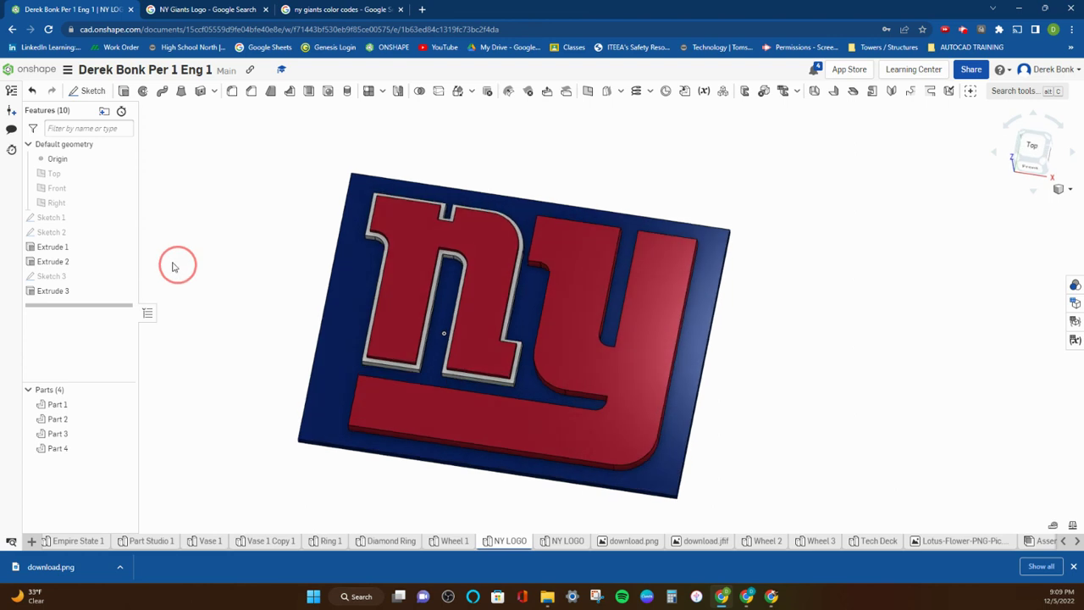
left_click(124, 158)
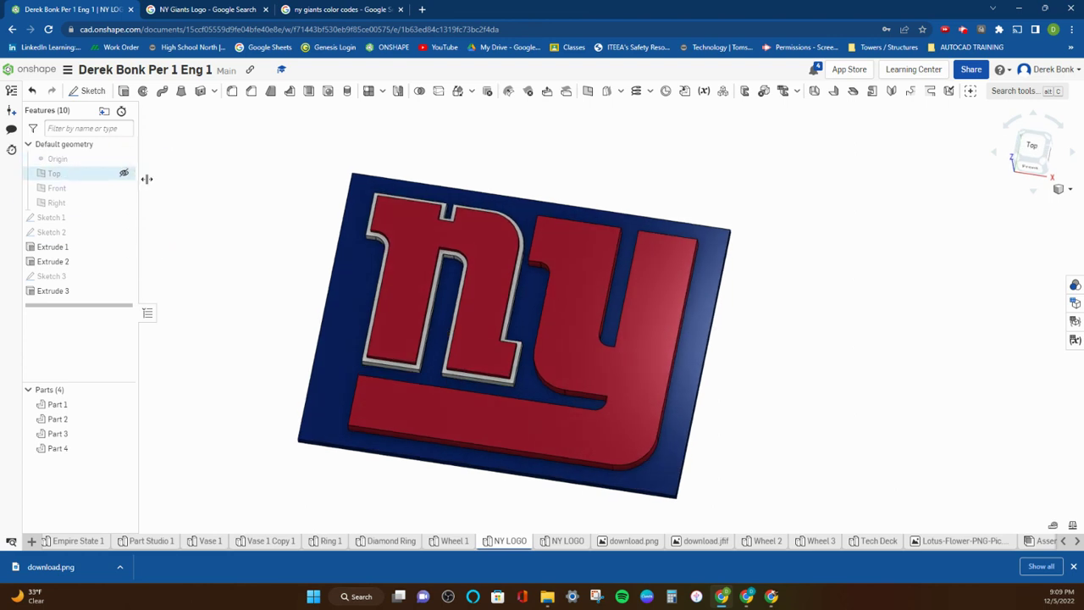
right_click_drag(259, 200, 259, 181)
right_click_drag(270, 176, 263, 201)
right_click_drag(362, 243, 356, 226)
right_click_drag(542, 325, 548, 347)
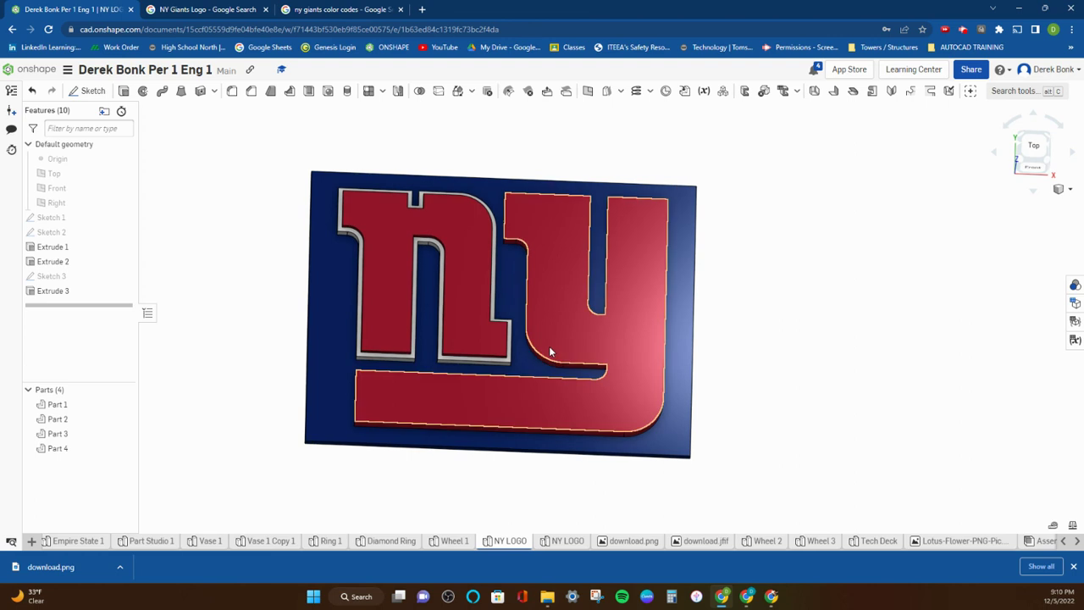
right_click_drag(523, 347, 534, 325)
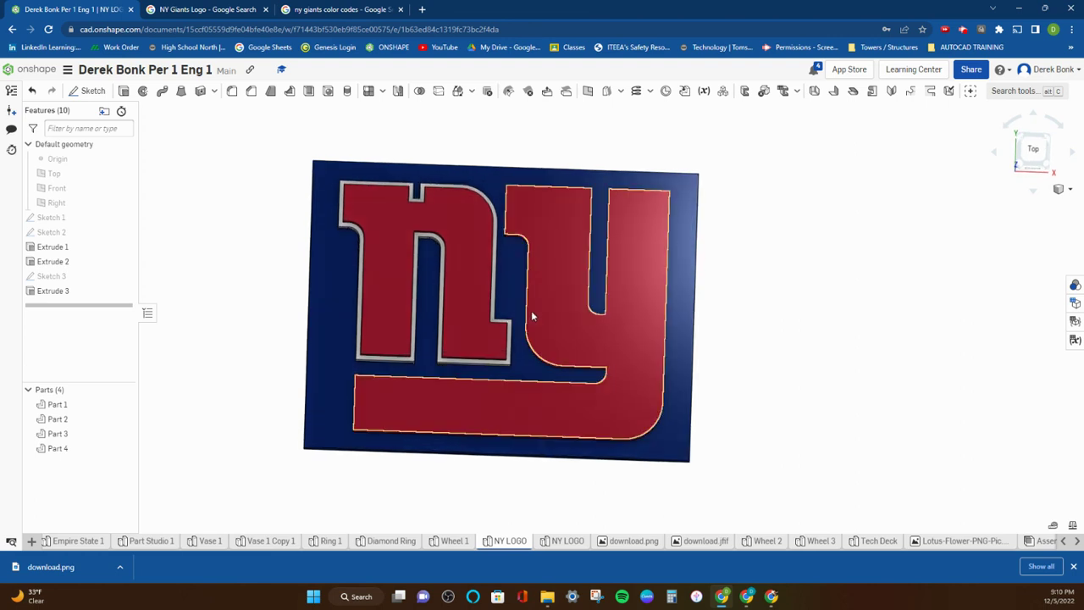
- Start an equal-distance chamfer of 2.5 mm on the backing plate's upper front edge
left_click(250, 91)
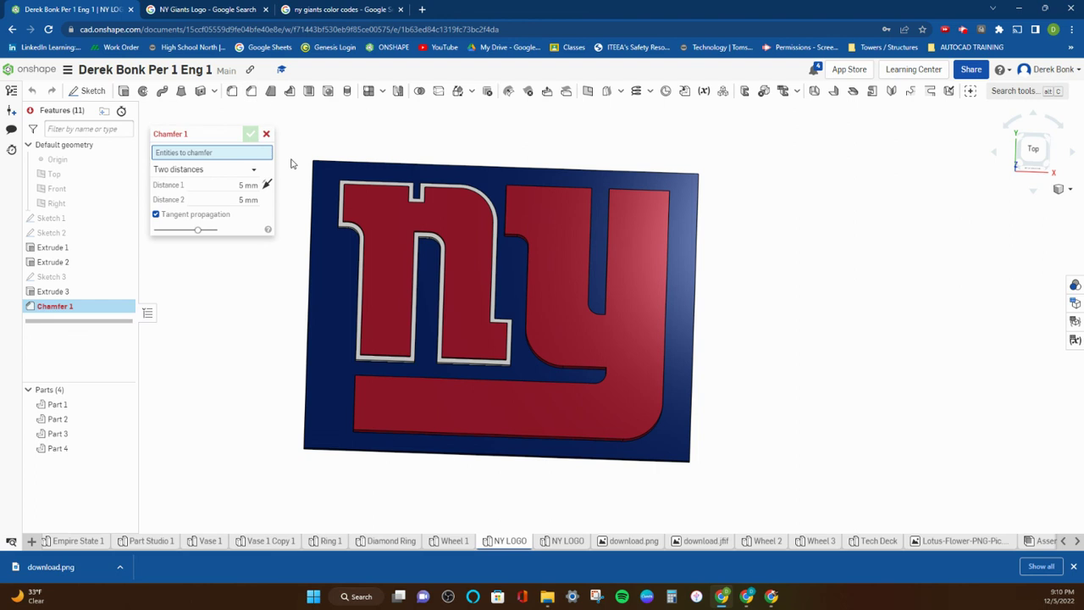
right_click_drag(300, 164, 254, 162)
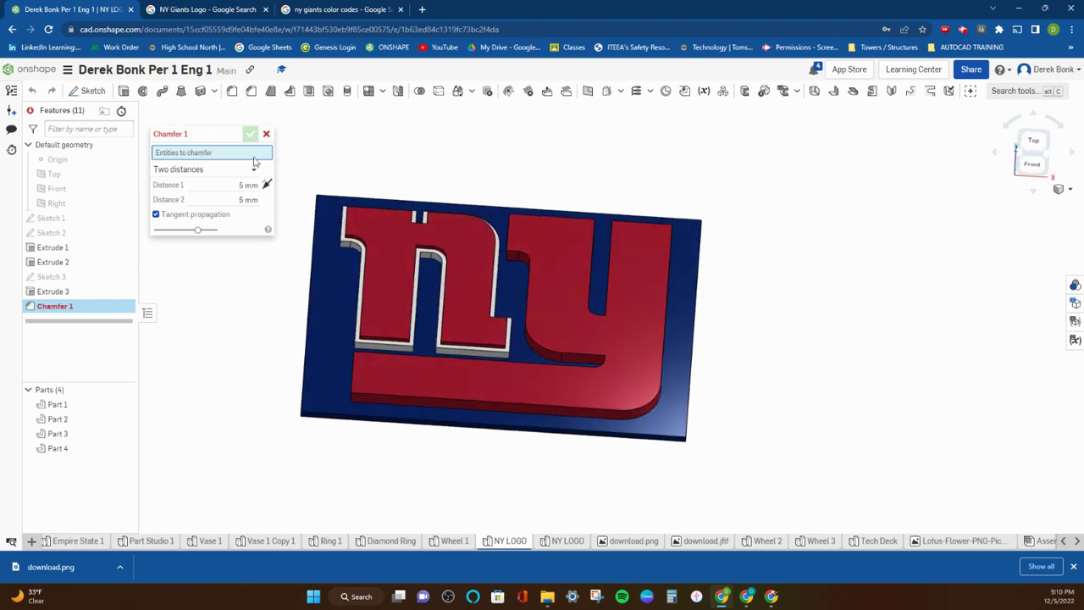
left_click(244, 171)
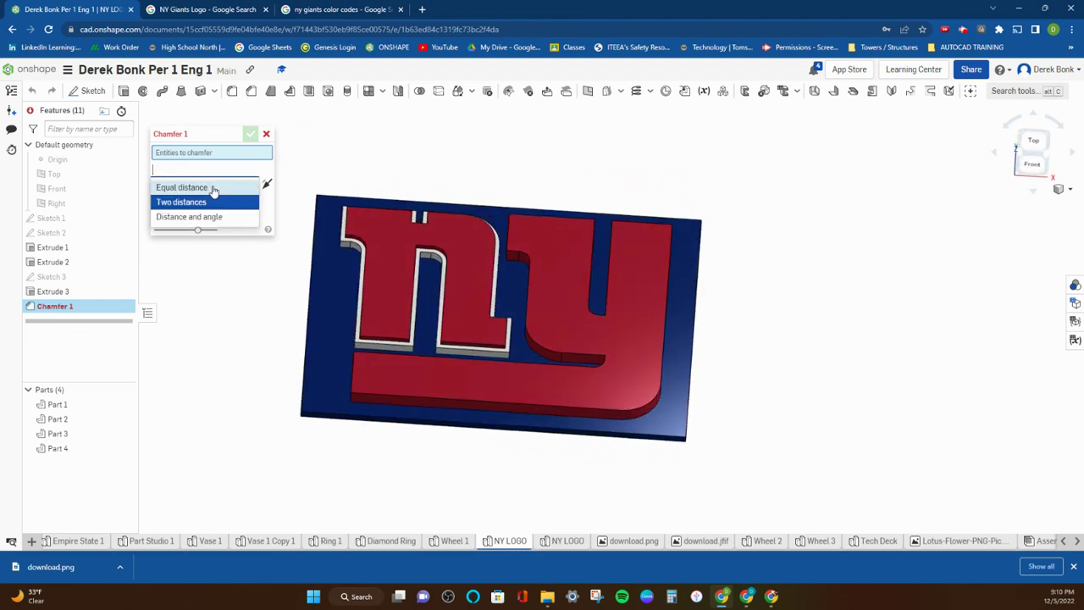
left_click(213, 188)
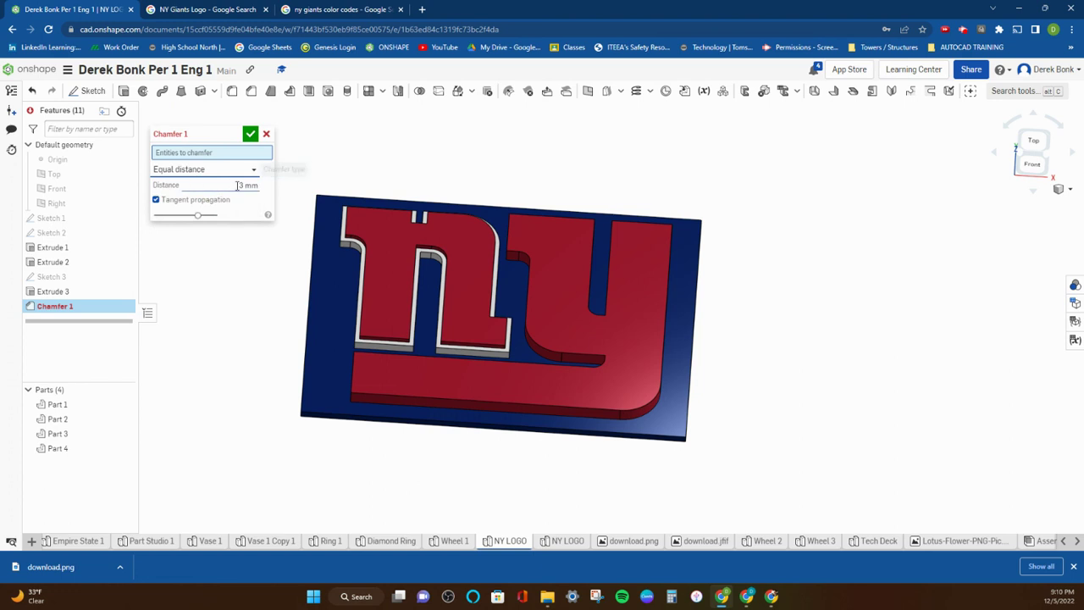
left_click(226, 183)
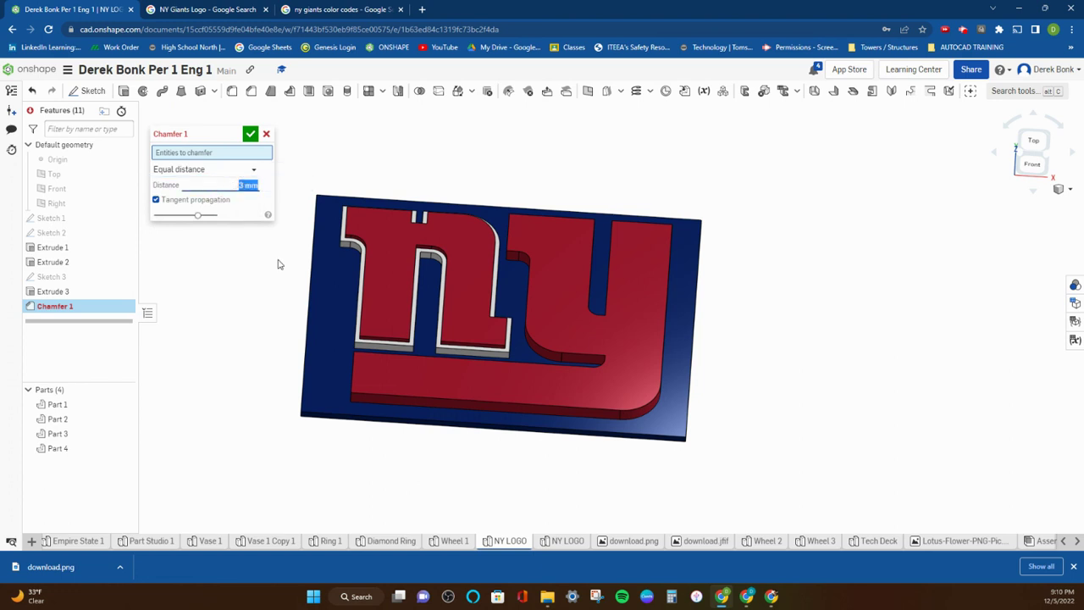
right_click_drag(289, 294, 286, 265)
scroll(296, 347, "up", 5)
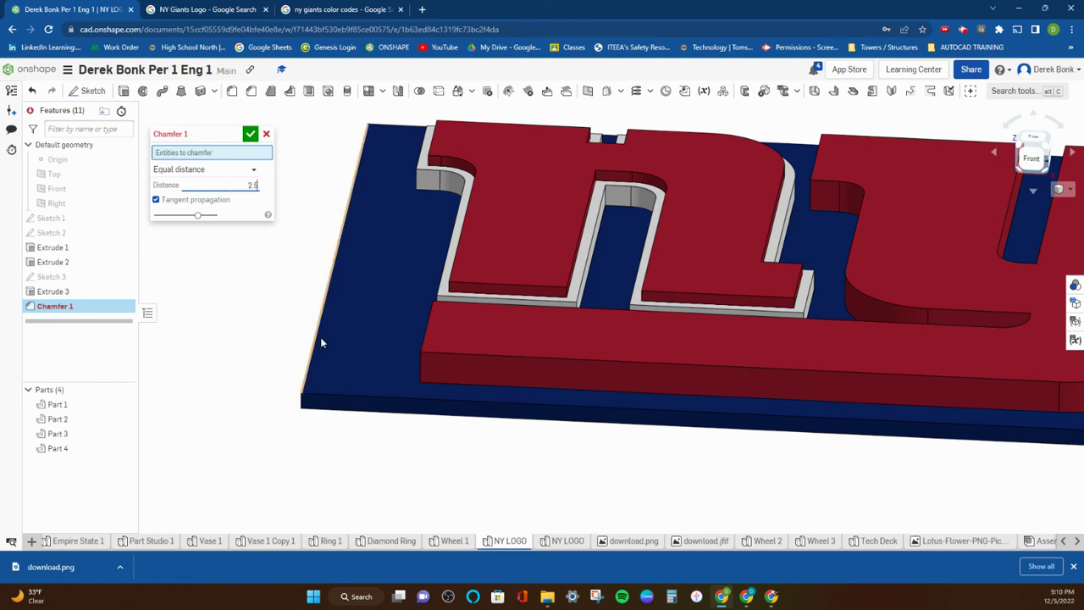
left_click(334, 398)
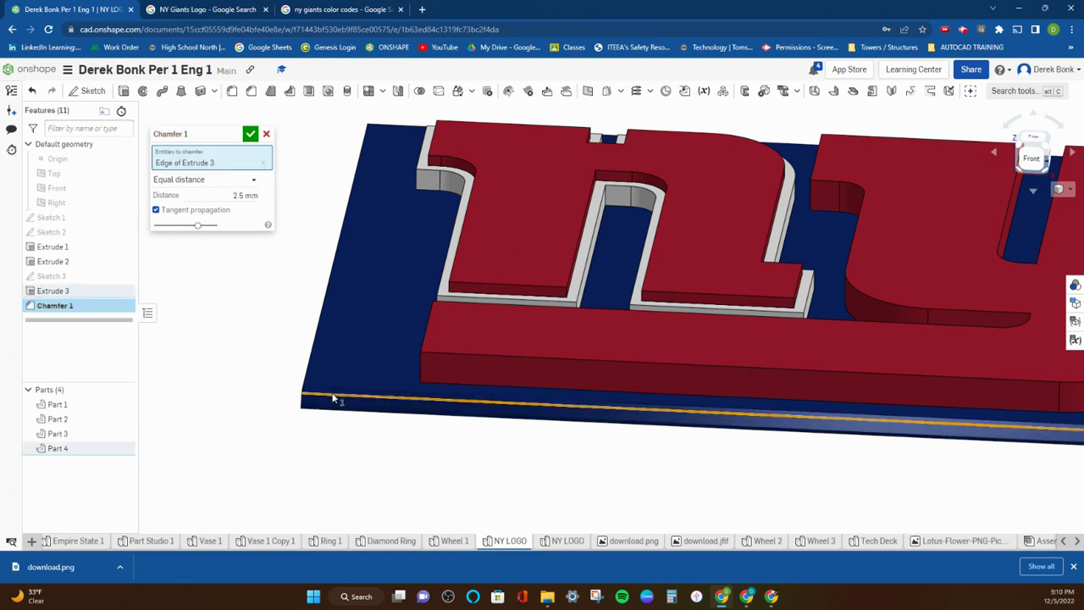
- Try the two-distances type for the chamfer on the plate's front edge and return it to equal distance
right_click_drag(344, 370, 362, 330)
scroll(258, 363, "up", 2)
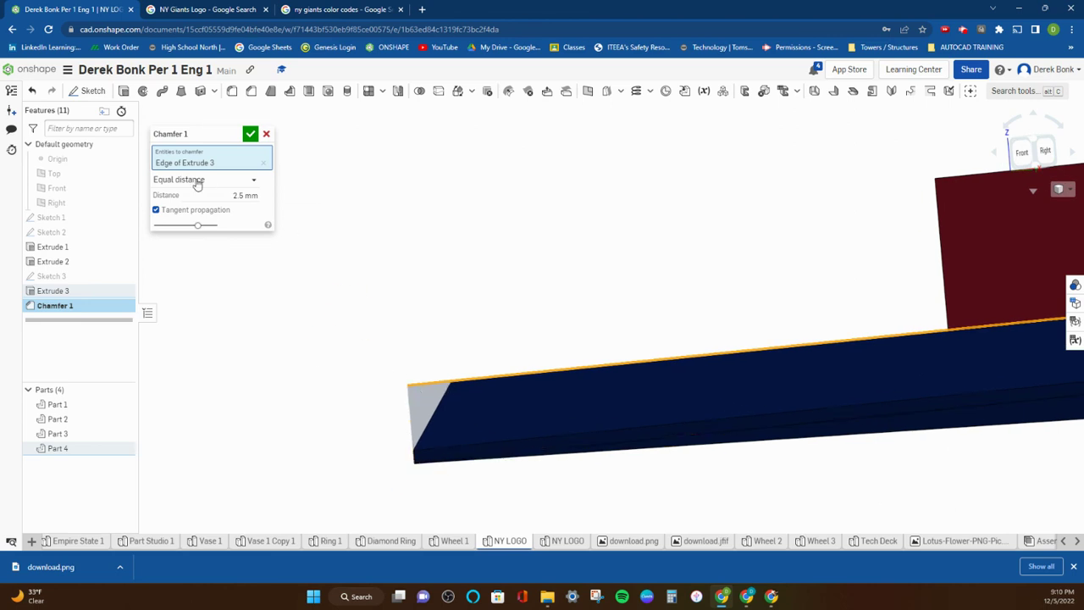
left_click(234, 183)
left_click(213, 212)
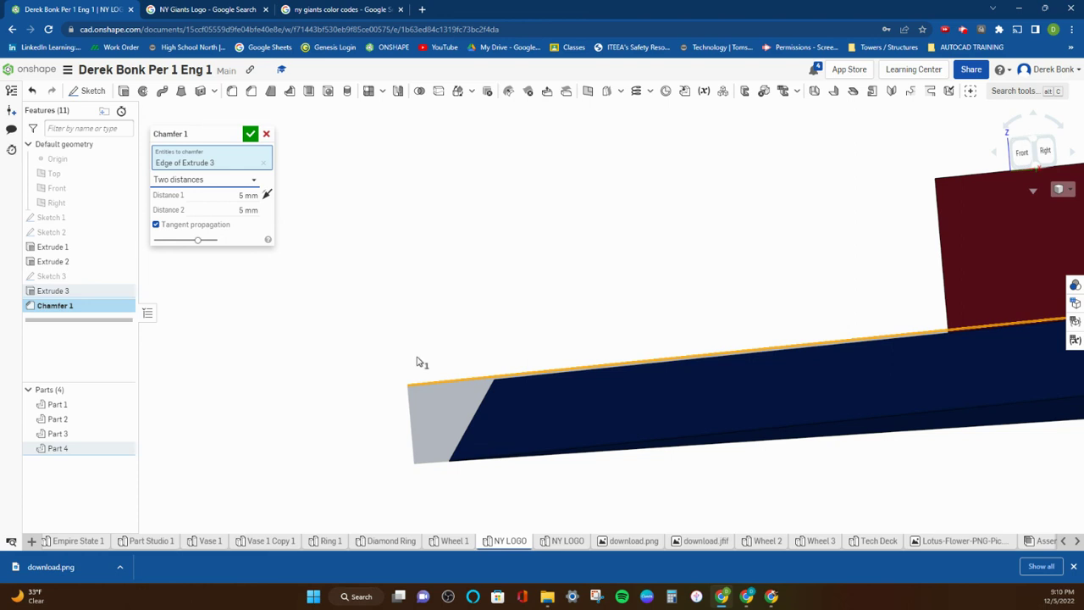
left_click(218, 178)
left_click(213, 198)
- Add the backing plate's upper face to the 2.5 mm equal-distance chamfer and accept the feature
scroll(271, 256, "down", 3)
right_click_drag(399, 280, 409, 309)
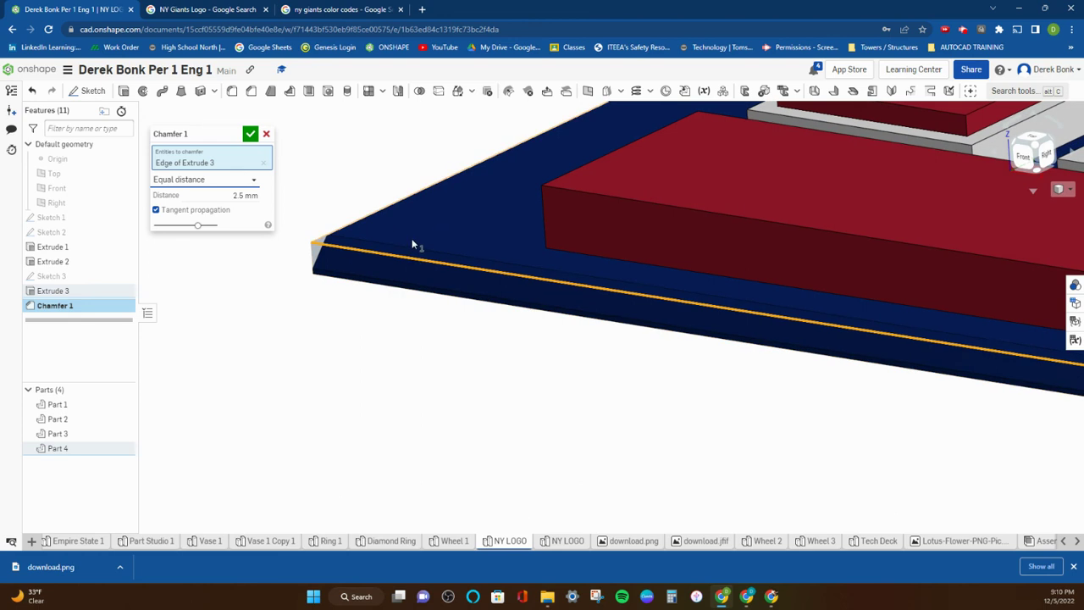
left_click(412, 239)
right_click_drag(406, 238, 288, 245)
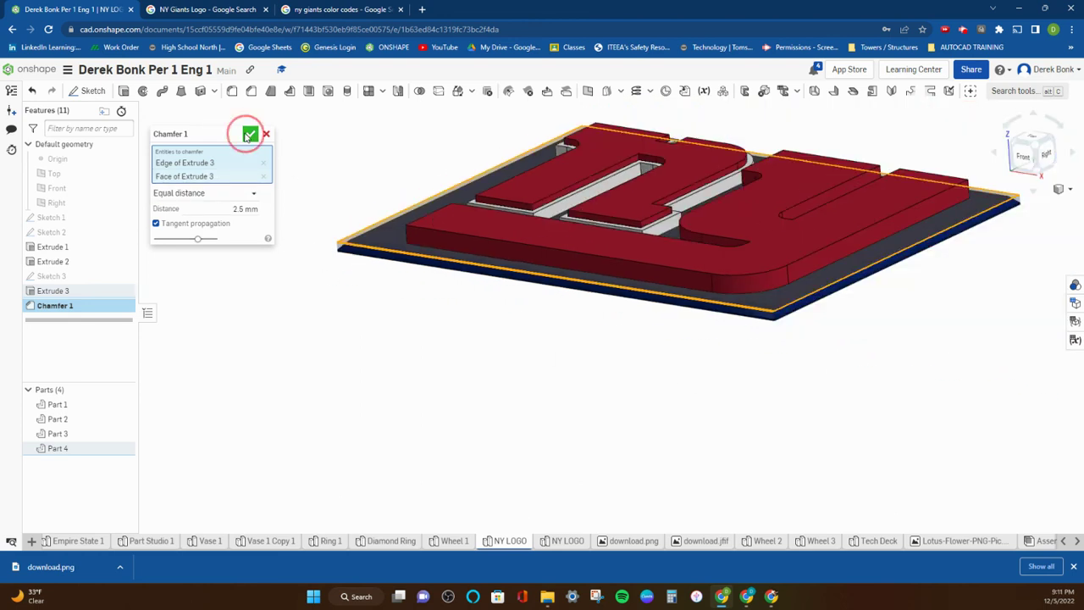
left_click(250, 135)
- Examine the finished logo and its chamfered backing plate from above and at an angle
right_click_drag(266, 147, 271, 351)
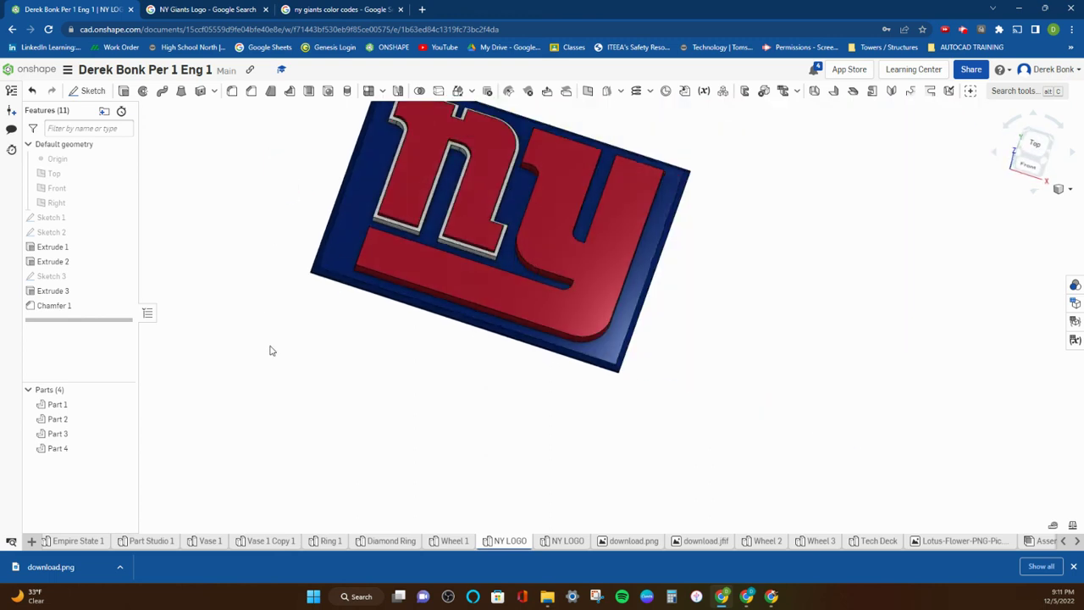
scroll(271, 346, "down", 1)
middle_click_drag(498, 211, 511, 260)
scroll(544, 273, "up", 2)
right_click_drag(505, 275, 559, 276)
right_click_drag(305, 283, 277, 268)
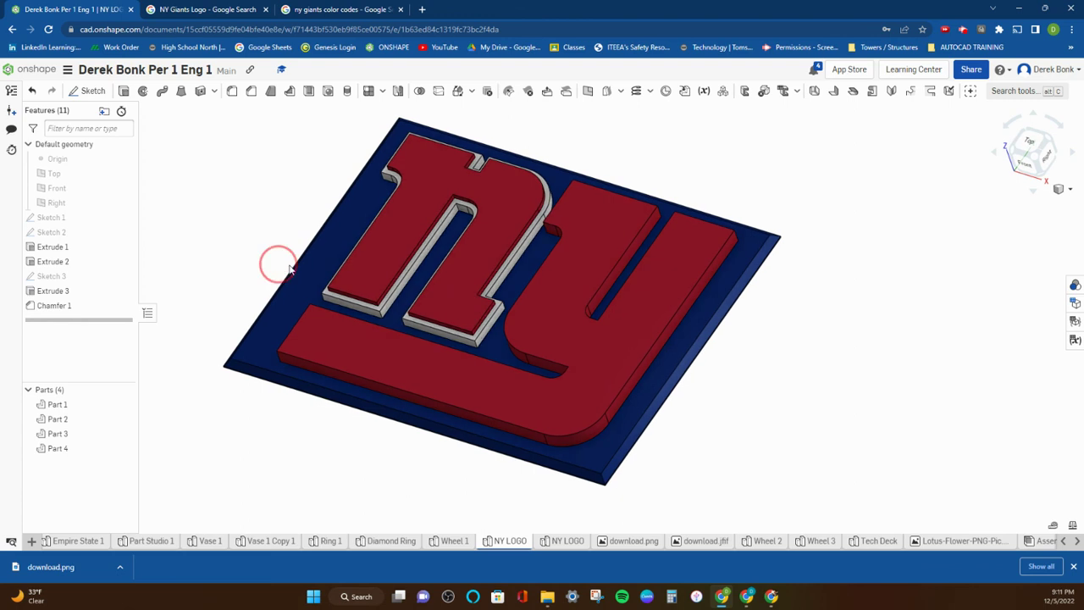
middle_click_drag(277, 269, 334, 271)
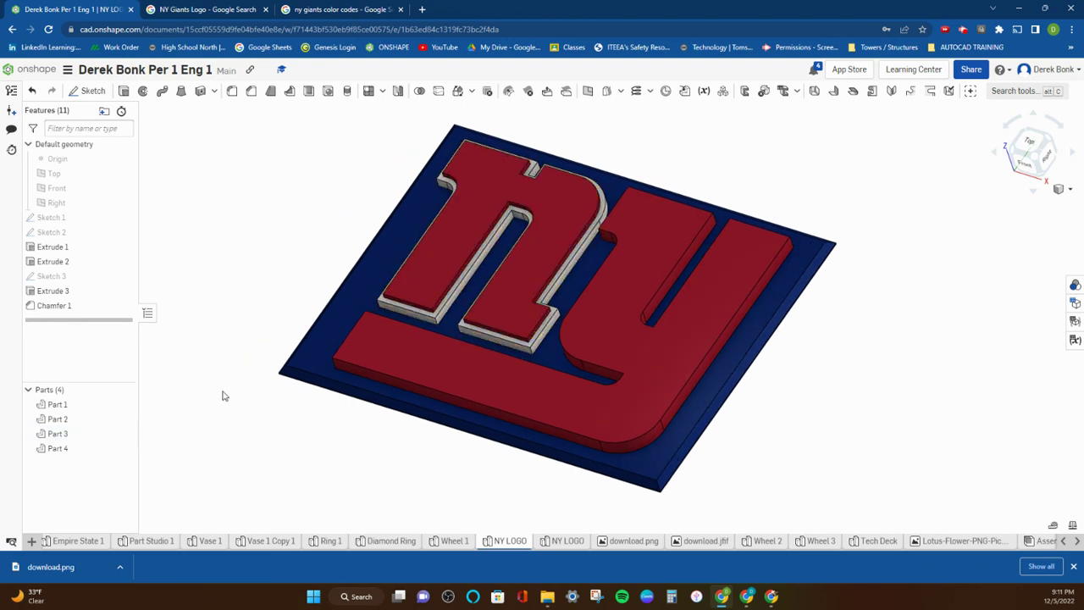
- Show Sketch 1 with the traced logo image and compare it with the finished model
left_click(124, 217)
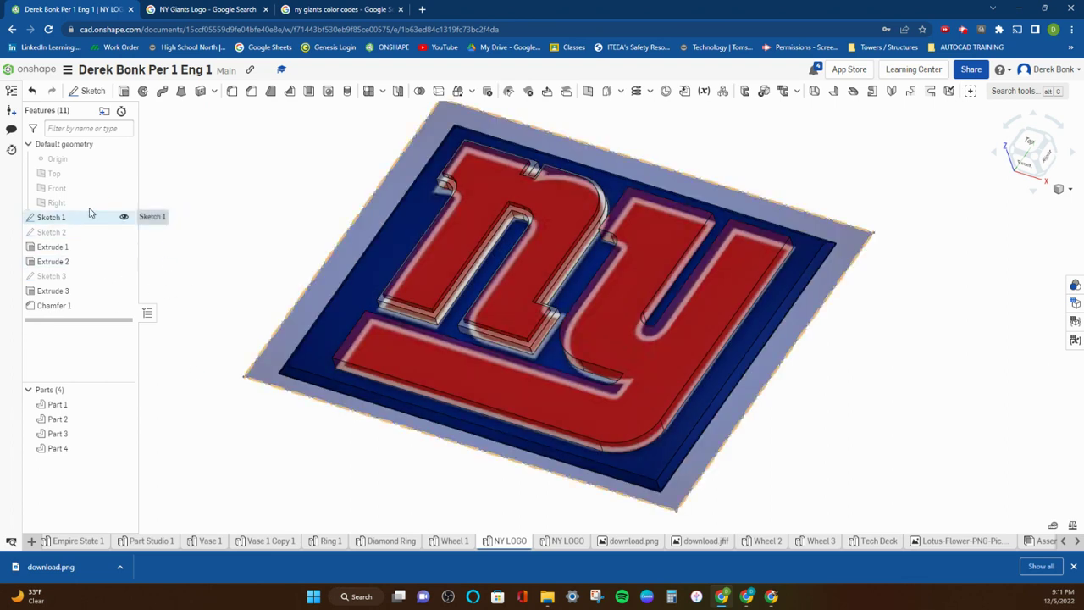
right_click_drag(227, 272, 310, 307)
middle_click_drag(292, 310, 240, 310)
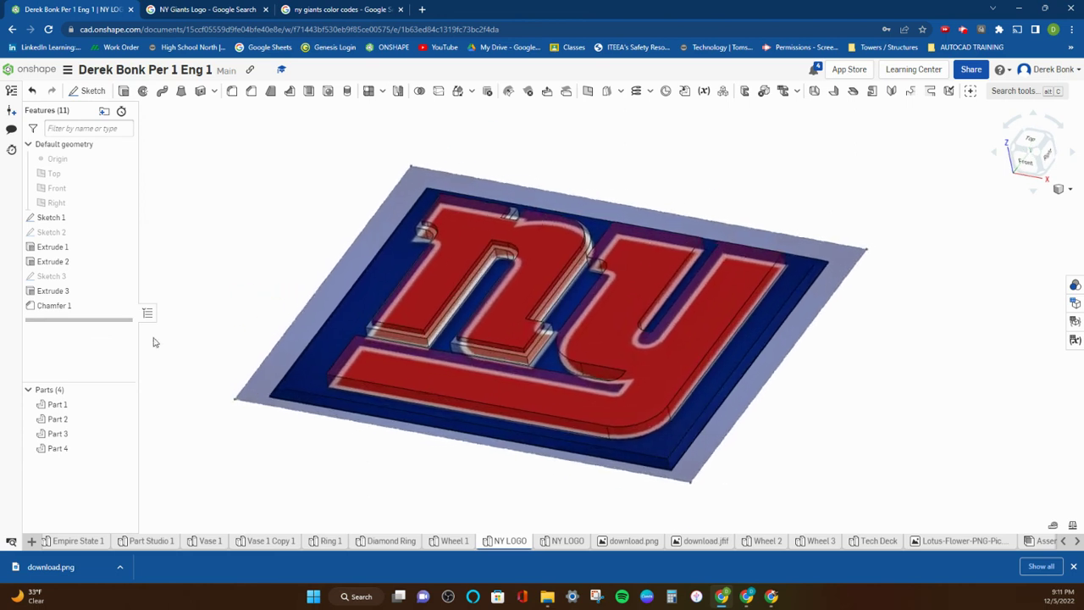
- Create a new Part Studio and start a sketch on its Top plane
left_click(32, 541)
left_click(52, 447)
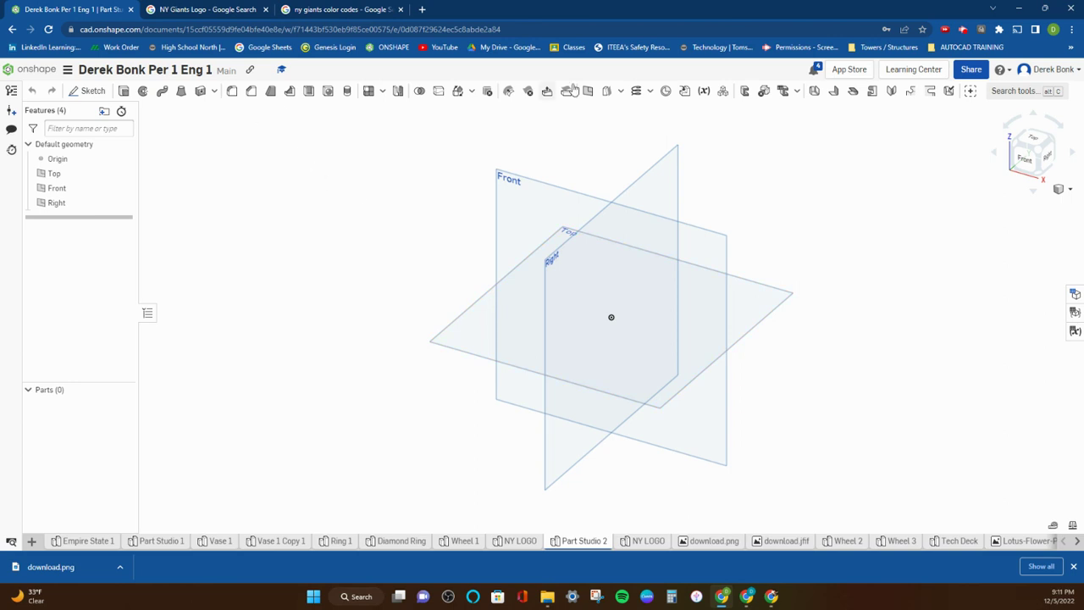
left_click(484, 331)
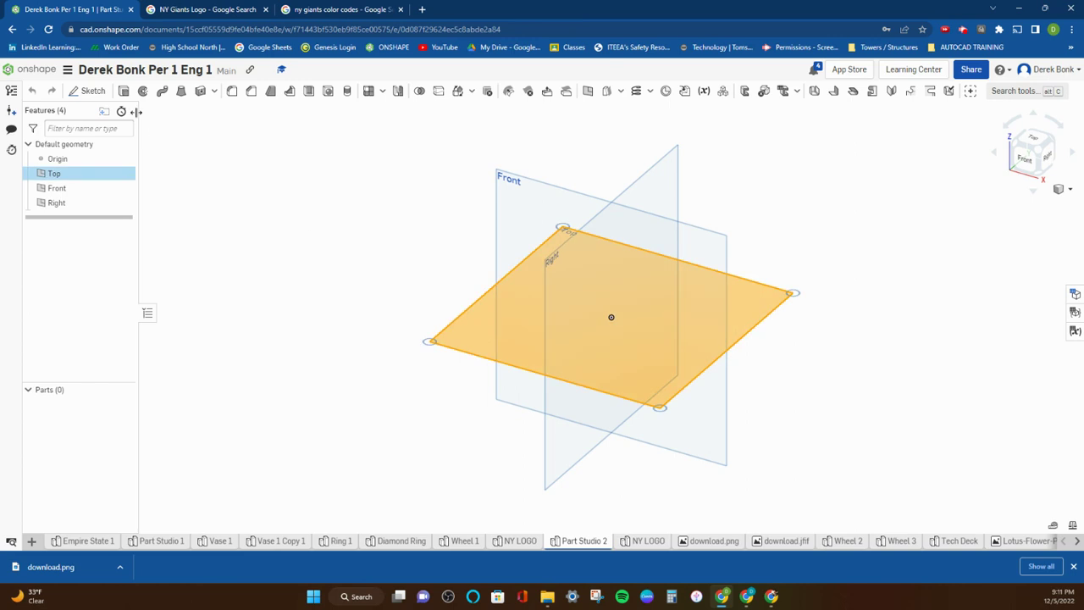
left_click(87, 91)
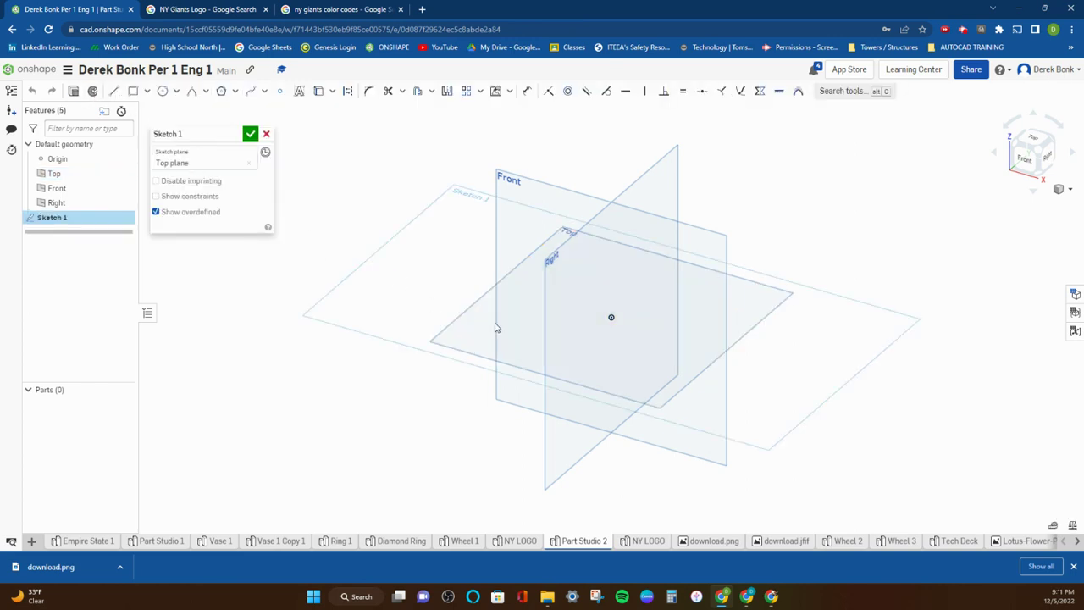
- Insert the image Lotus-Flower-PNG-Pic.png into the sketch, placing it across the origin and nearly filling the Top plane's outline
left_click(511, 91)
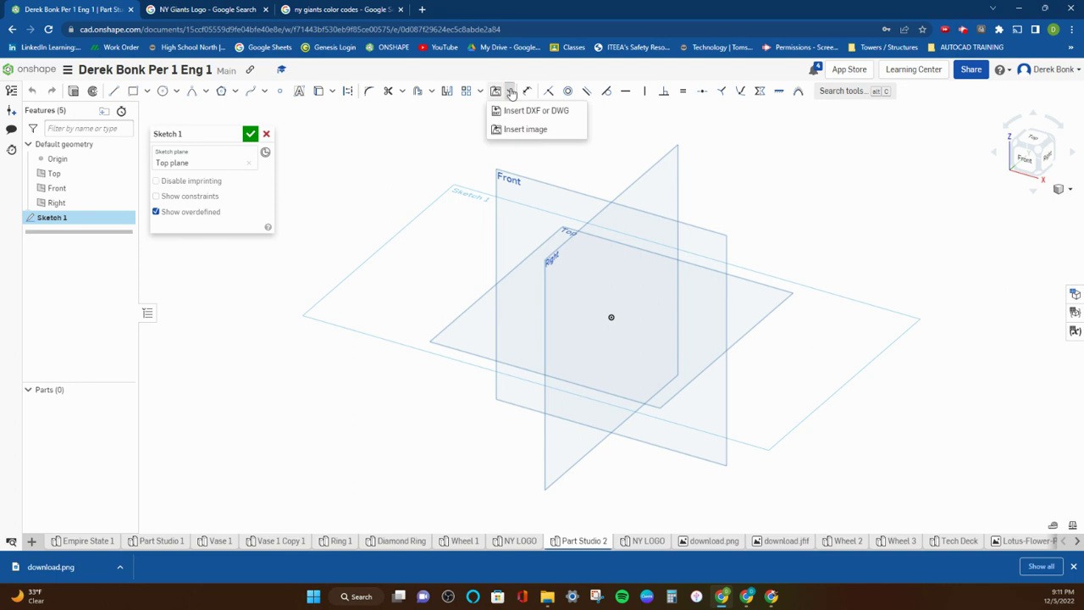
left_click(511, 130)
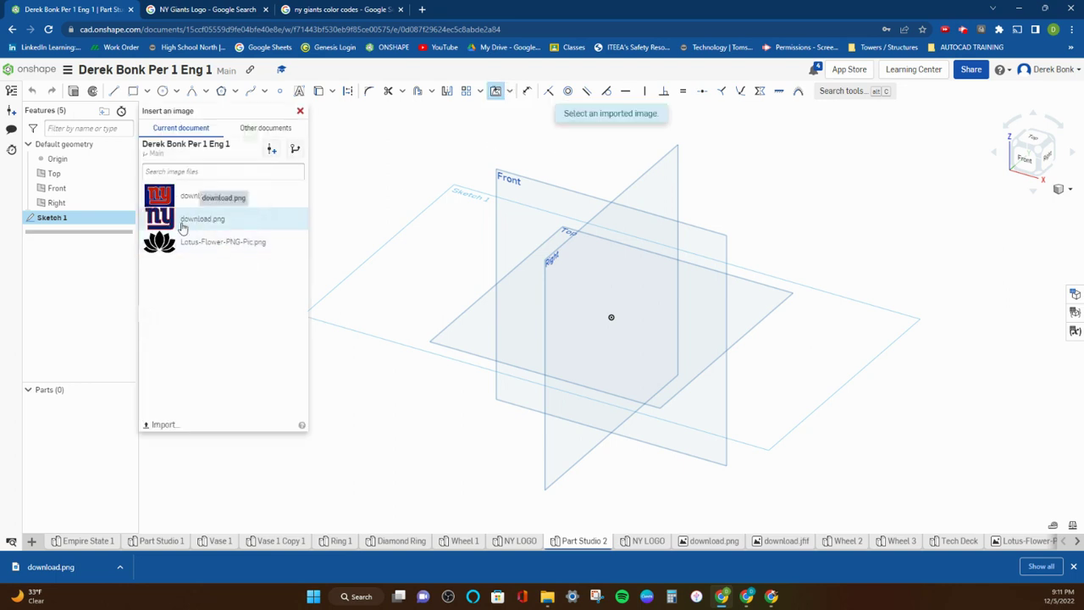
left_click(195, 246)
left_click_drag(444, 326, 751, 338)
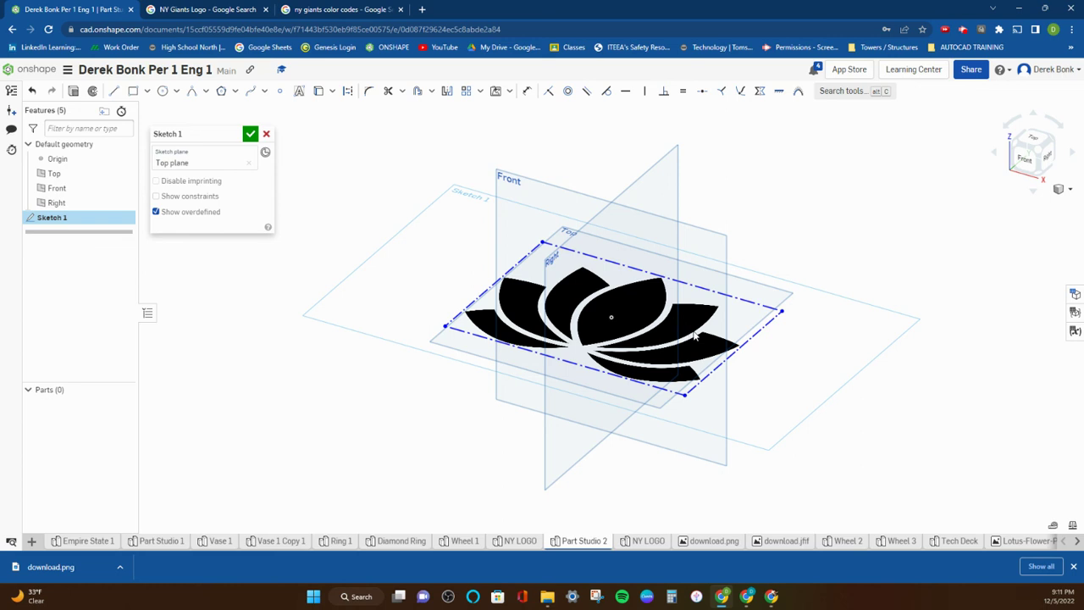
scroll(694, 334, "up", 3)
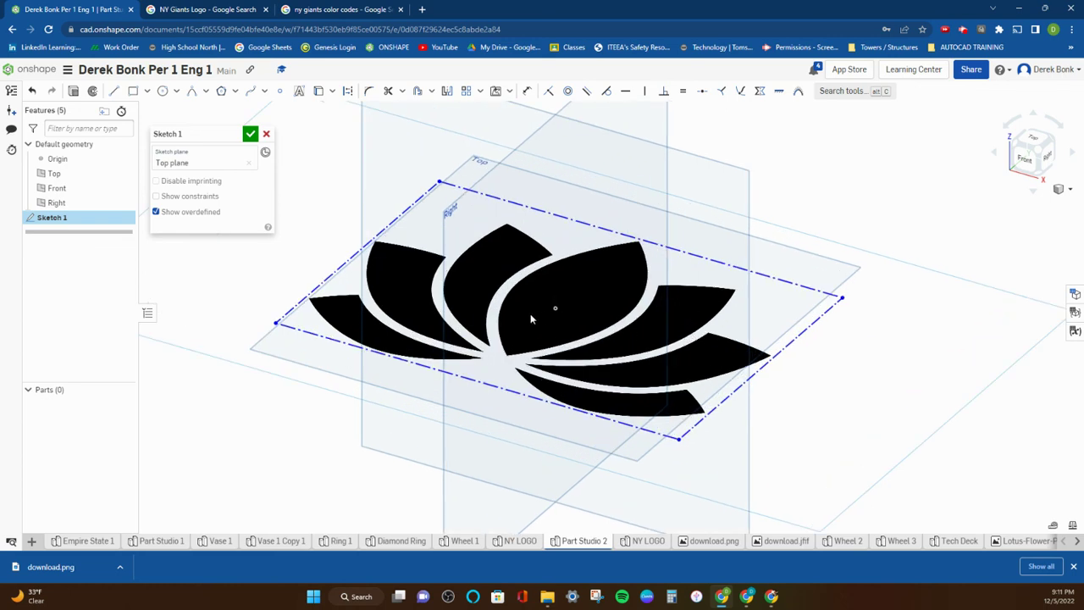